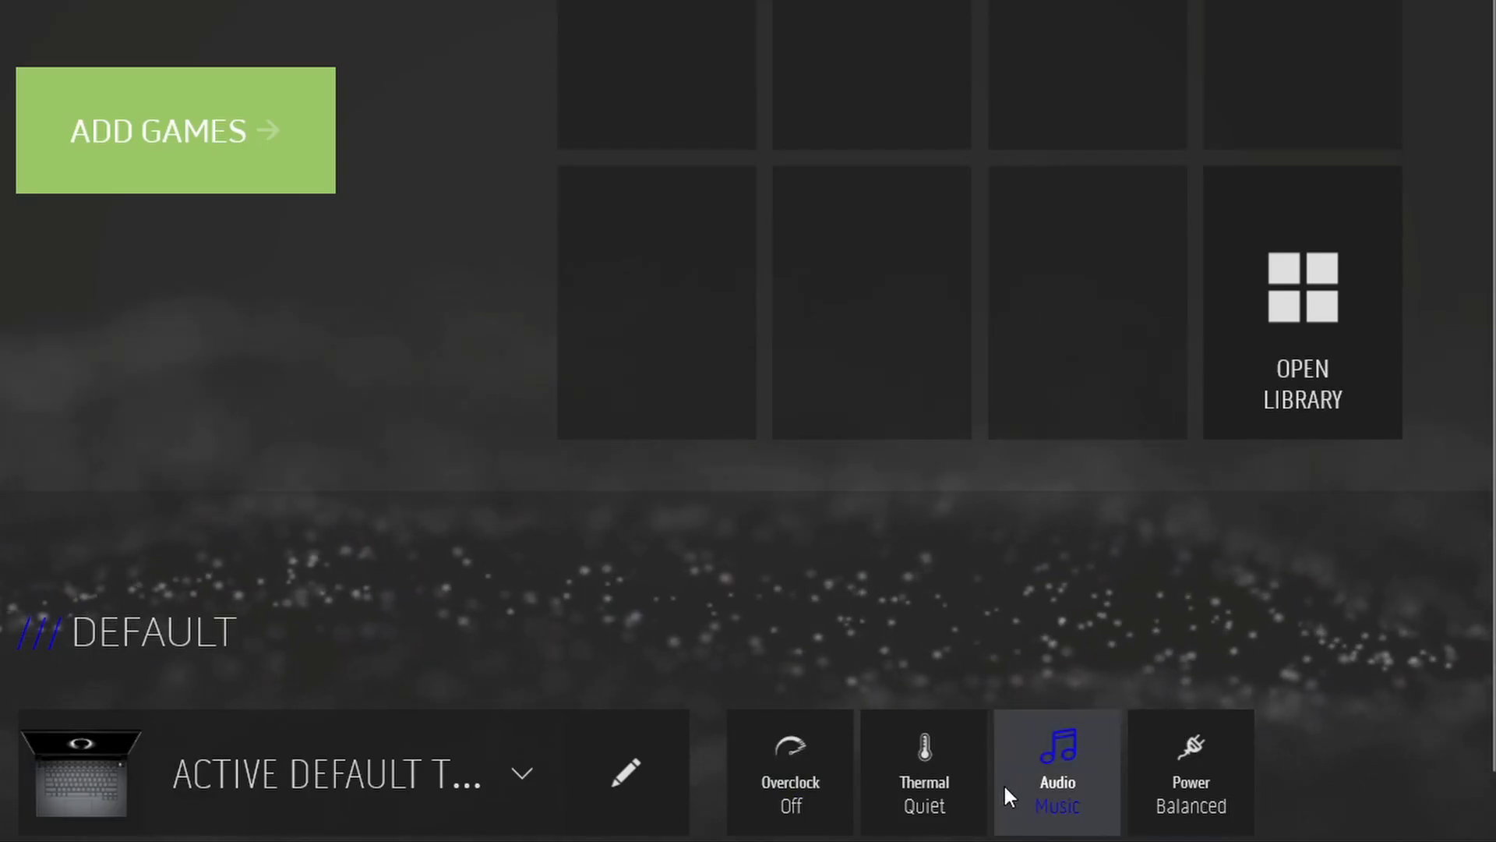
# Step: Set the default theme's thermal profile to Balanced
pyautogui.click(1138, 769)
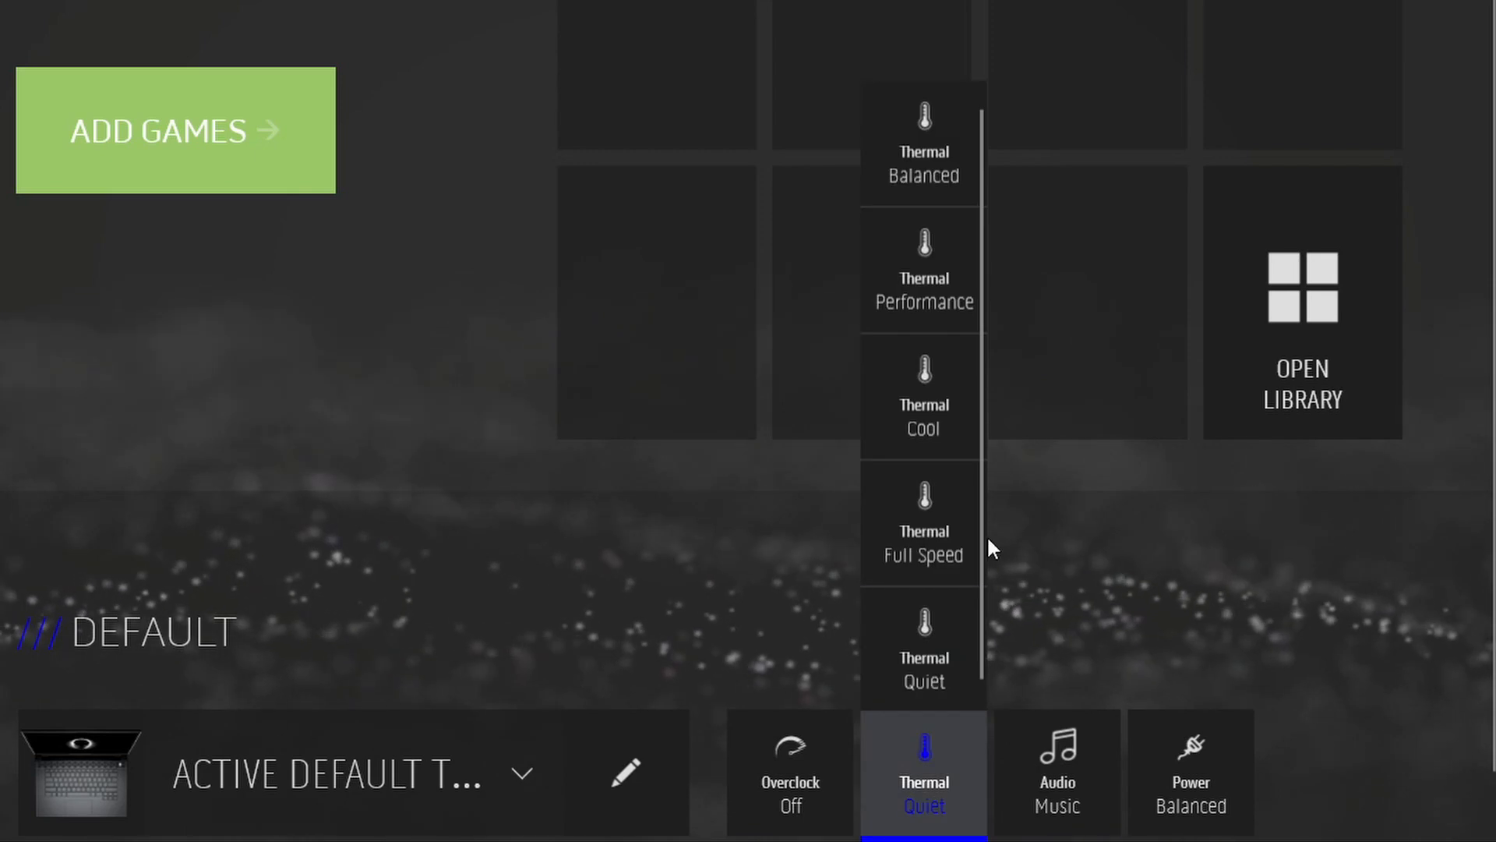
pyautogui.click(879, 148)
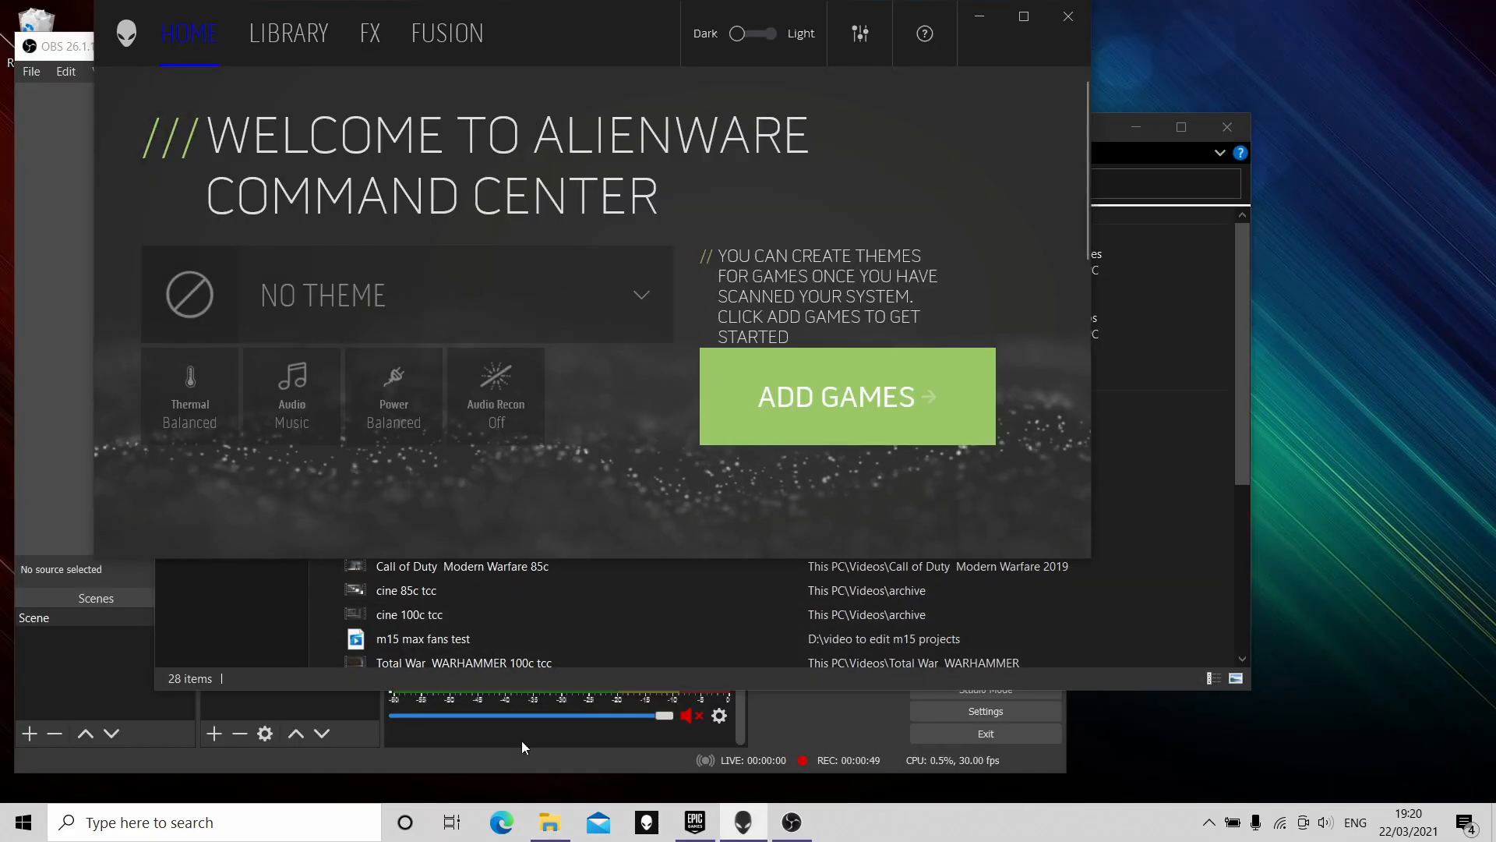
# Step: Switch to Microsoft Edge, search for throttlestop and download ThrottleStop 9.3 from the TechPowerUp UK server
pyautogui.click(502, 823)
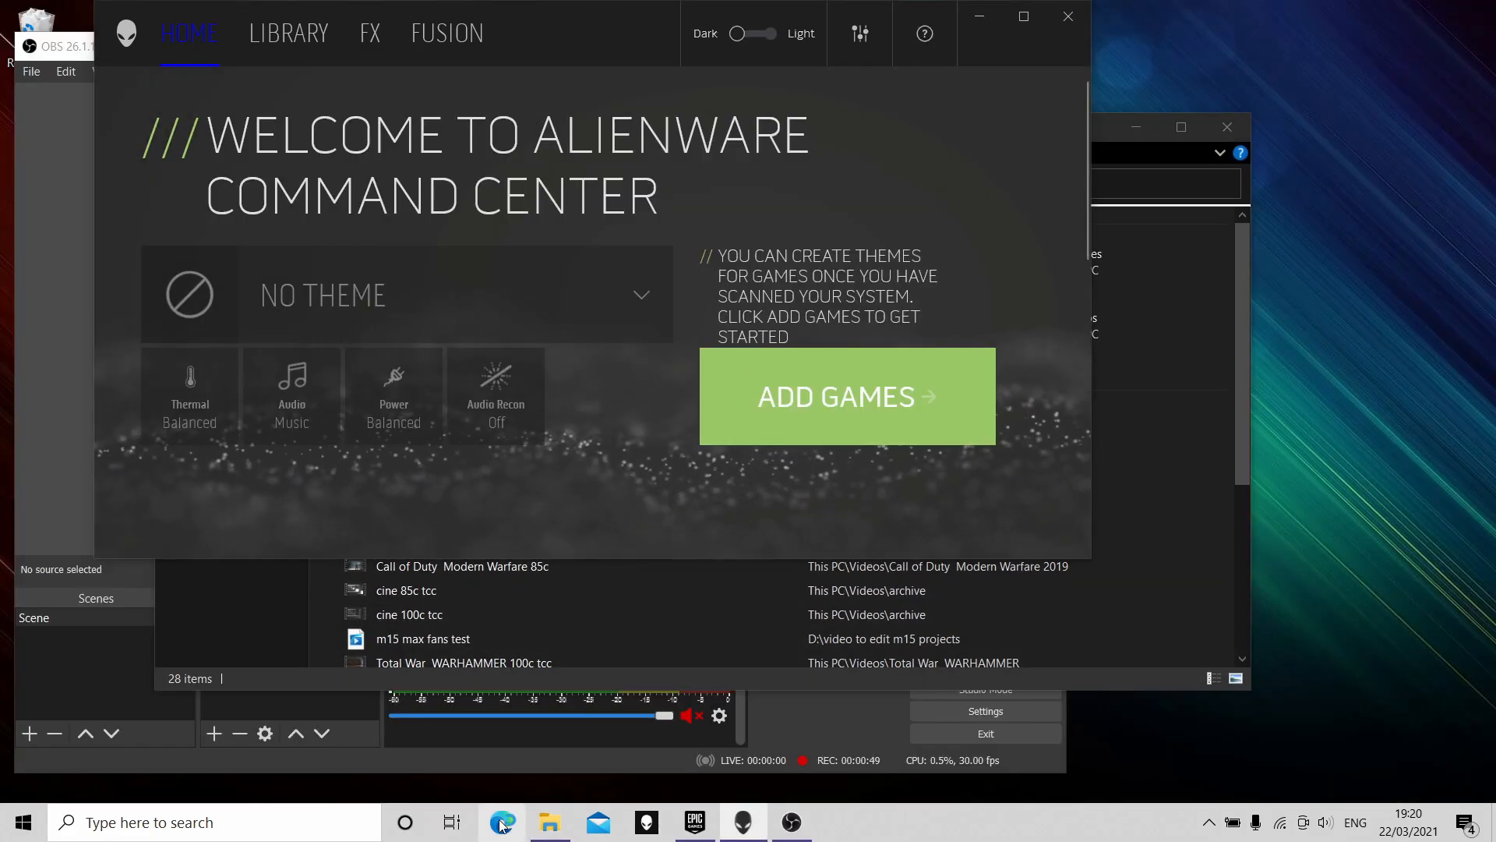
pyautogui.write('throttles')
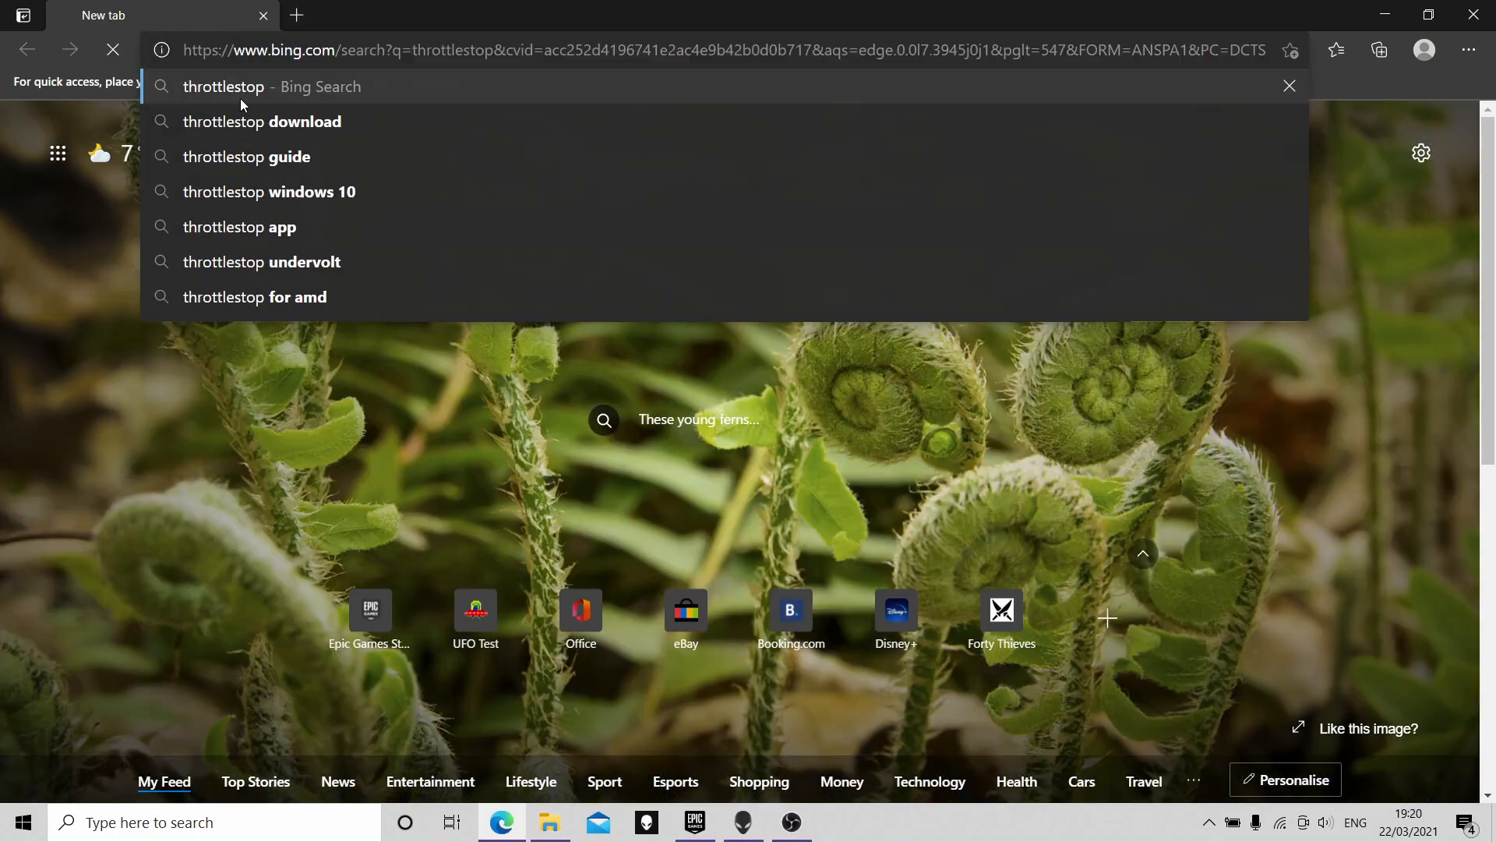
pyautogui.click(240, 99)
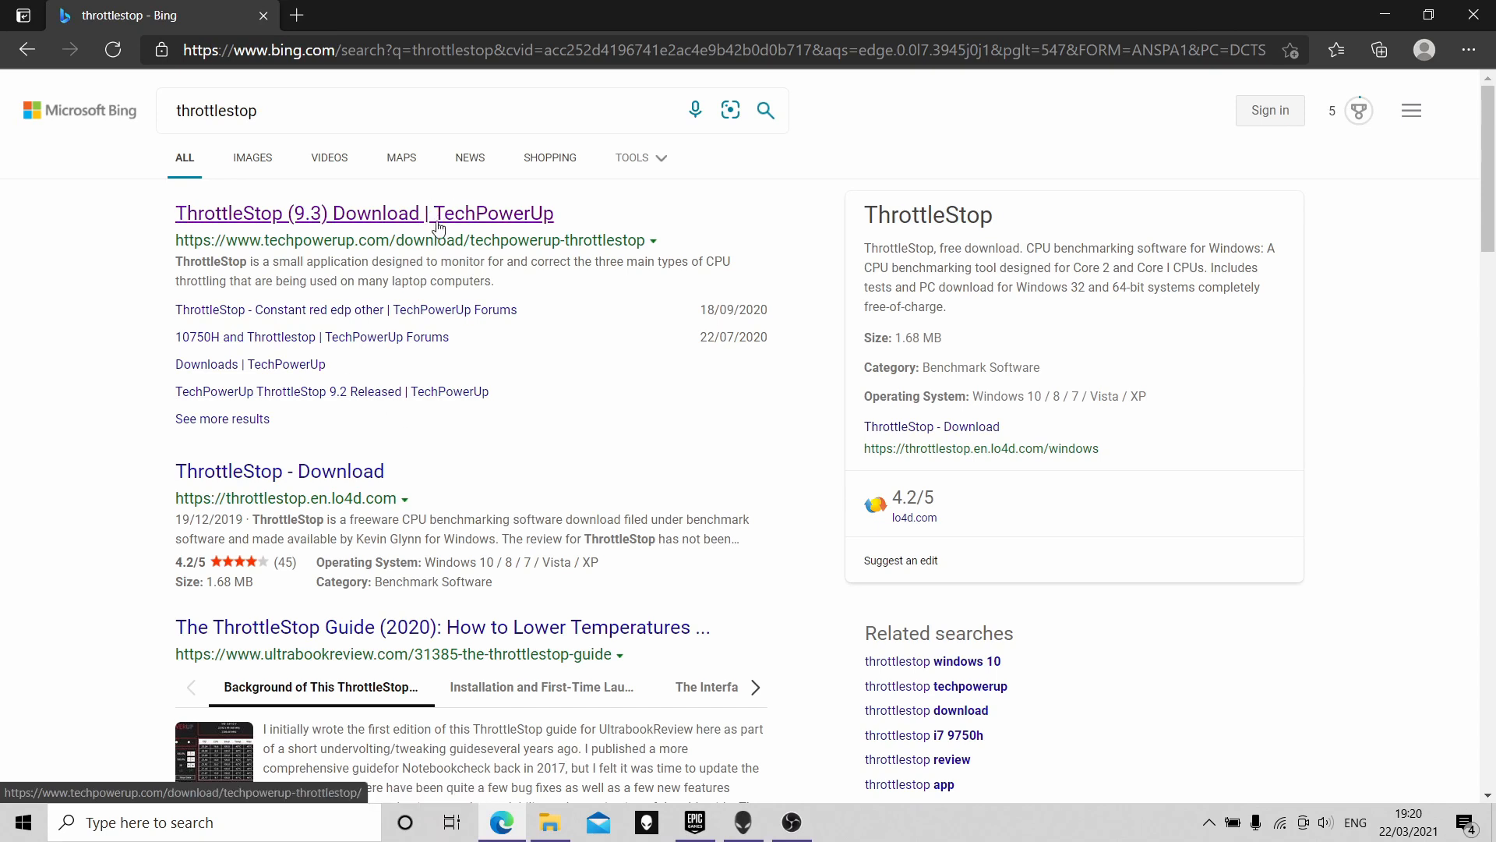
pyautogui.click(435, 217)
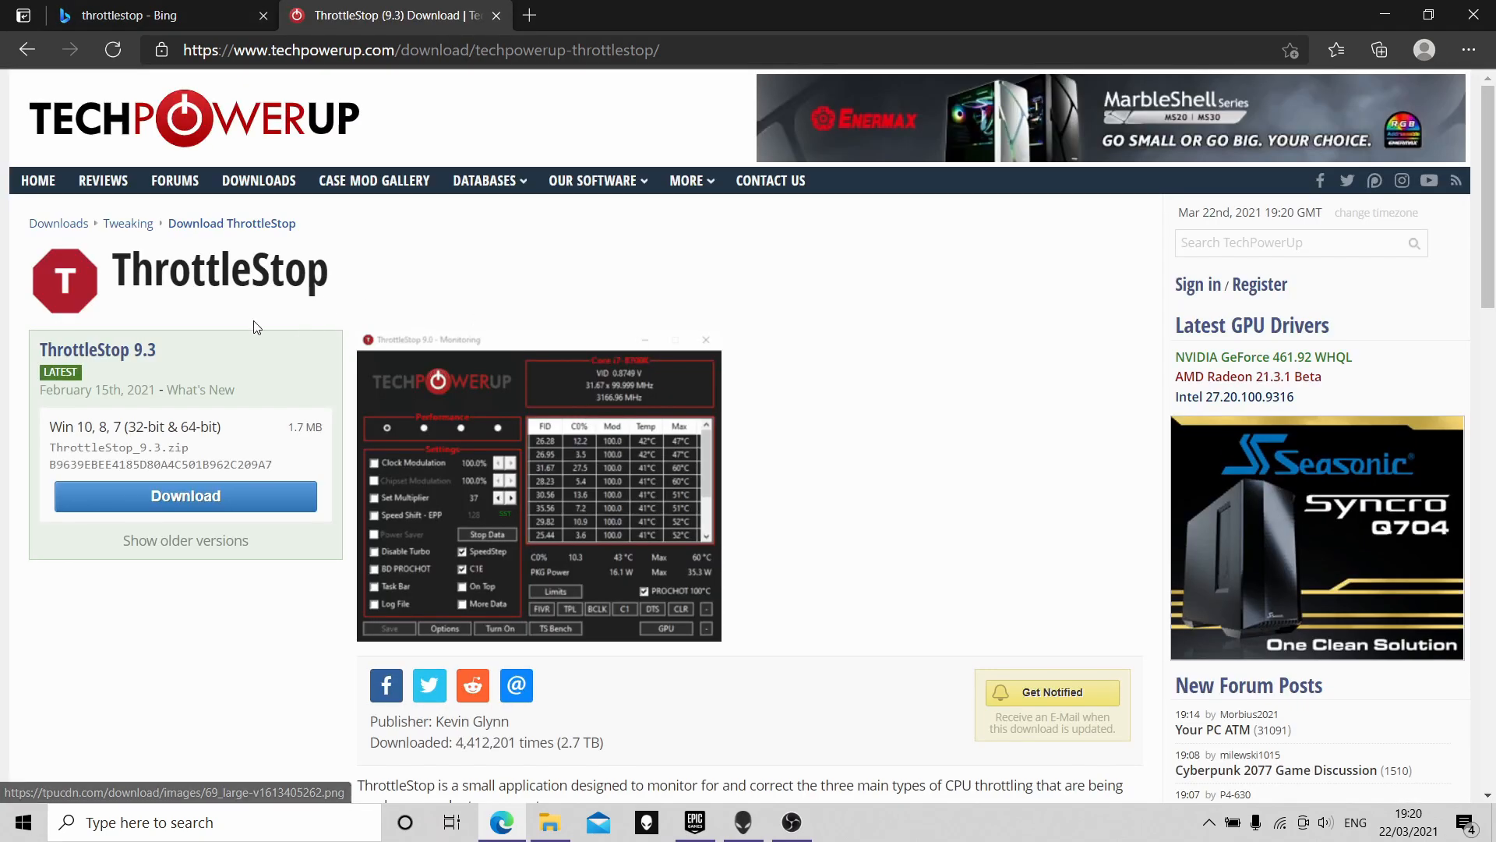
pyautogui.click(195, 500)
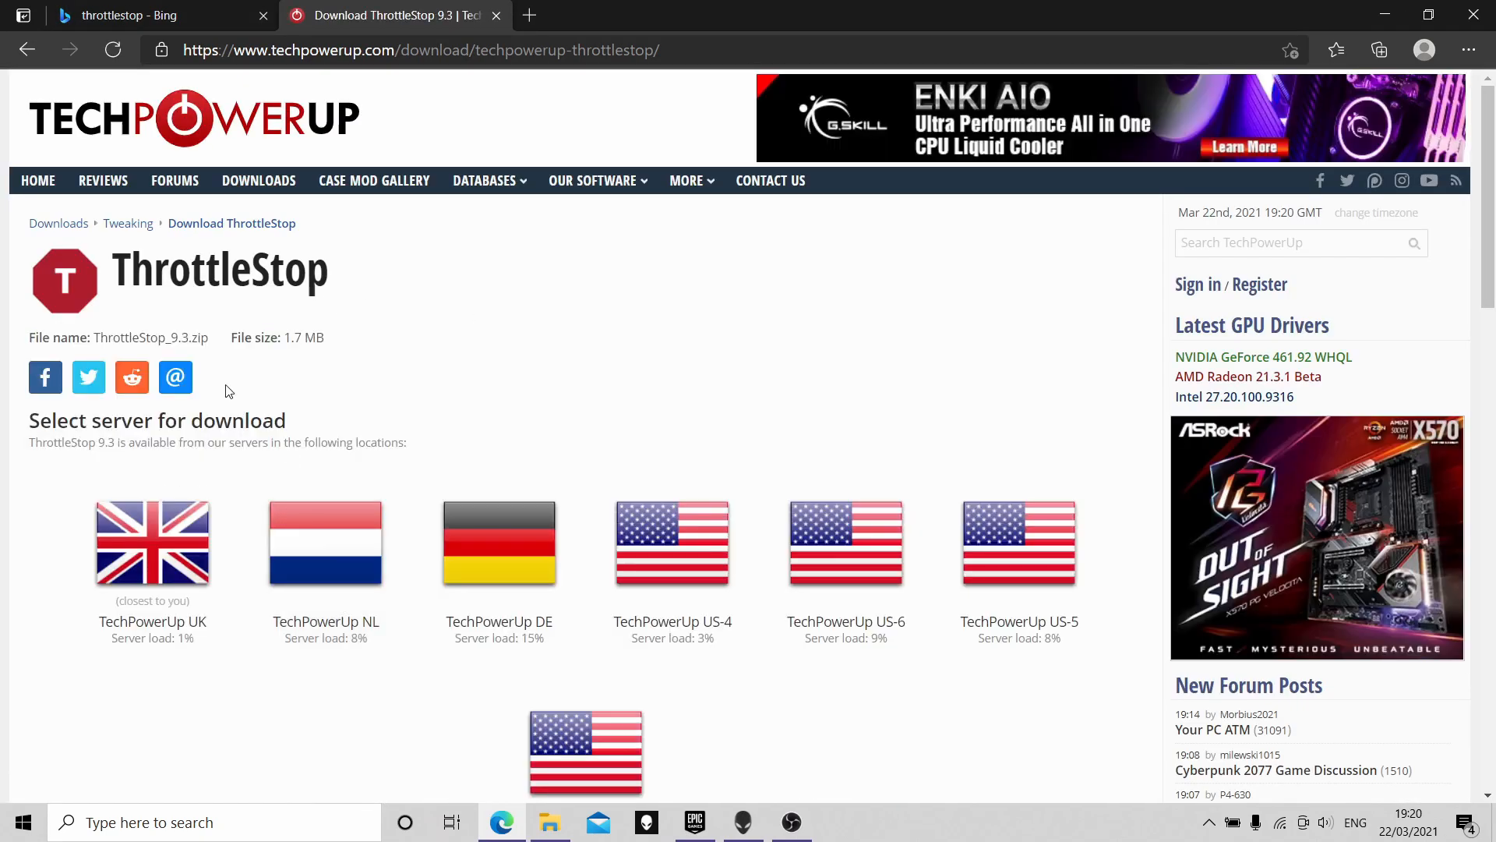
pyautogui.click(149, 533)
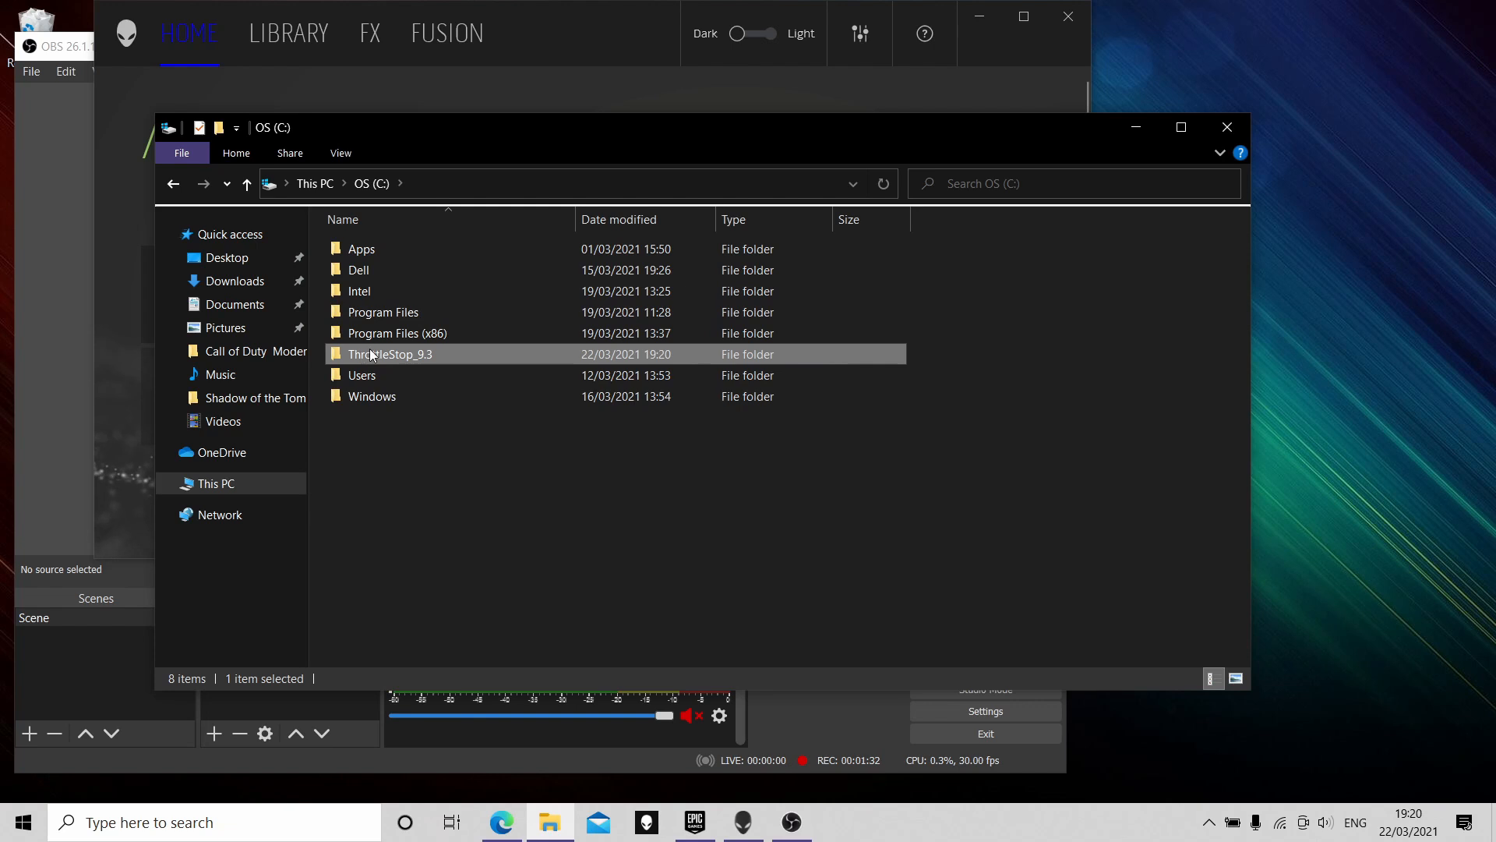
# Step: Launch the ThrottleStop application from the ThrottleStop_9.3 folder on the C: drive, accept its startup notices and reposition its window
pyautogui.doubleClick(370, 349)
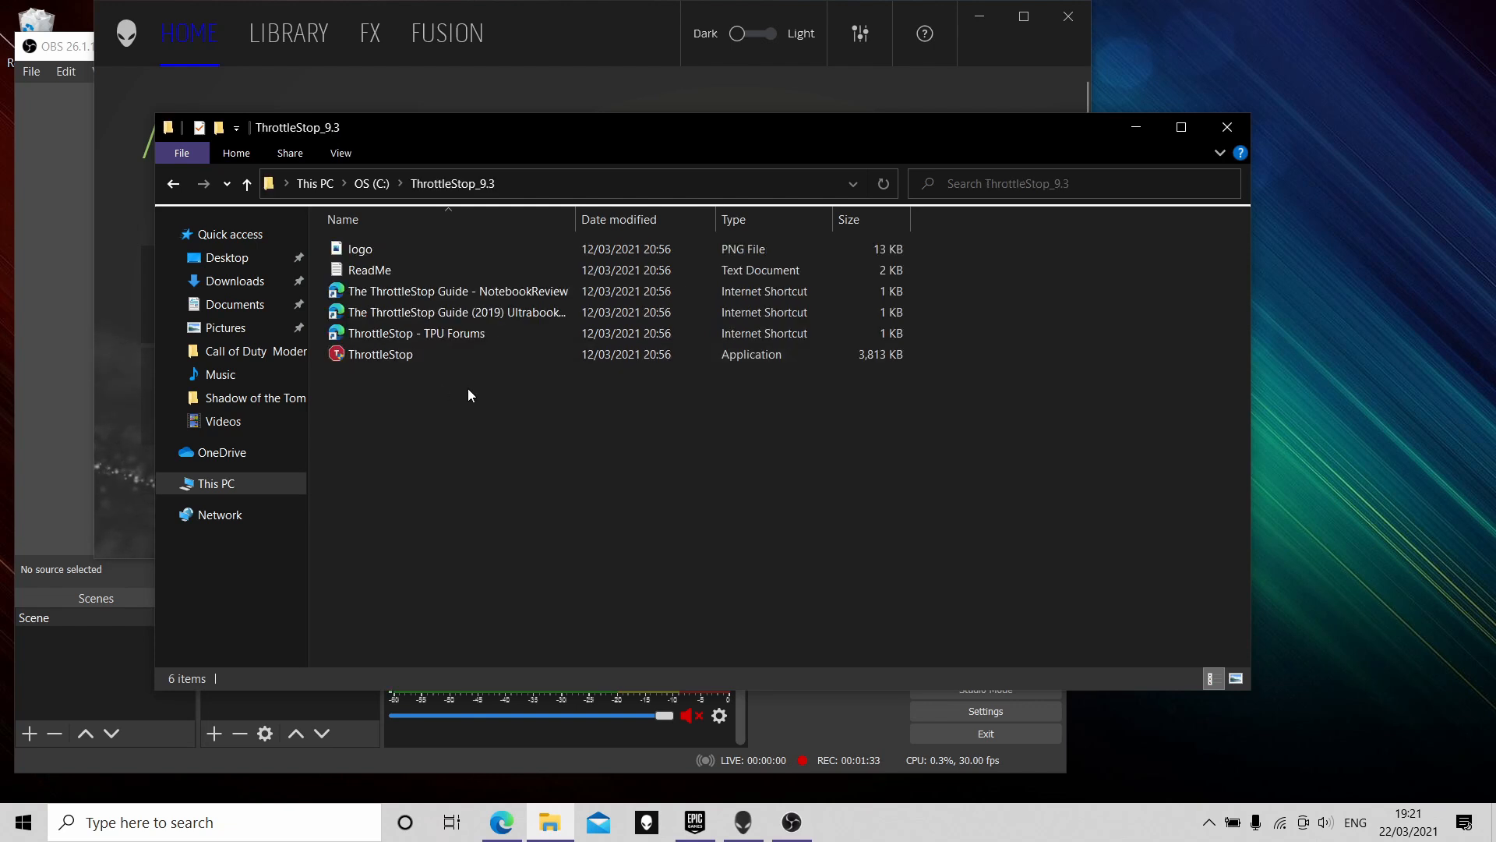
pyautogui.doubleClick(380, 353)
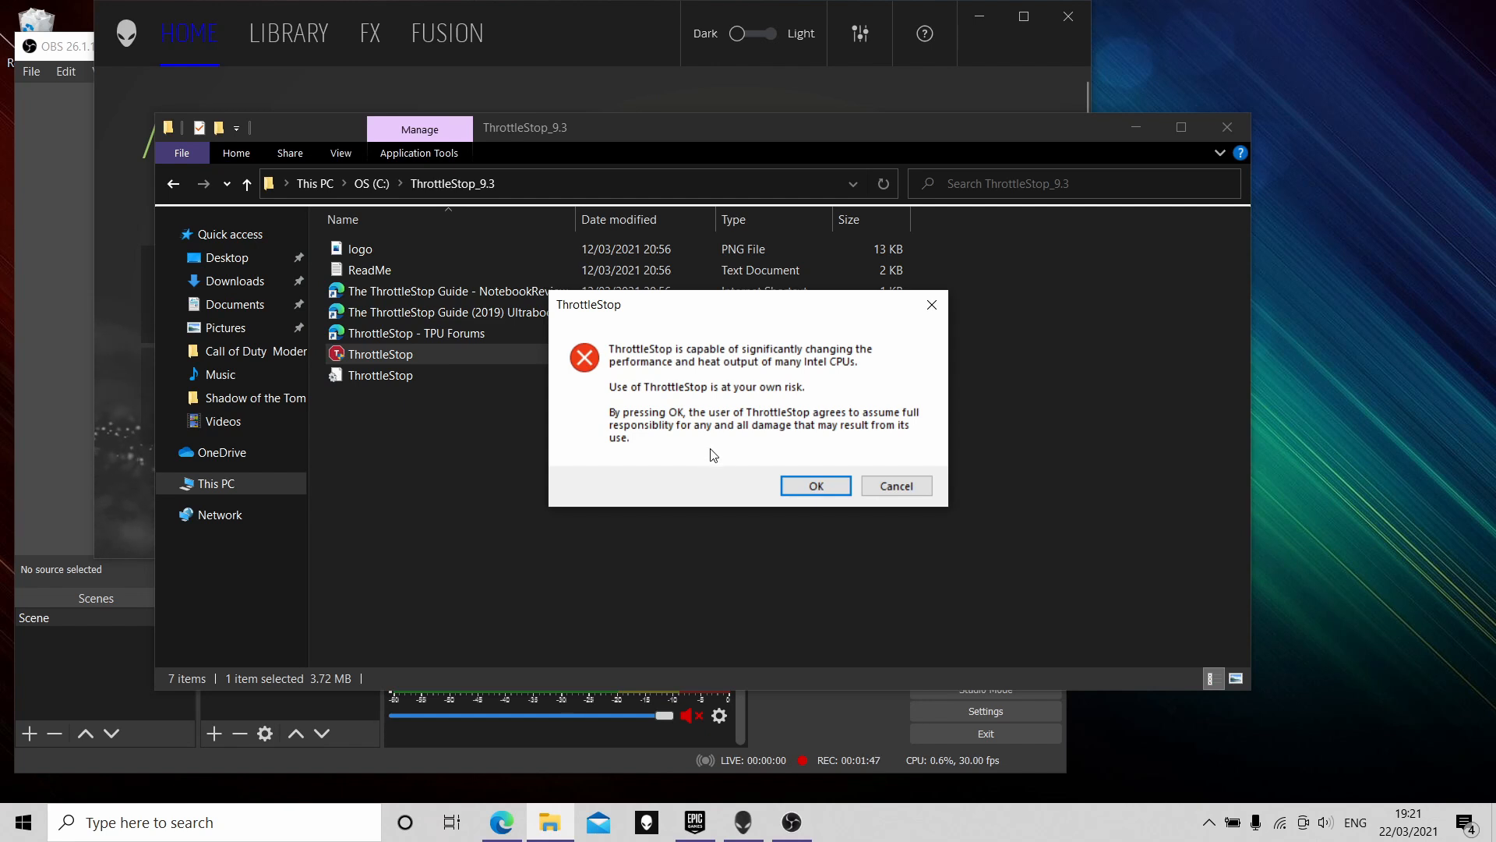
pyautogui.click(835, 488)
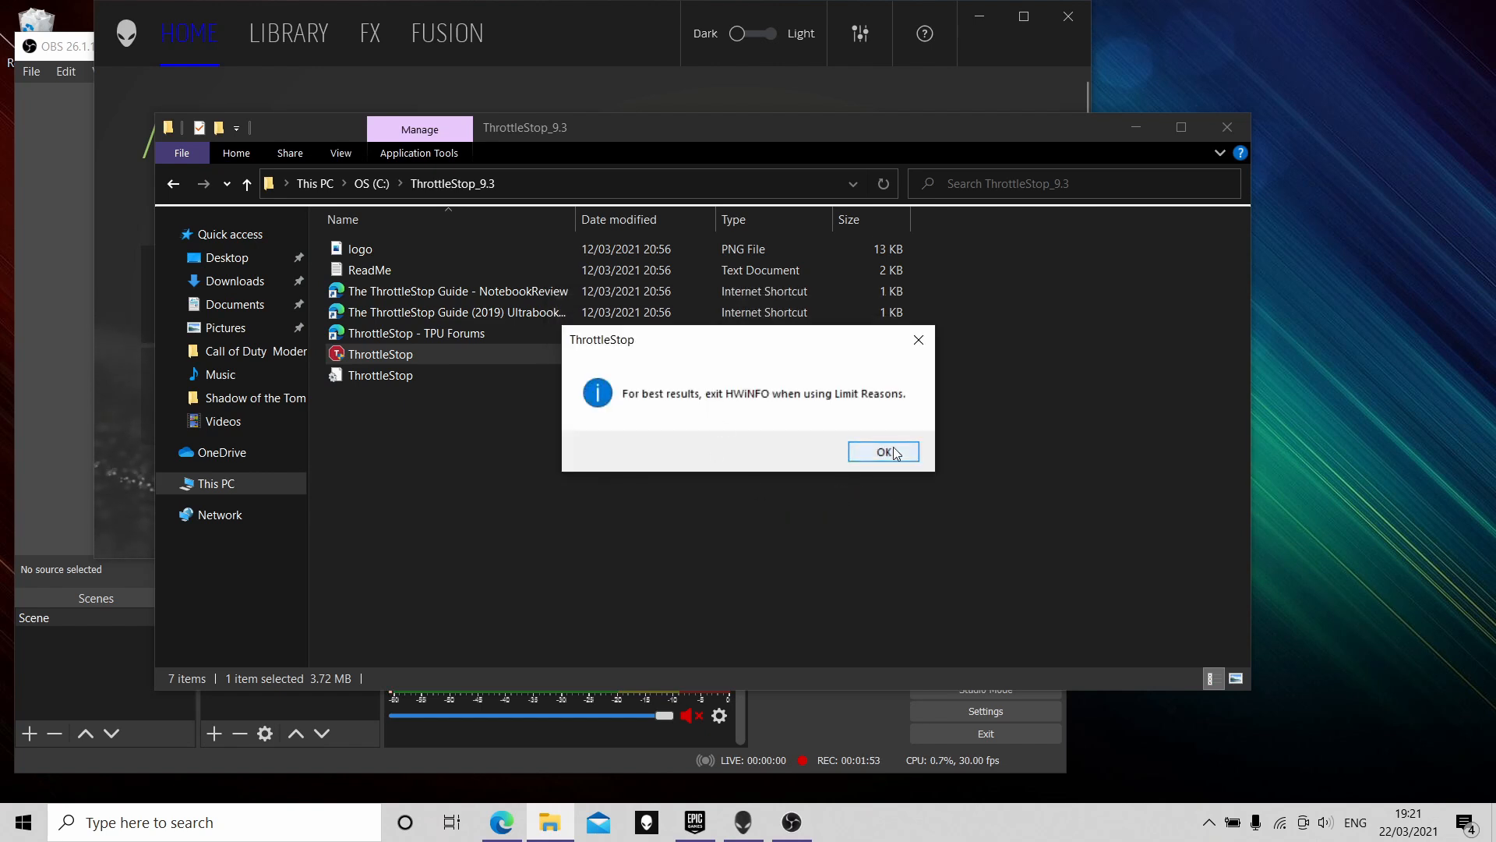
pyautogui.click(883, 451)
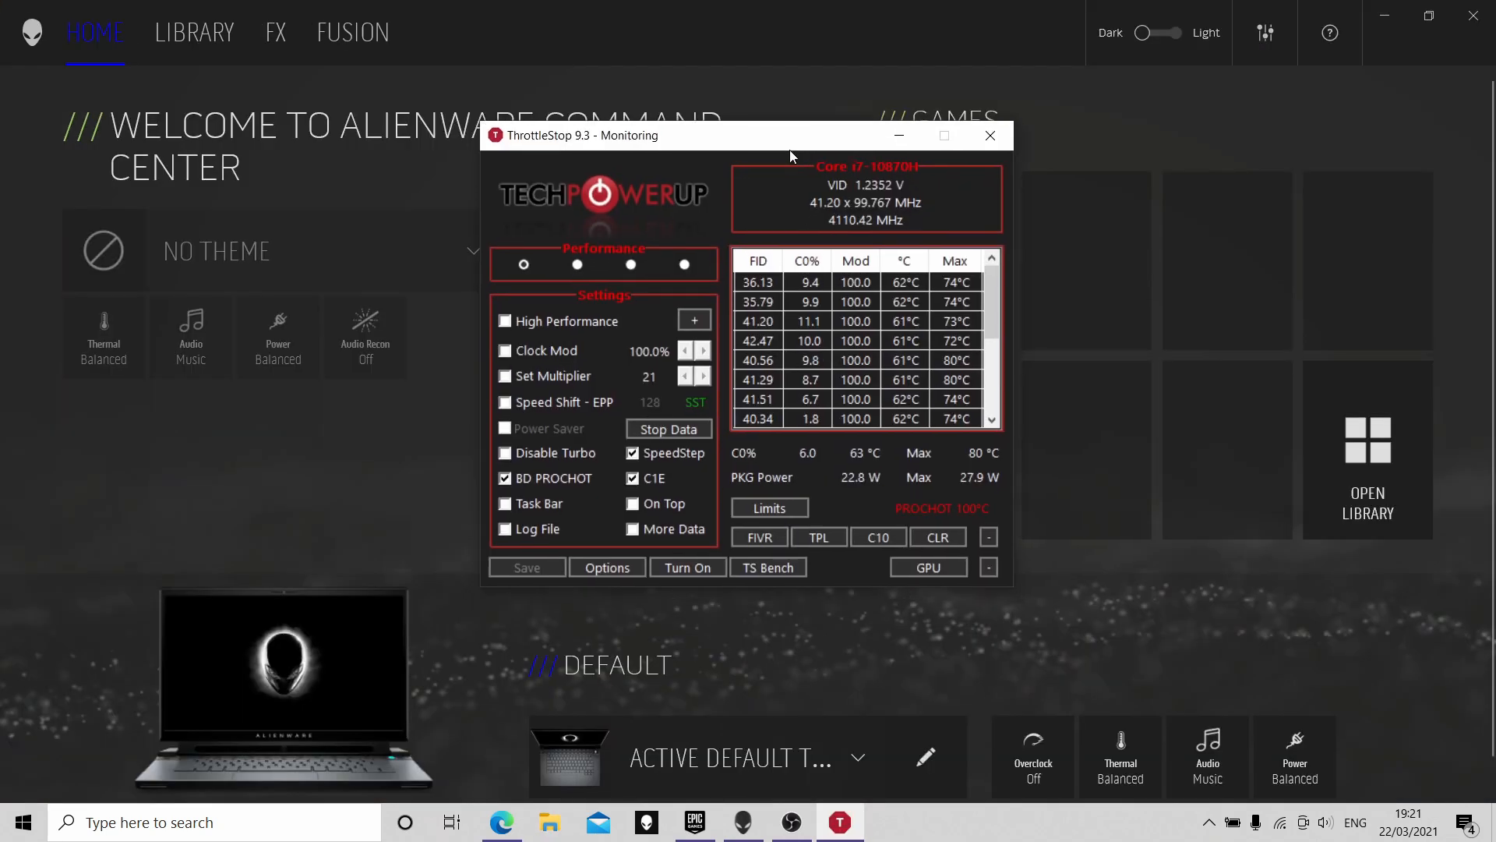
pyautogui.moveTo(790, 151); pyautogui.dragTo(756, 127)
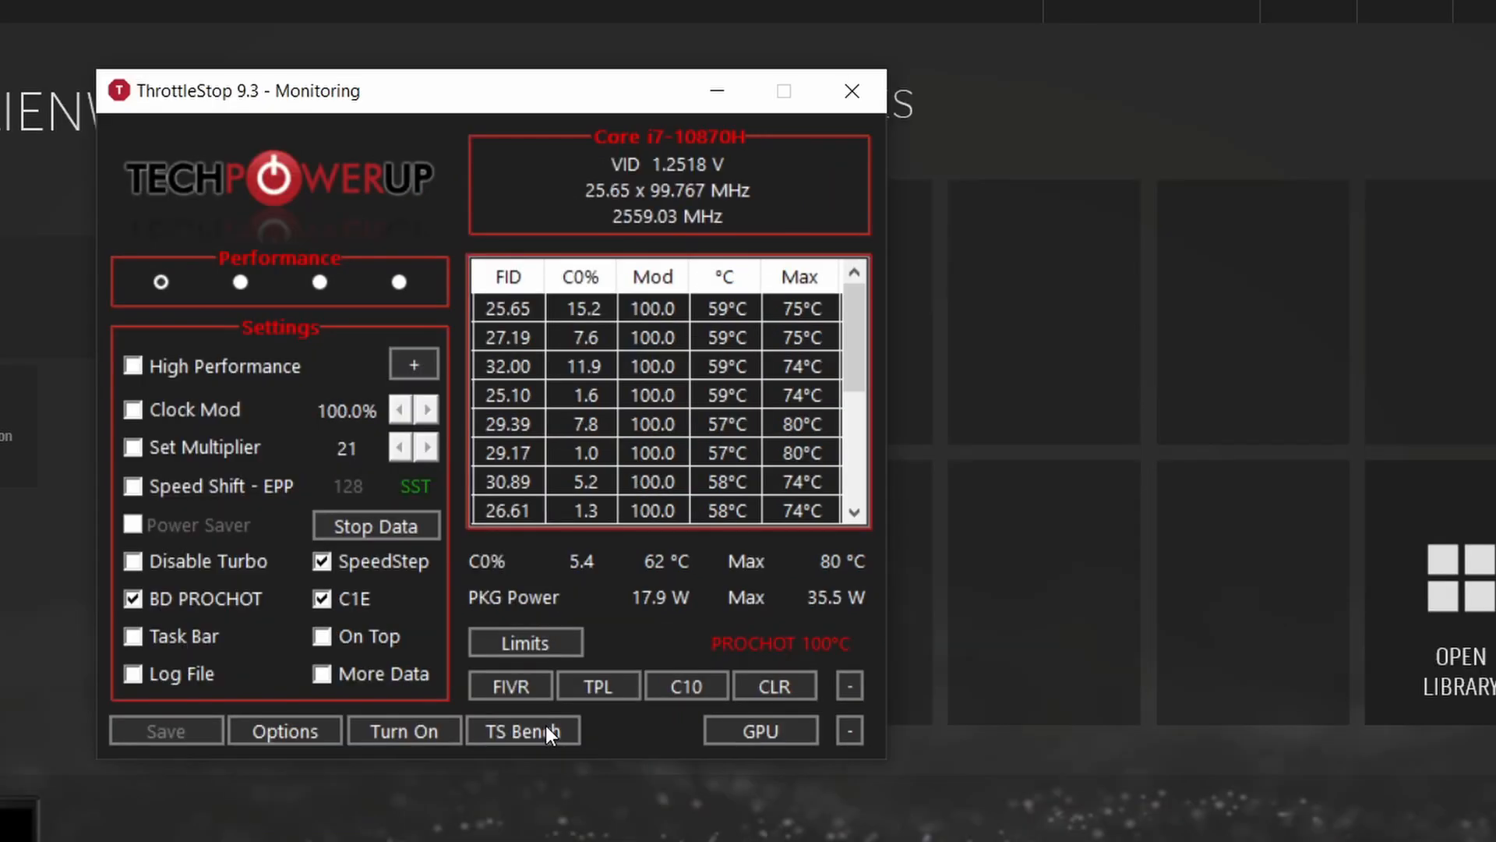
# Step: Open TS Bench, set the test size to 960M and run the benchmark with 16 threads
pyautogui.click(545, 731)
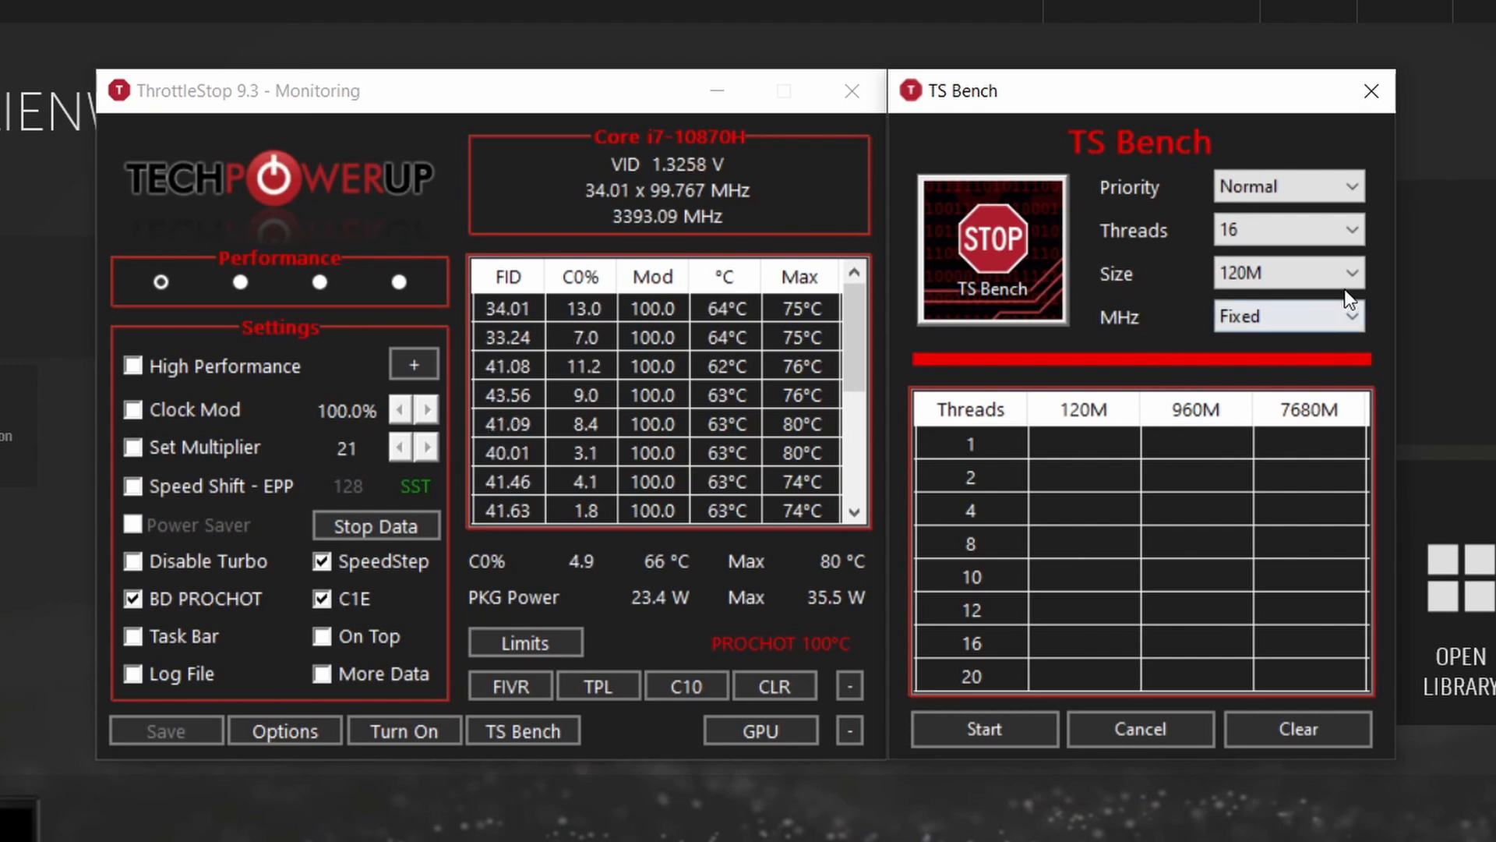
pyautogui.click(1357, 273)
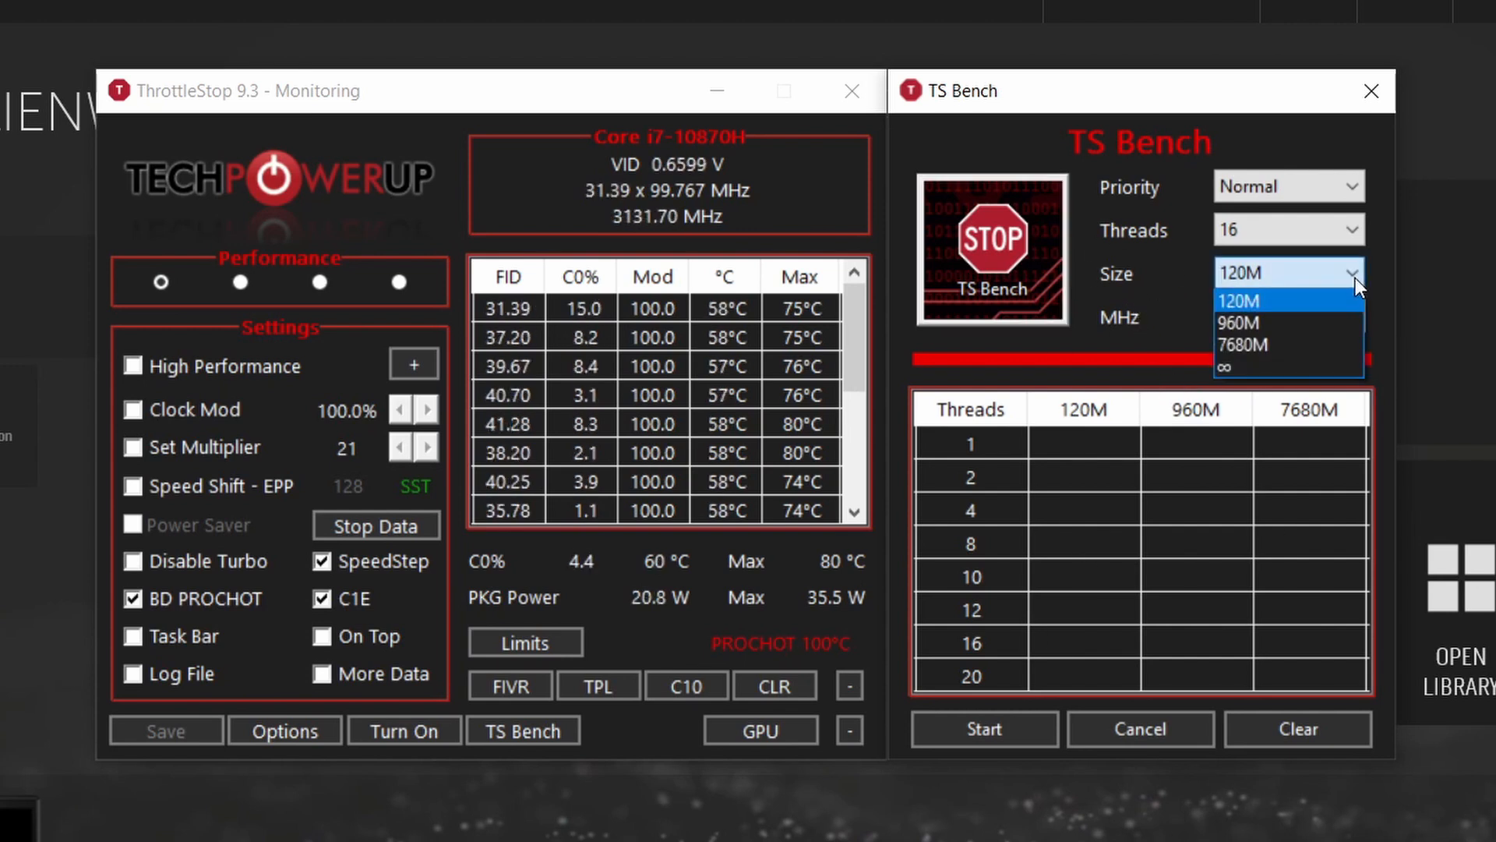
pyautogui.click(1302, 320)
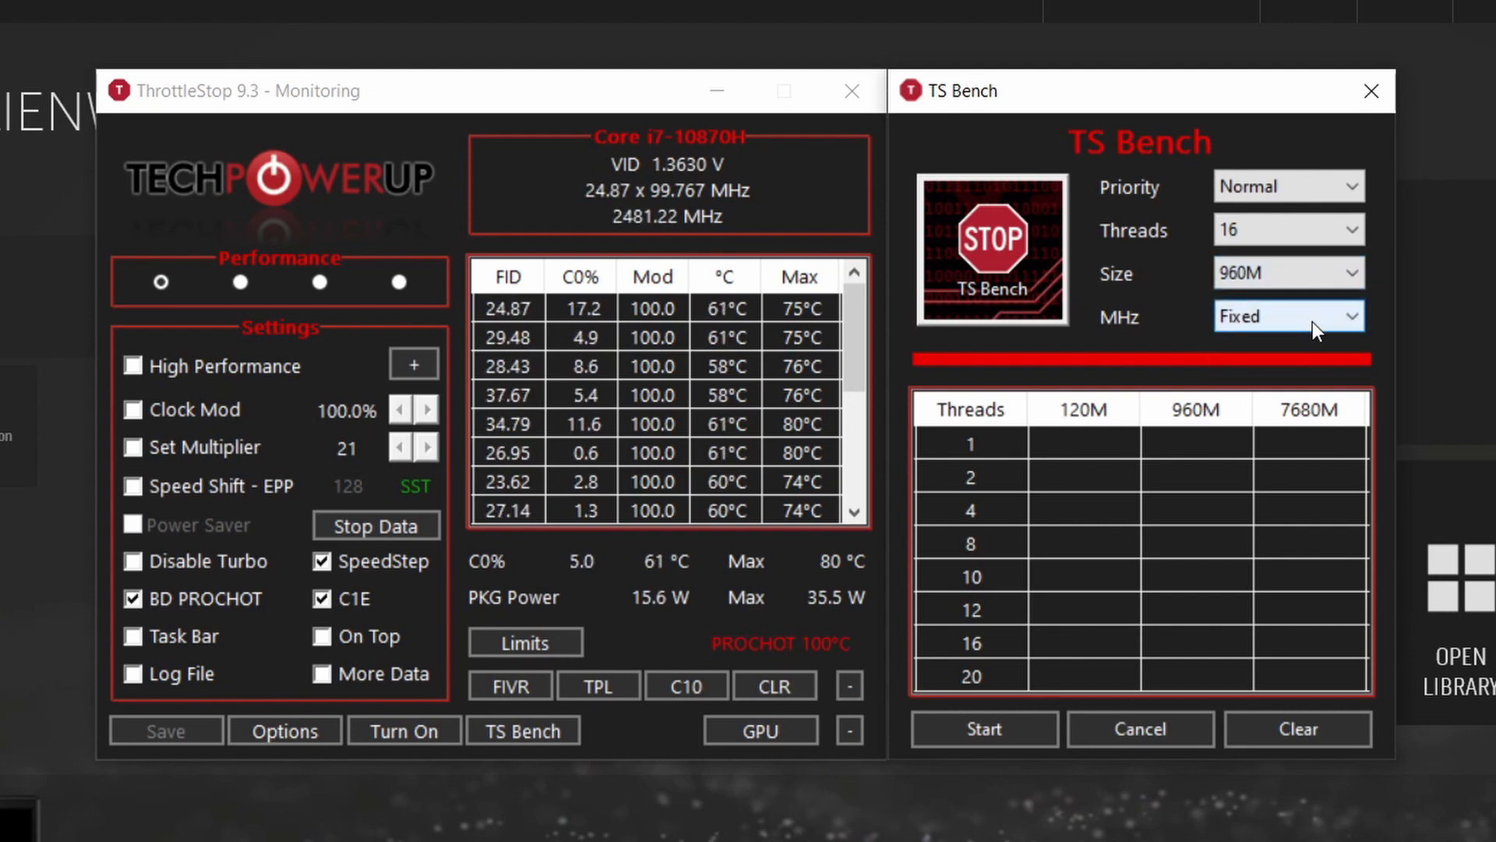
pyautogui.click(1013, 731)
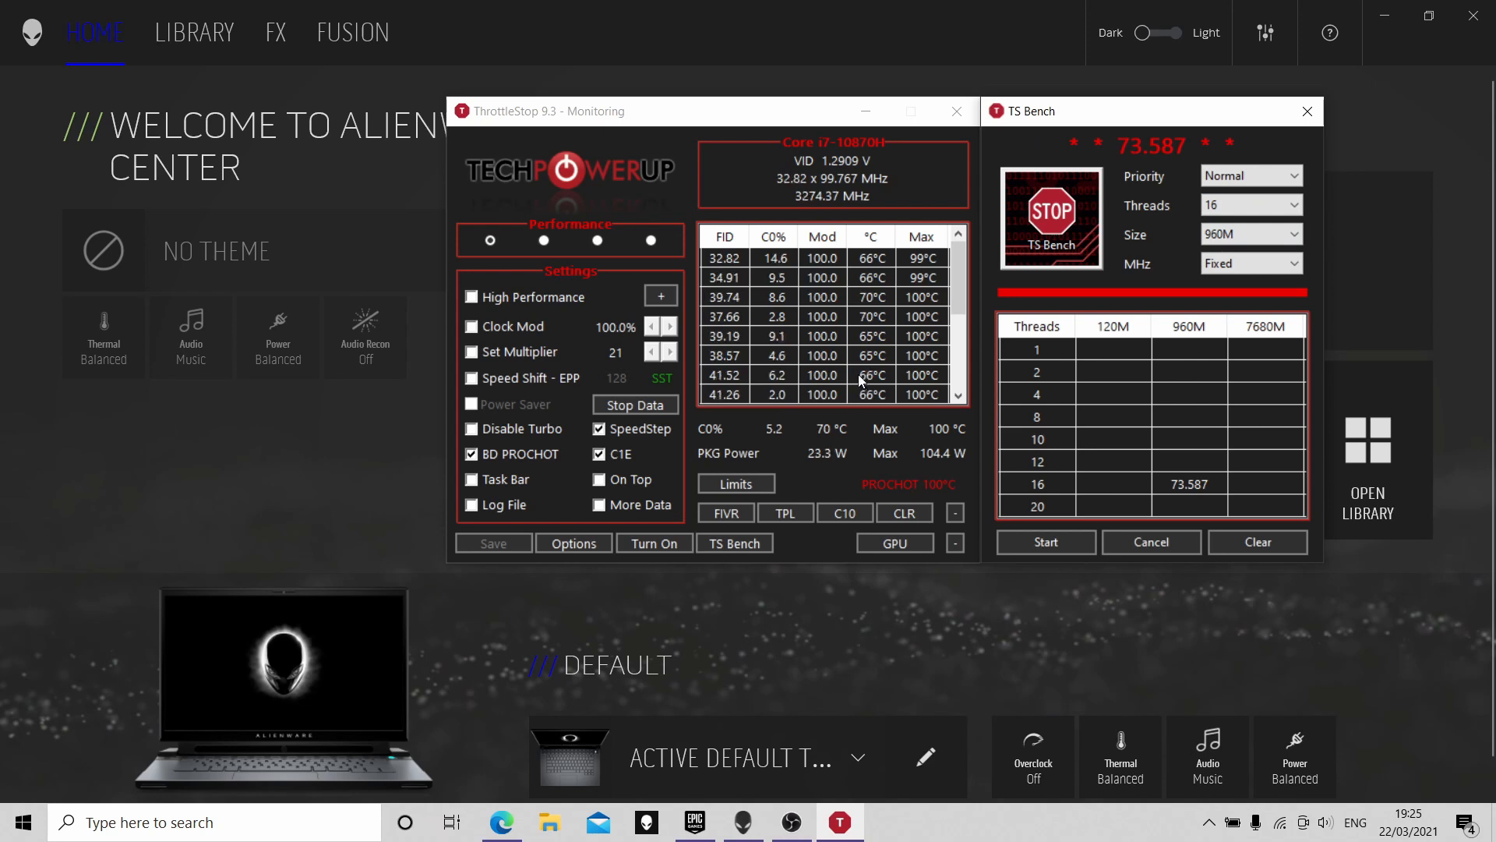
# Step: Open the FIVR voltage controls, go through the available profiles and select the first one, Performance
pyautogui.click(731, 512)
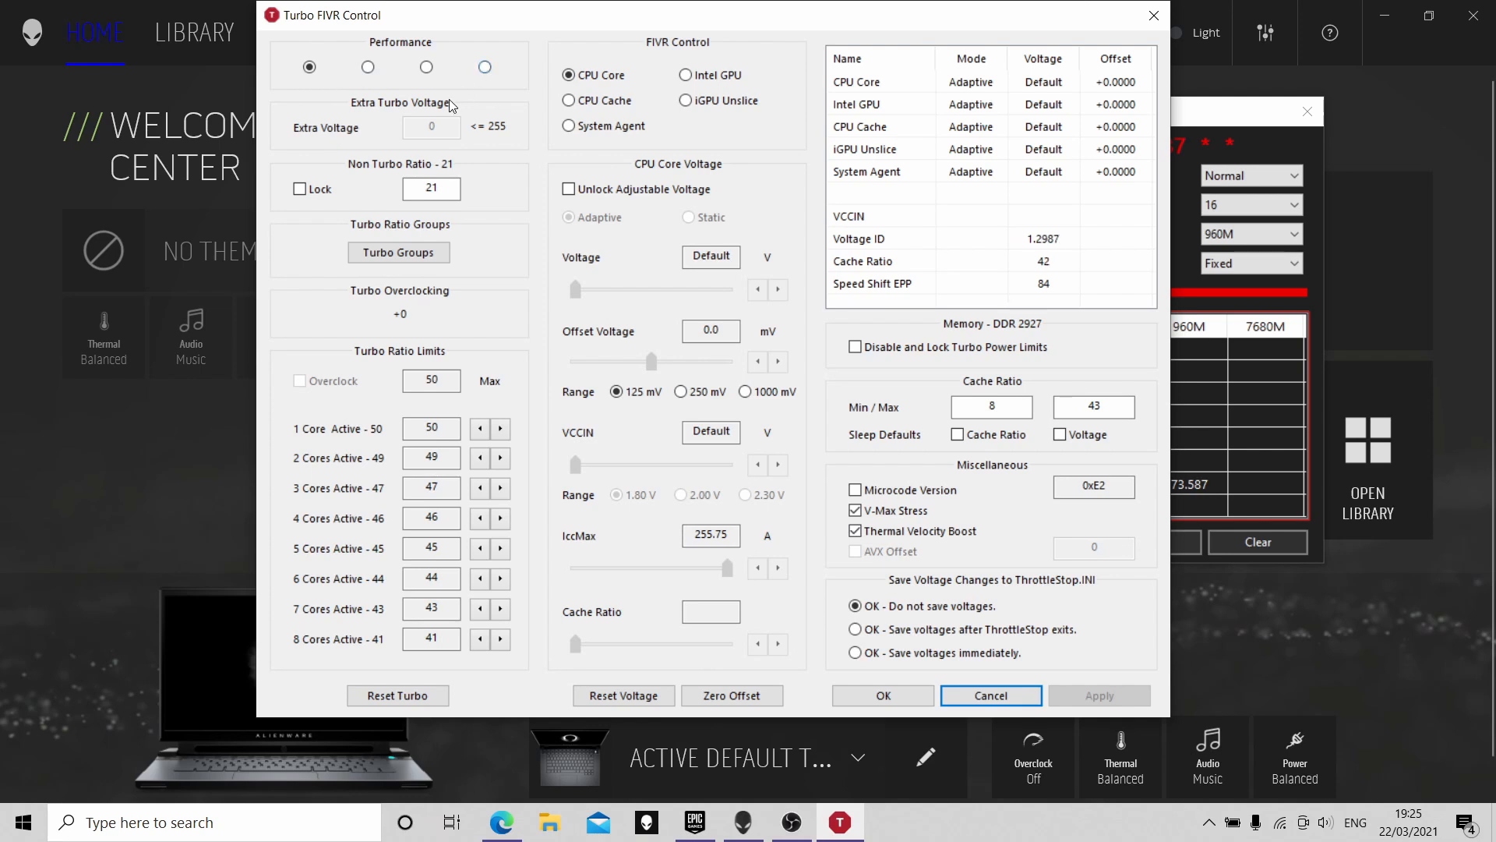
pyautogui.click(426, 66)
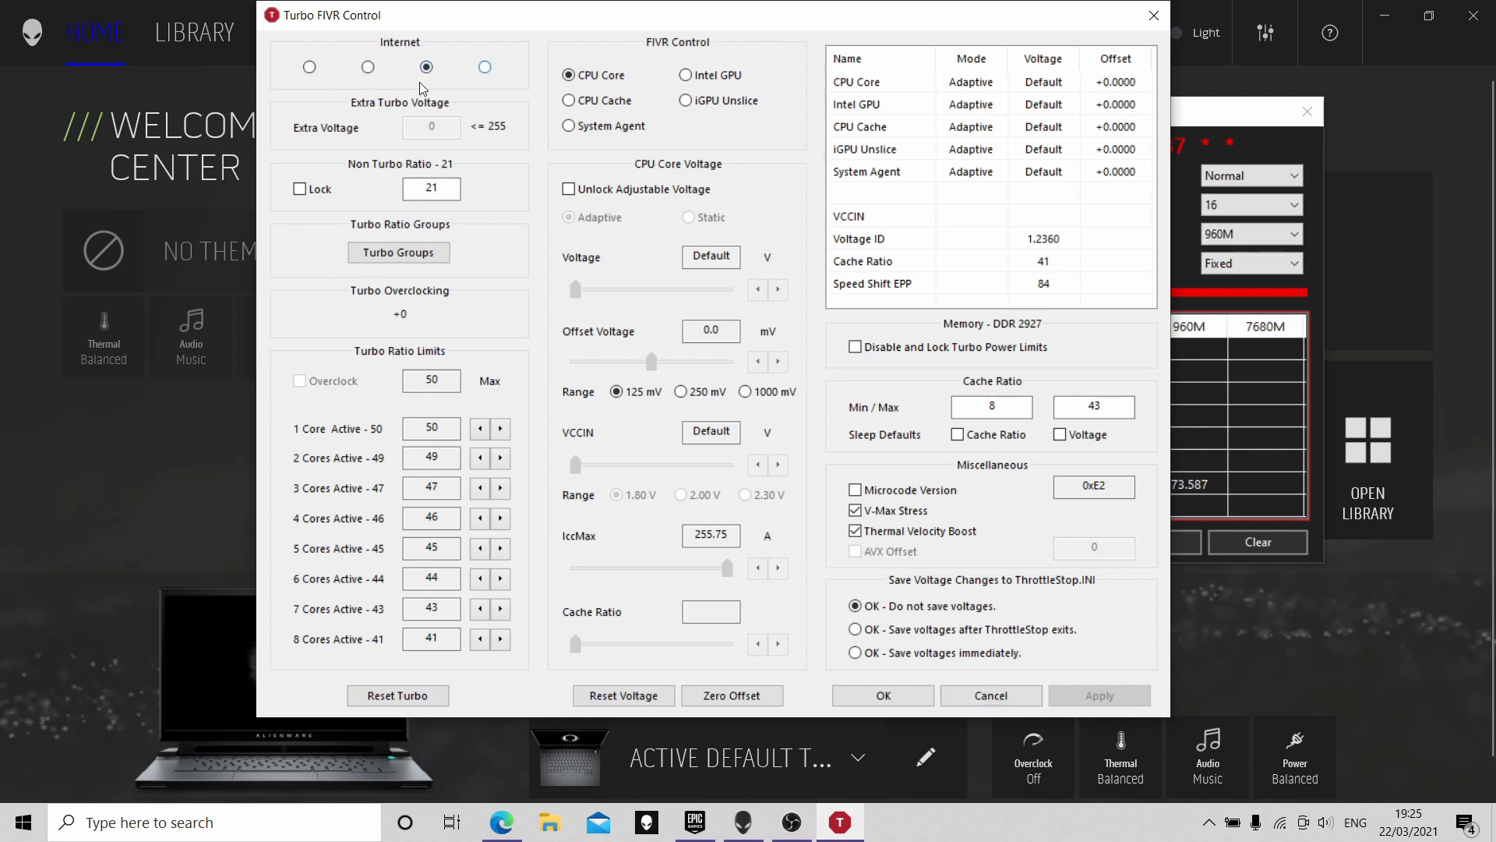
pyautogui.click(318, 72)
pyautogui.click(367, 67)
pyautogui.click(426, 66)
pyautogui.click(485, 67)
pyautogui.click(319, 69)
# Step: Unlock the adjustable voltage for the CPU Core and set its offset voltage to -75.2 mV
pyautogui.click(568, 190)
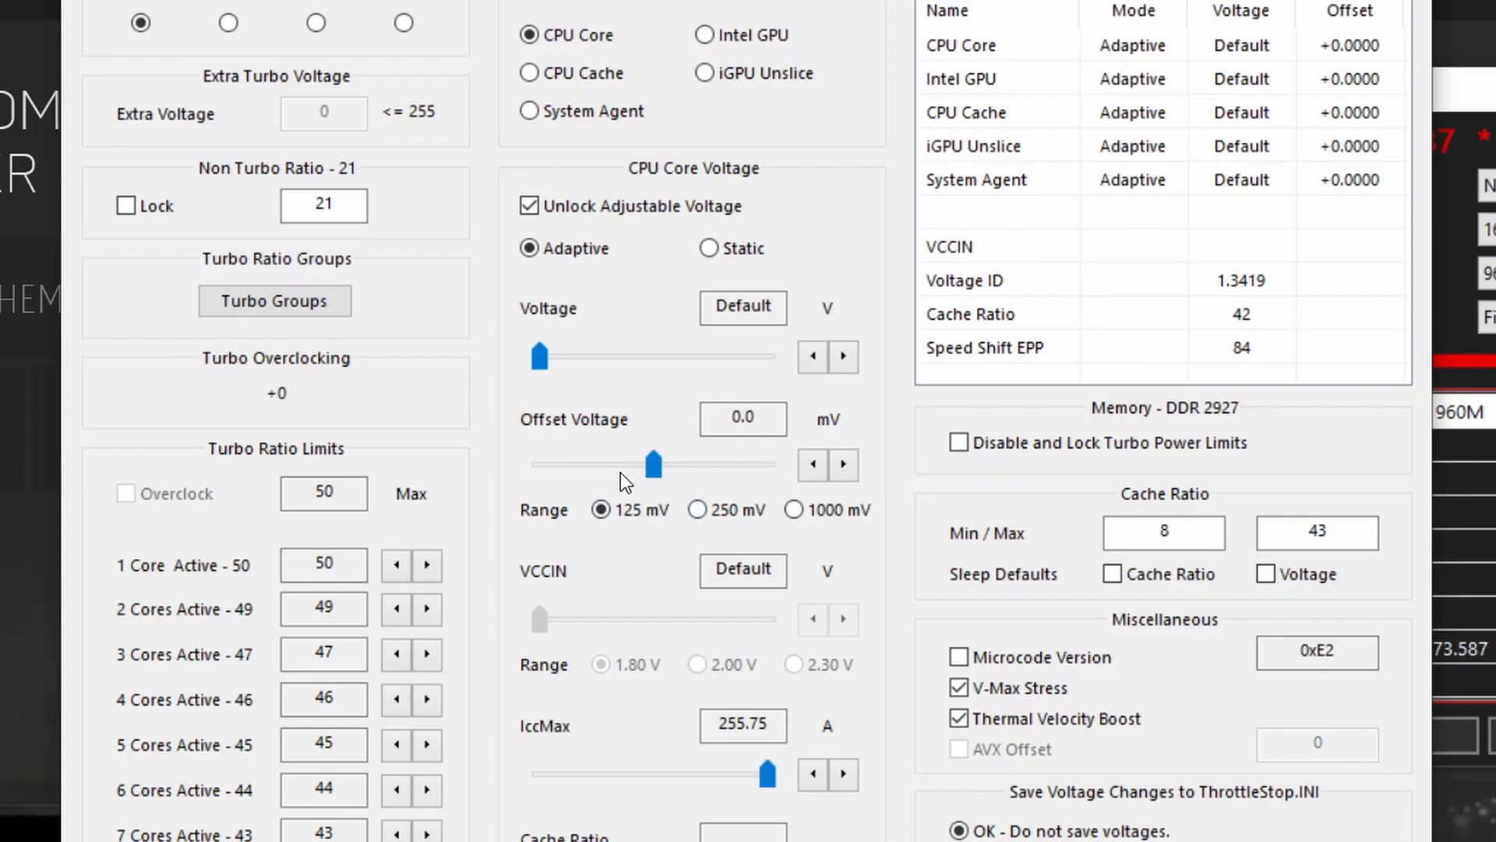
pyautogui.click(625, 365)
pyautogui.moveTo(614, 472); pyautogui.dragTo(586, 472)
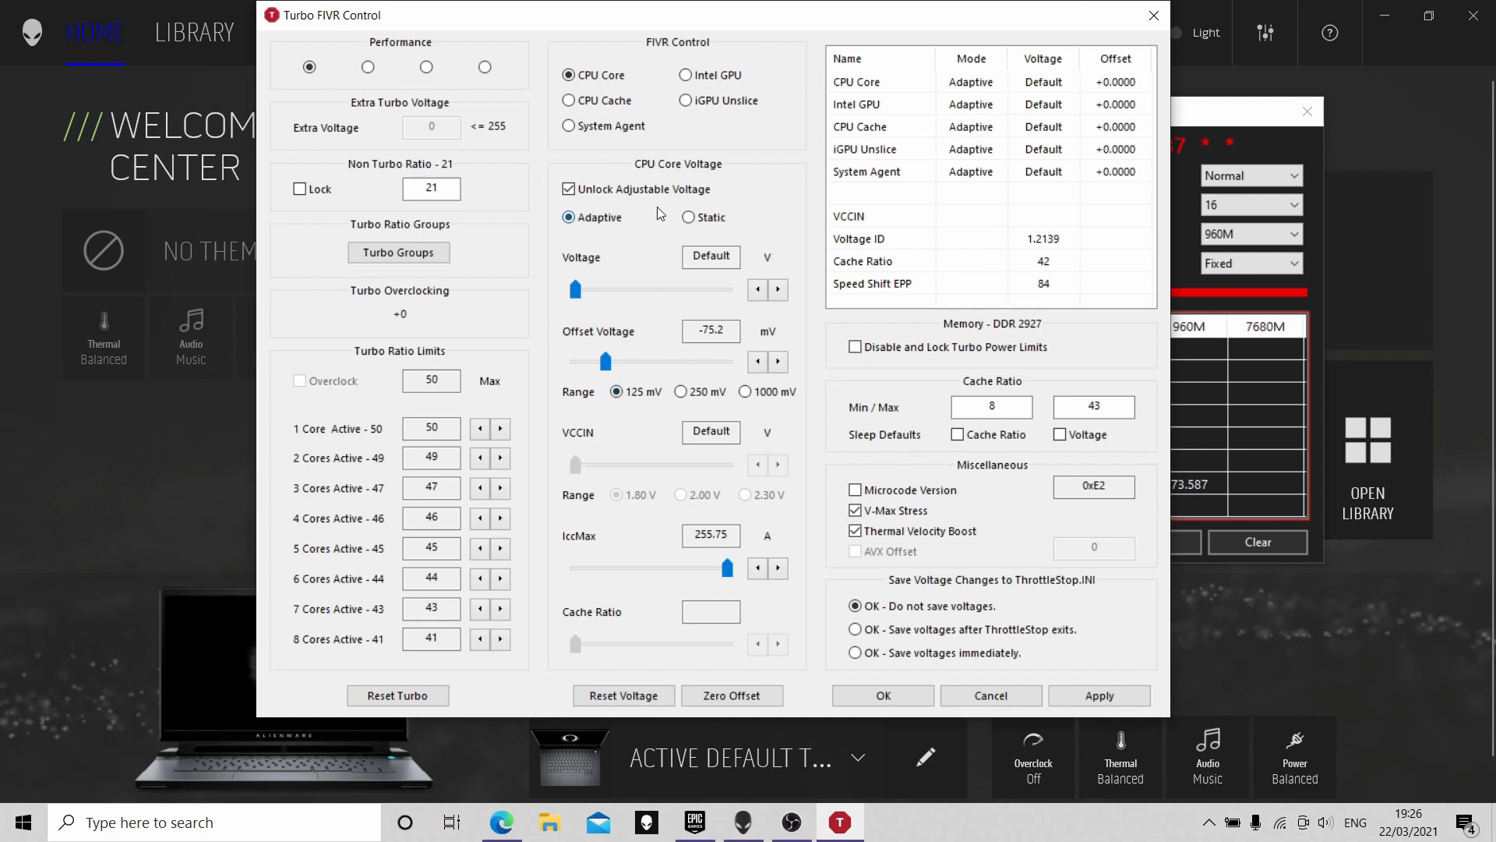
# Step: Unlock the adjustable voltage for the CPU Cache and set its offset voltage to -75.2 mV
pyautogui.click(569, 101)
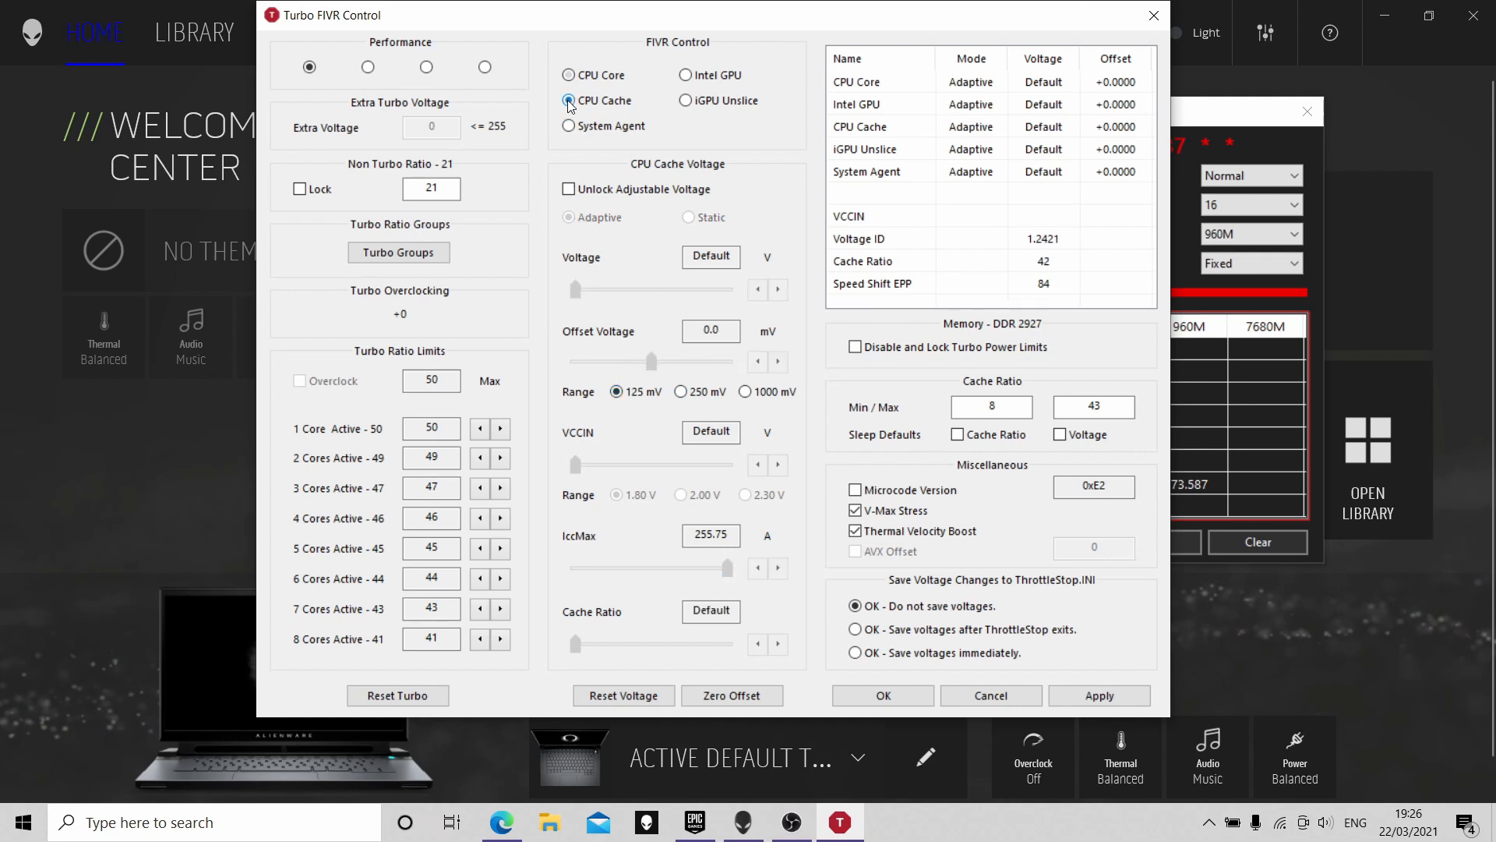
pyautogui.click(567, 189)
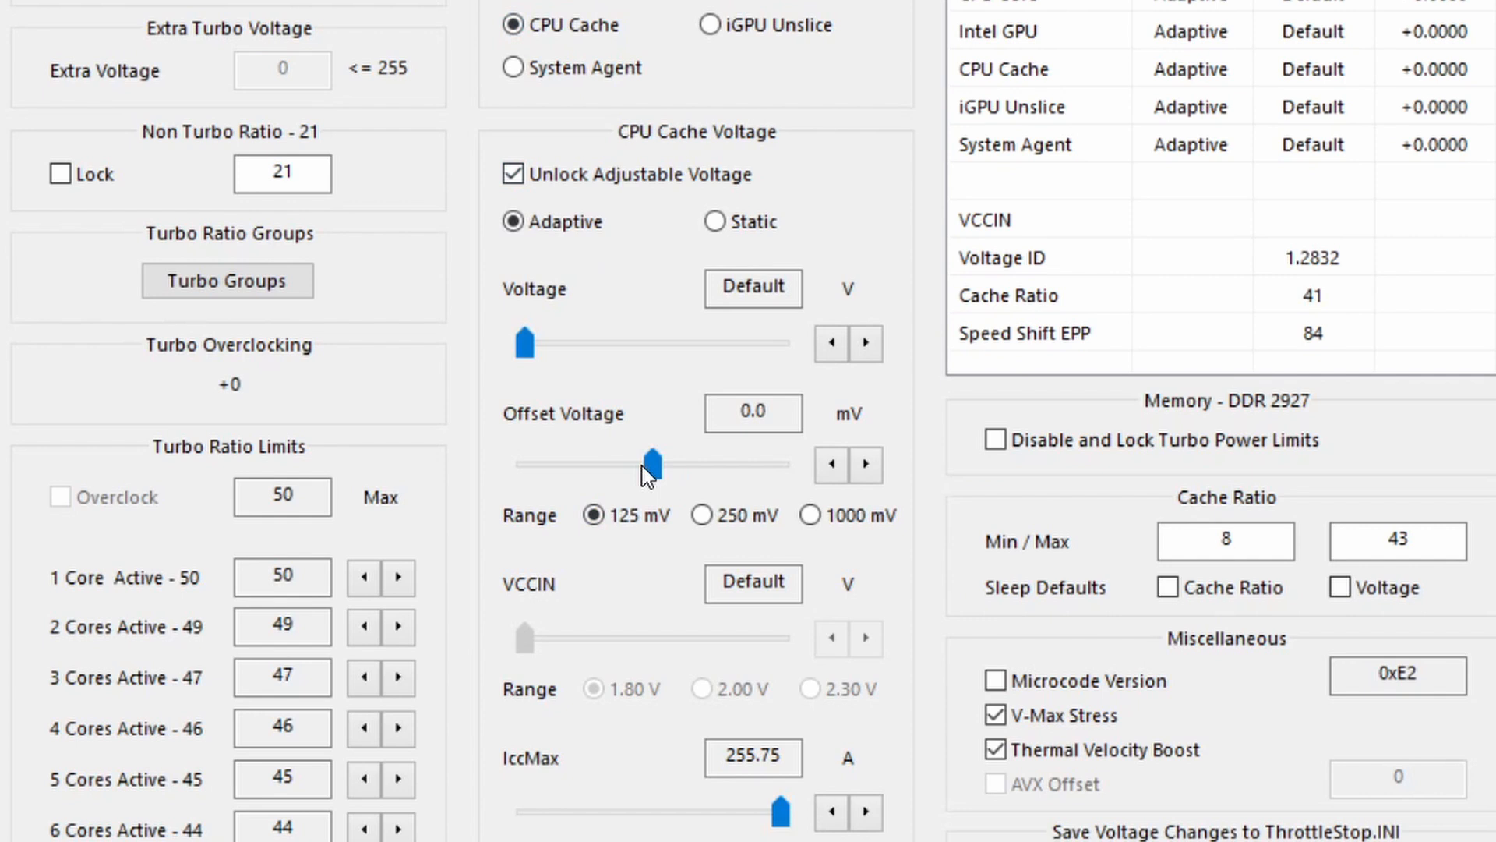
pyautogui.moveTo(652, 363); pyautogui.dragTo(624, 369)
pyautogui.moveTo(609, 484); pyautogui.dragTo(573, 466)
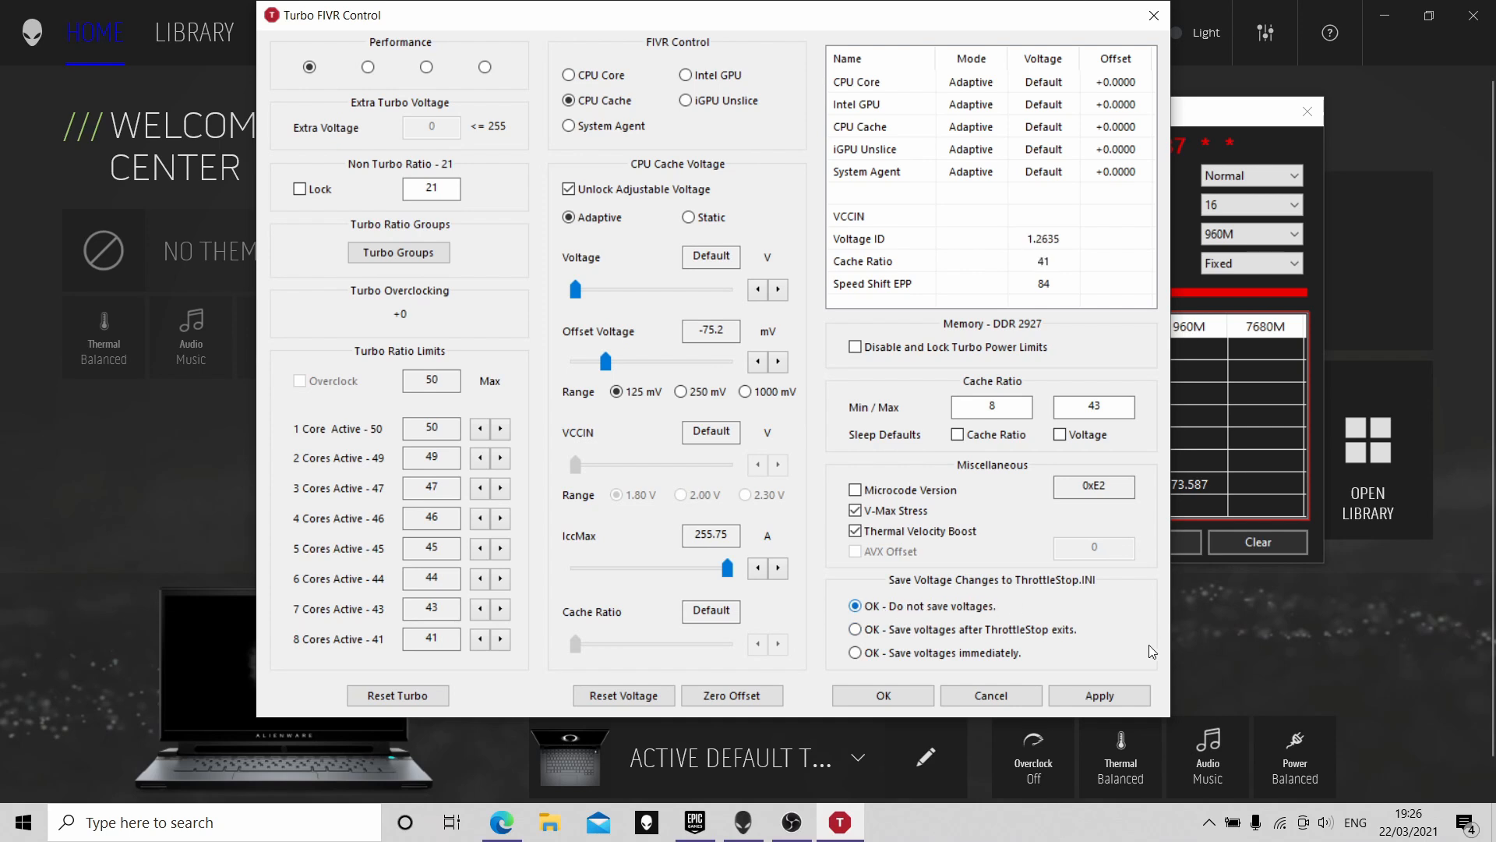
# Step: Apply the core and cache voltage offsets and rerun the 960M TS Bench test with 16 threads
pyautogui.click(1116, 694)
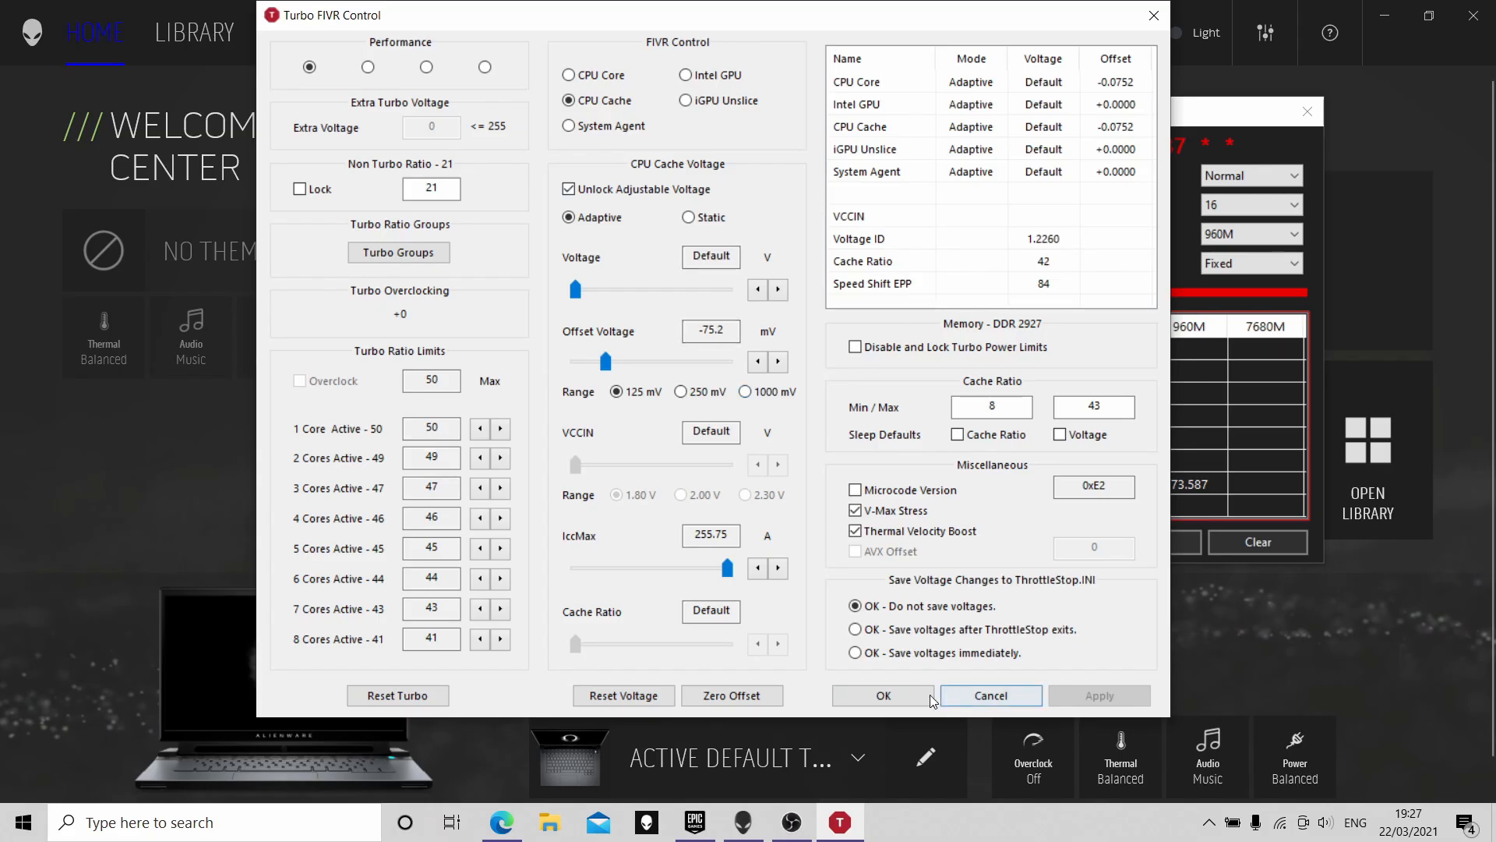
pyautogui.click(883, 696)
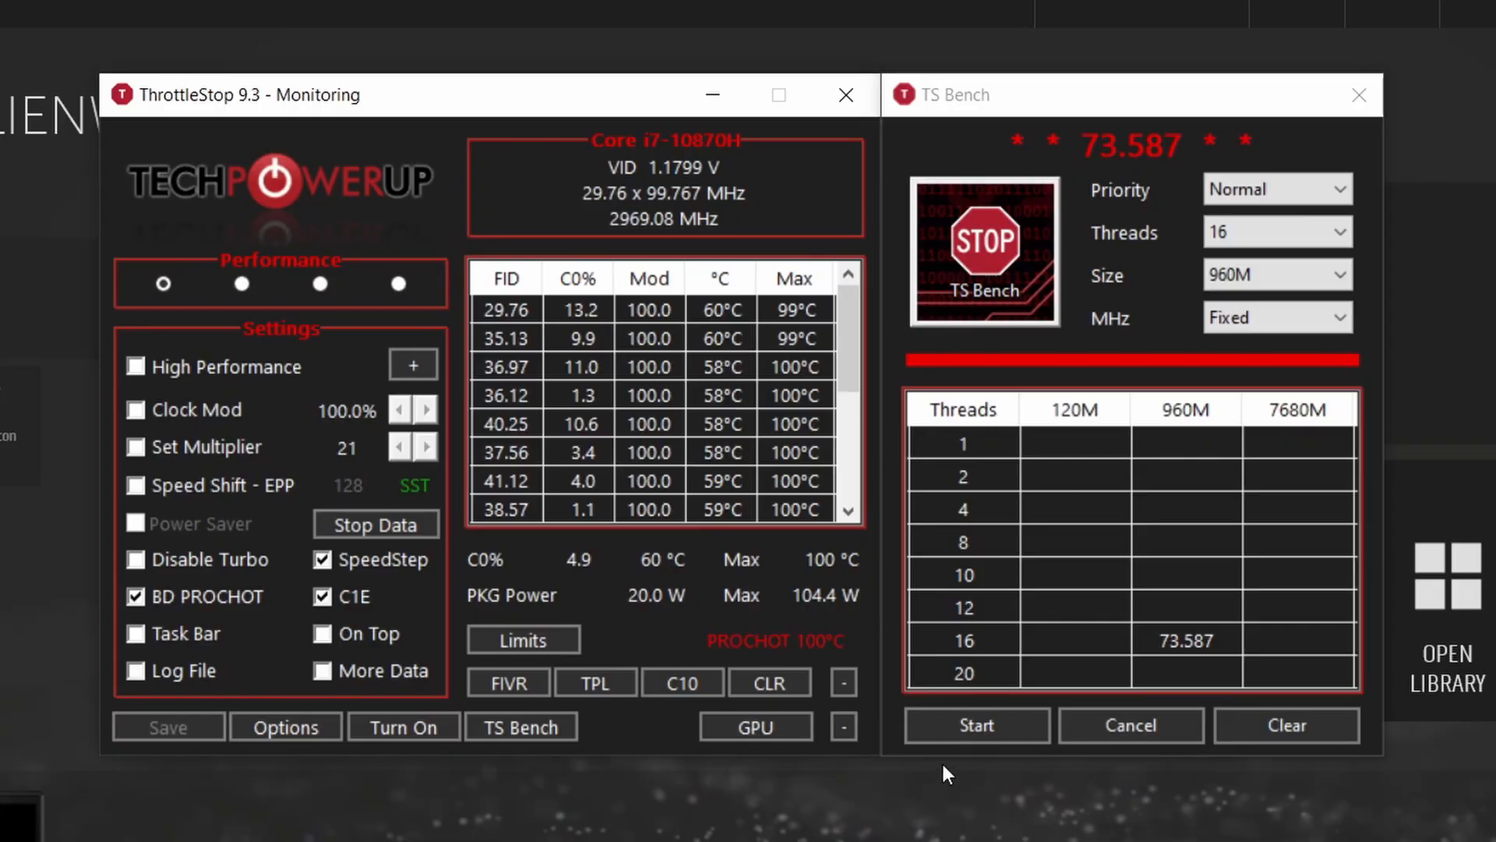
pyautogui.click(979, 713)
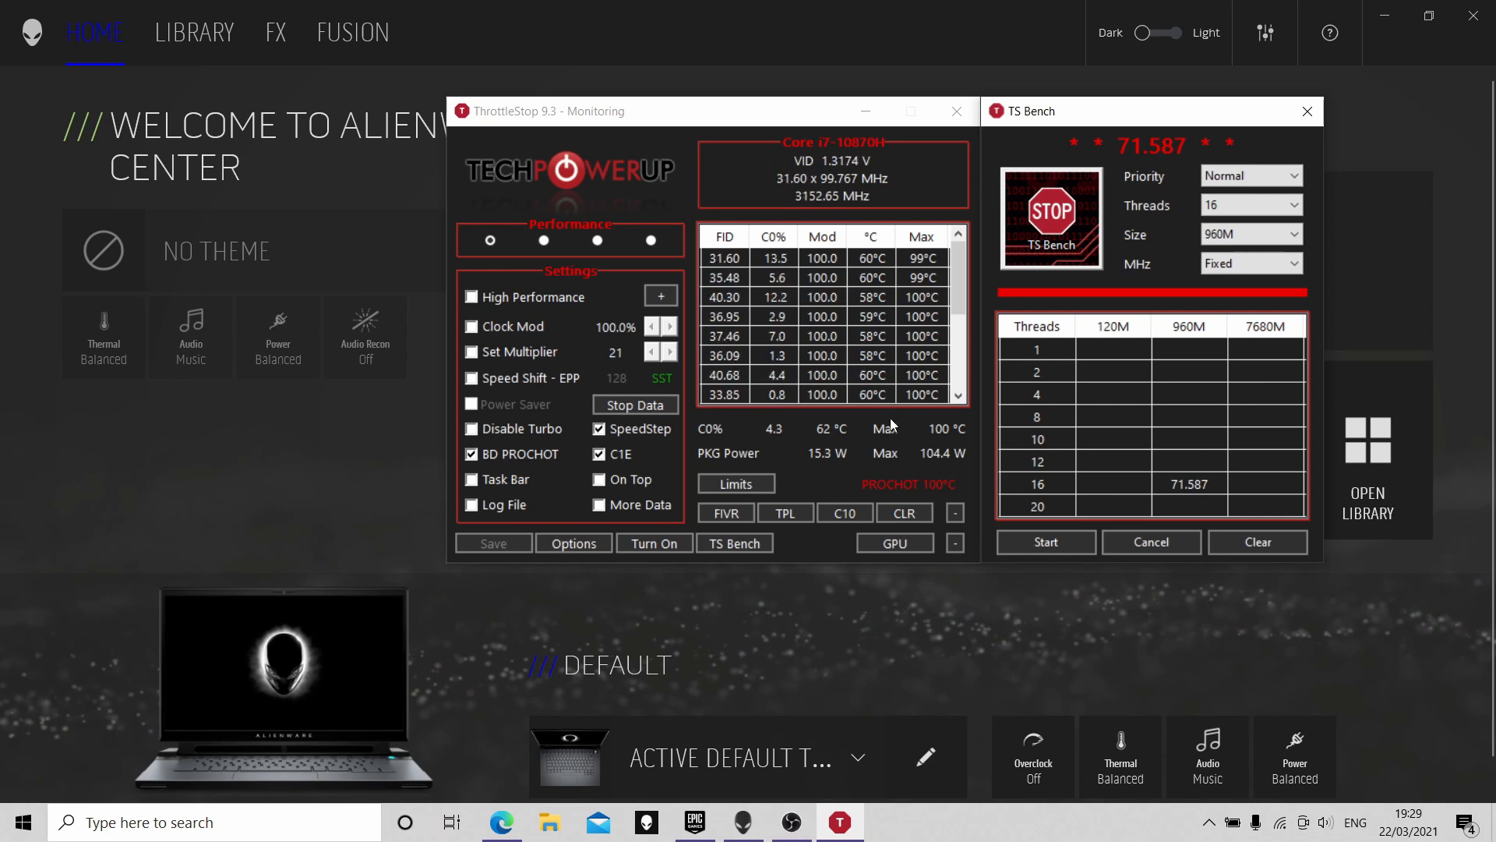
# Step: Switch to Alienware Command Center and set the default theme's thermal profile to Full Speed
pyautogui.click(1037, 643)
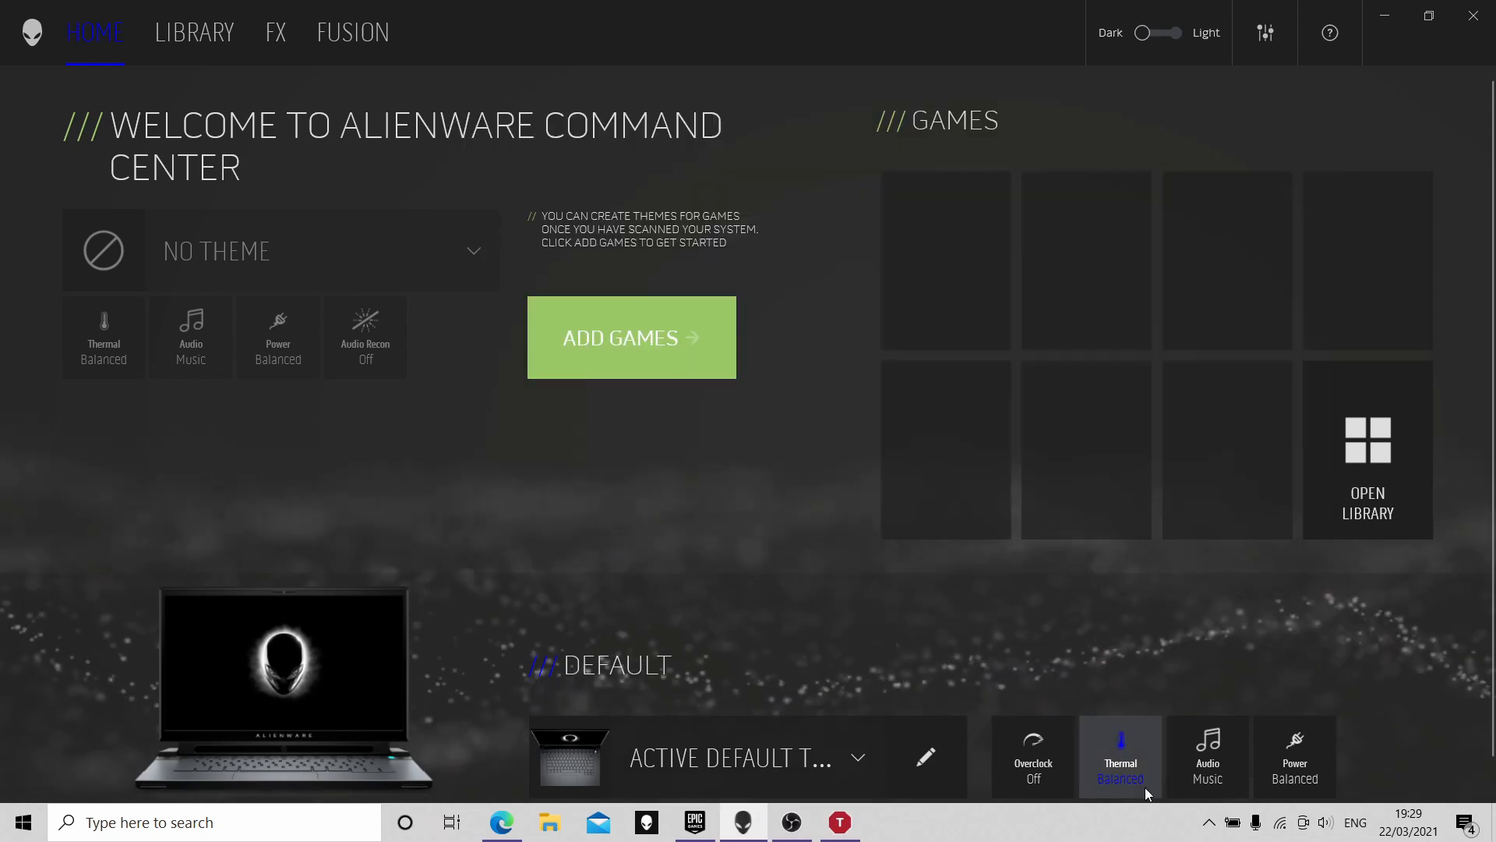
pyautogui.click(1150, 745)
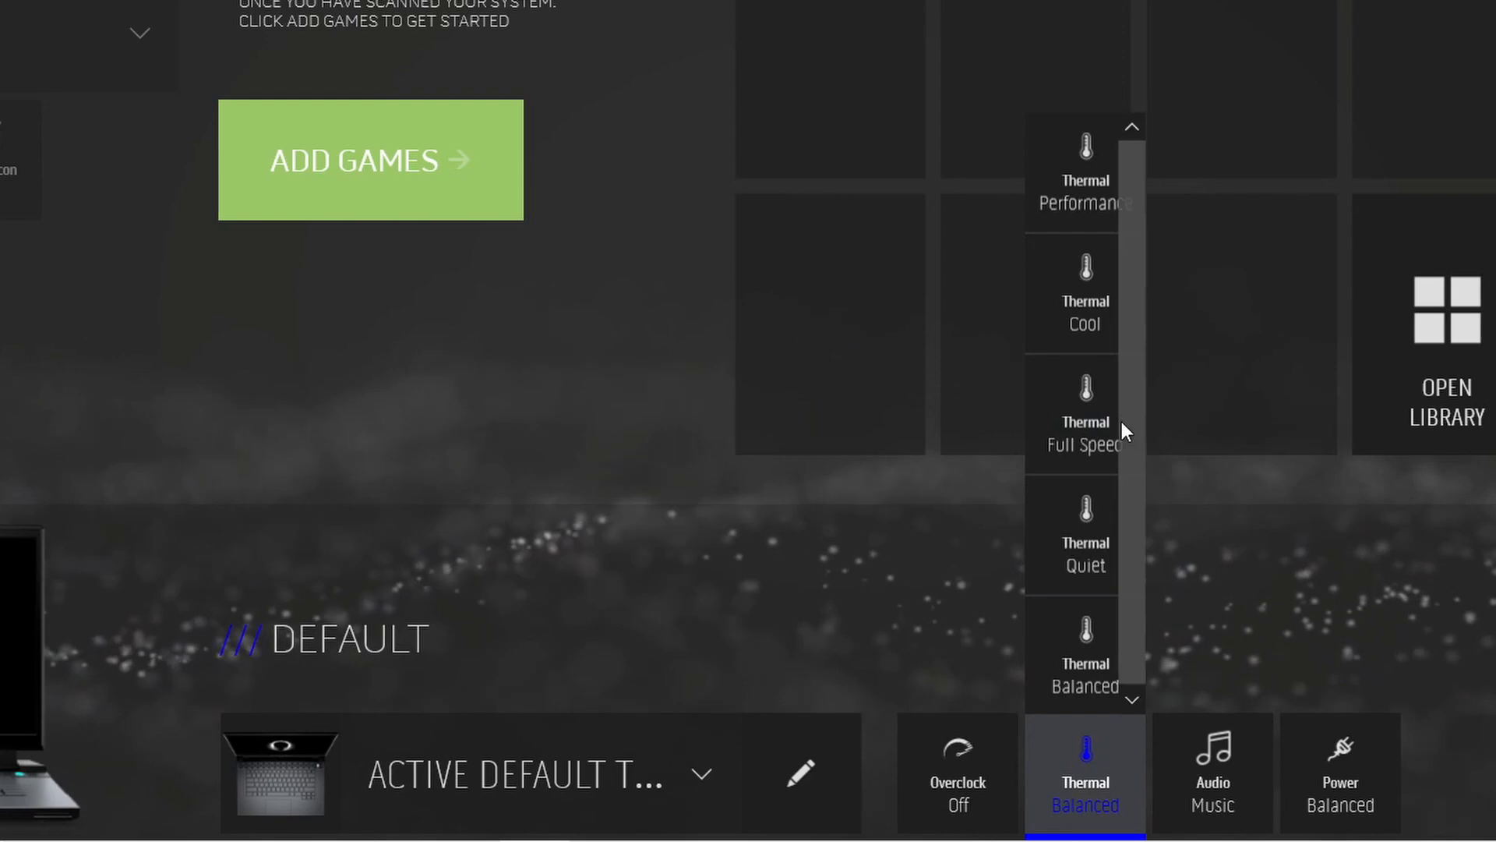
pyautogui.click(1081, 425)
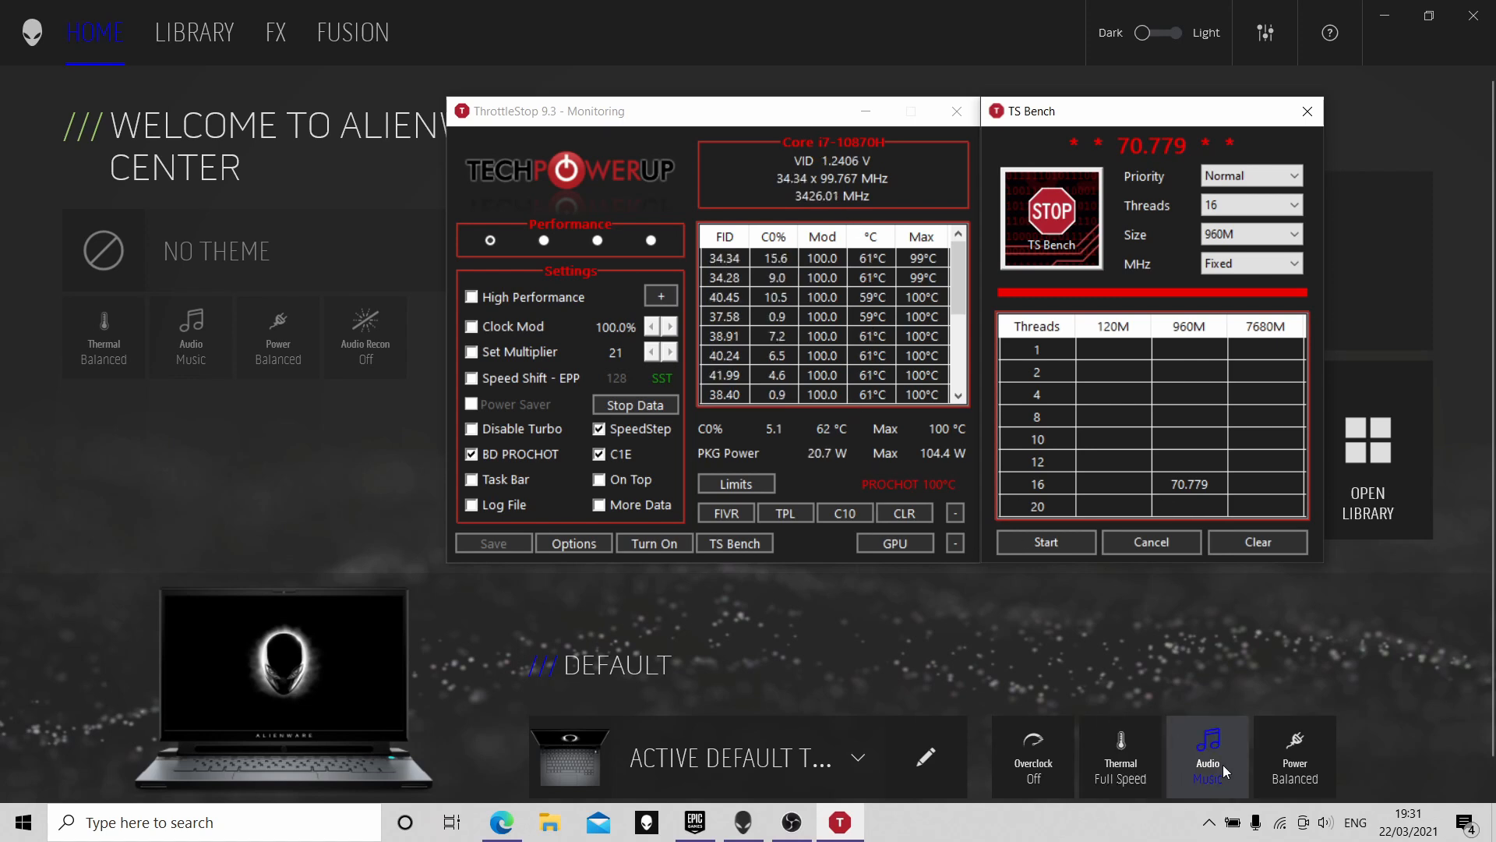
# Step: Return the thermal profile in Alienware Command Center to Balanced
pyautogui.click(1126, 781)
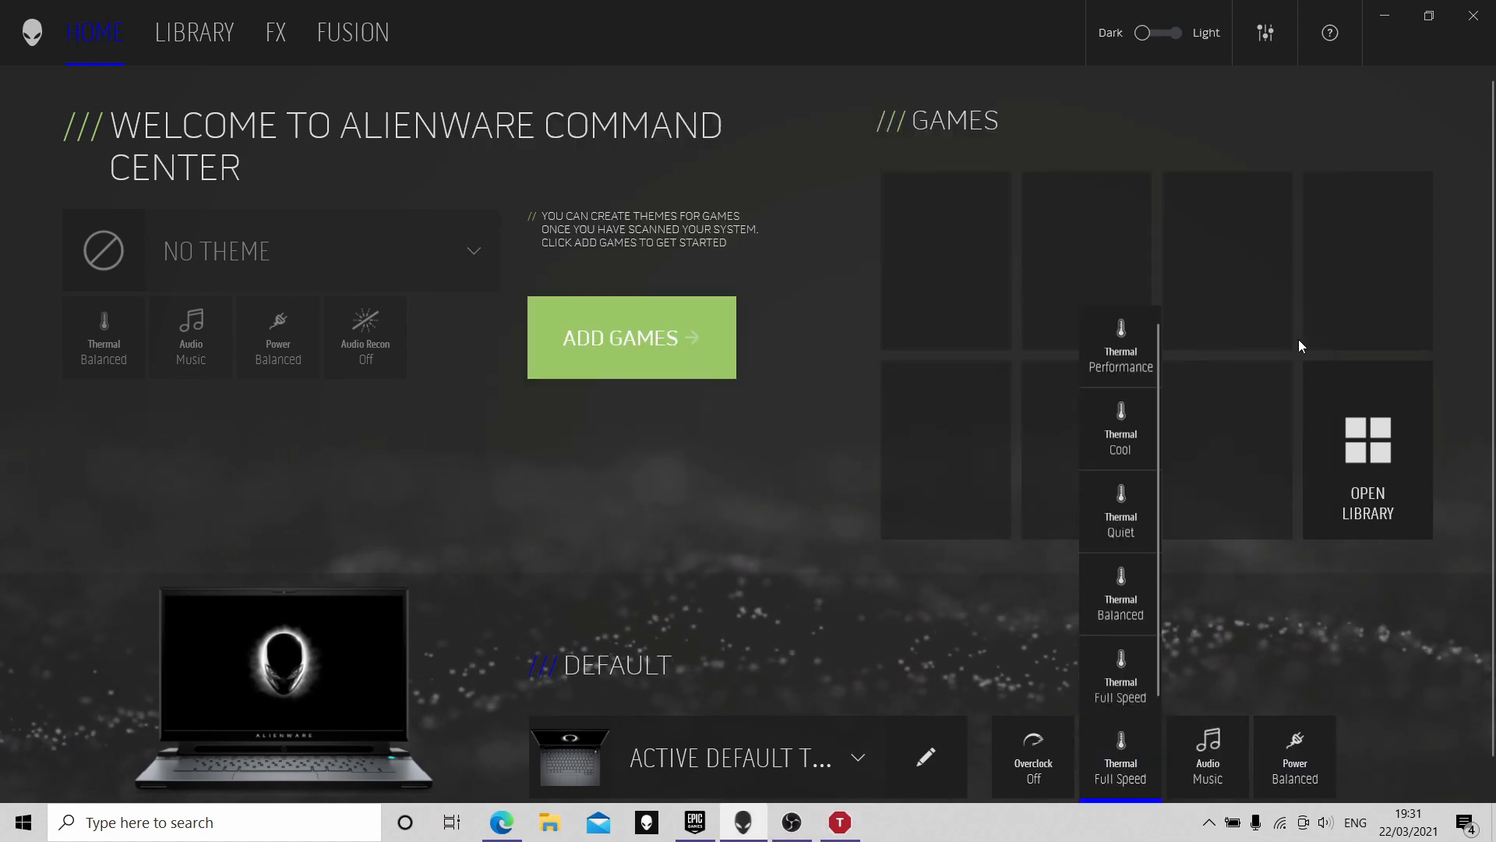
pyautogui.click(1138, 624)
# Step: Reopen ThrottleStop's FIVR voltage controls and apply a CPU Core offset voltage of -85.0 mV
pyautogui.click(733, 514)
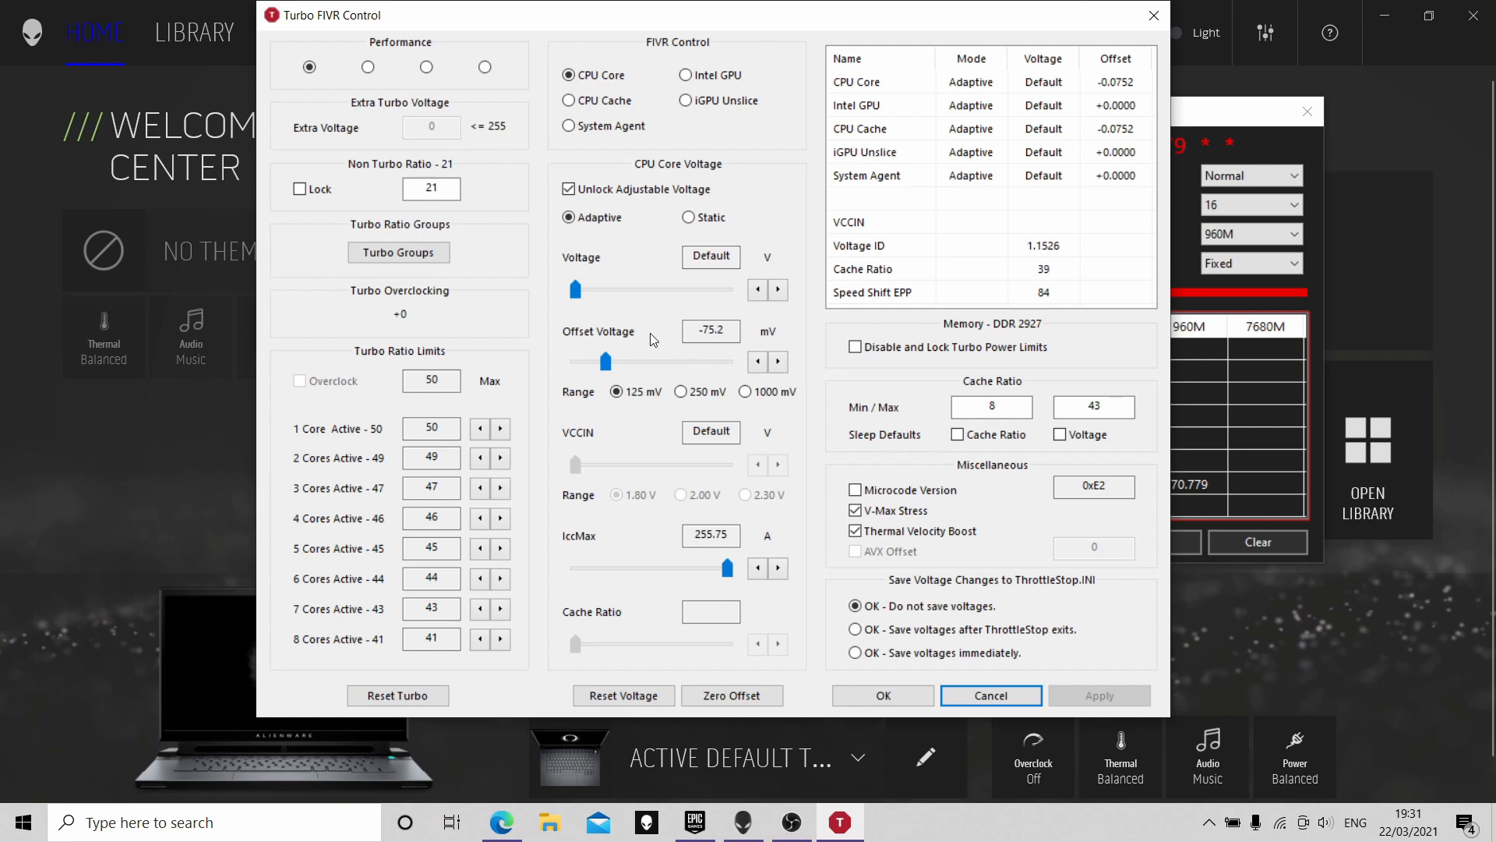
pyautogui.moveTo(606, 362); pyautogui.dragTo(600, 363)
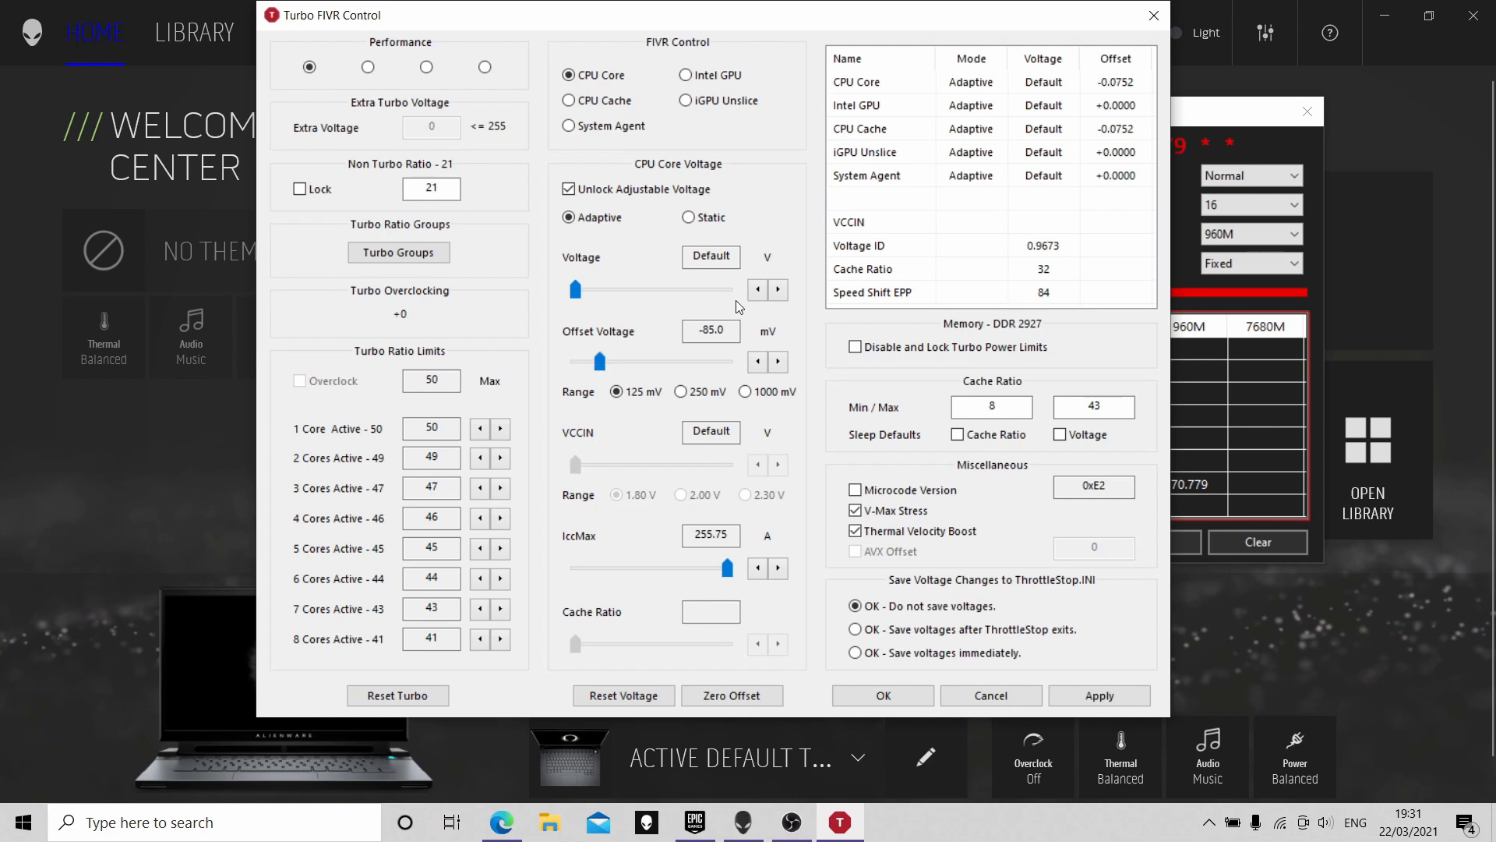
pyautogui.click(1133, 707)
# Step: Apply a matching -85.0 mV offset voltage to the CPU Cache and accept the voltage settings
pyautogui.click(568, 100)
pyautogui.moveTo(605, 361); pyautogui.dragTo(601, 363)
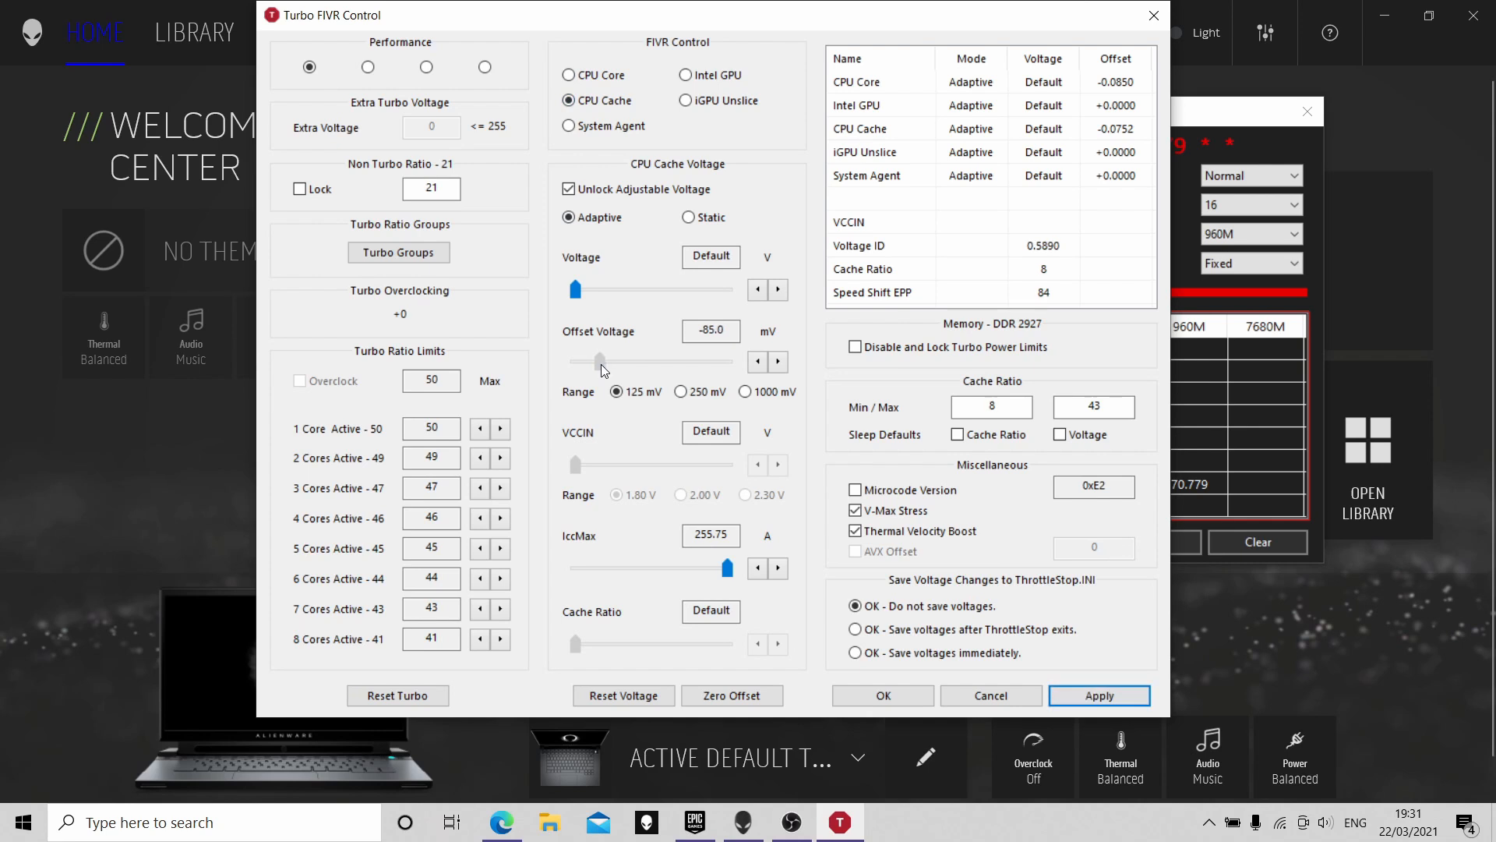
pyautogui.click(1100, 695)
pyautogui.click(900, 697)
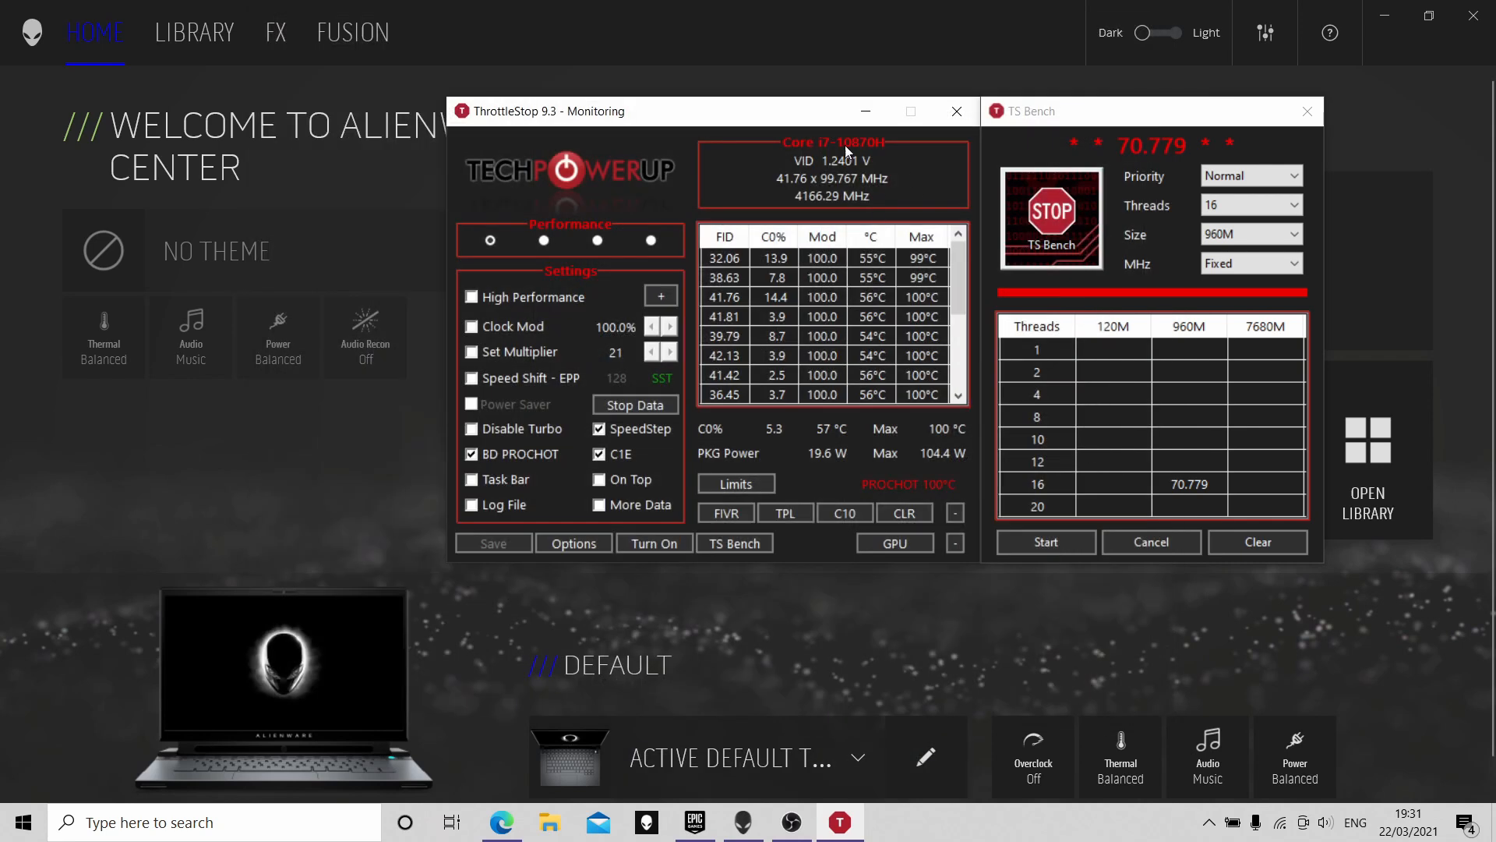
# Step: Start a 16-thread, 960M TS Bench run, and run the Cinebench R20 CPU test with the ThrottleStop monitoring window moved alongside it
pyautogui.click(1046, 542)
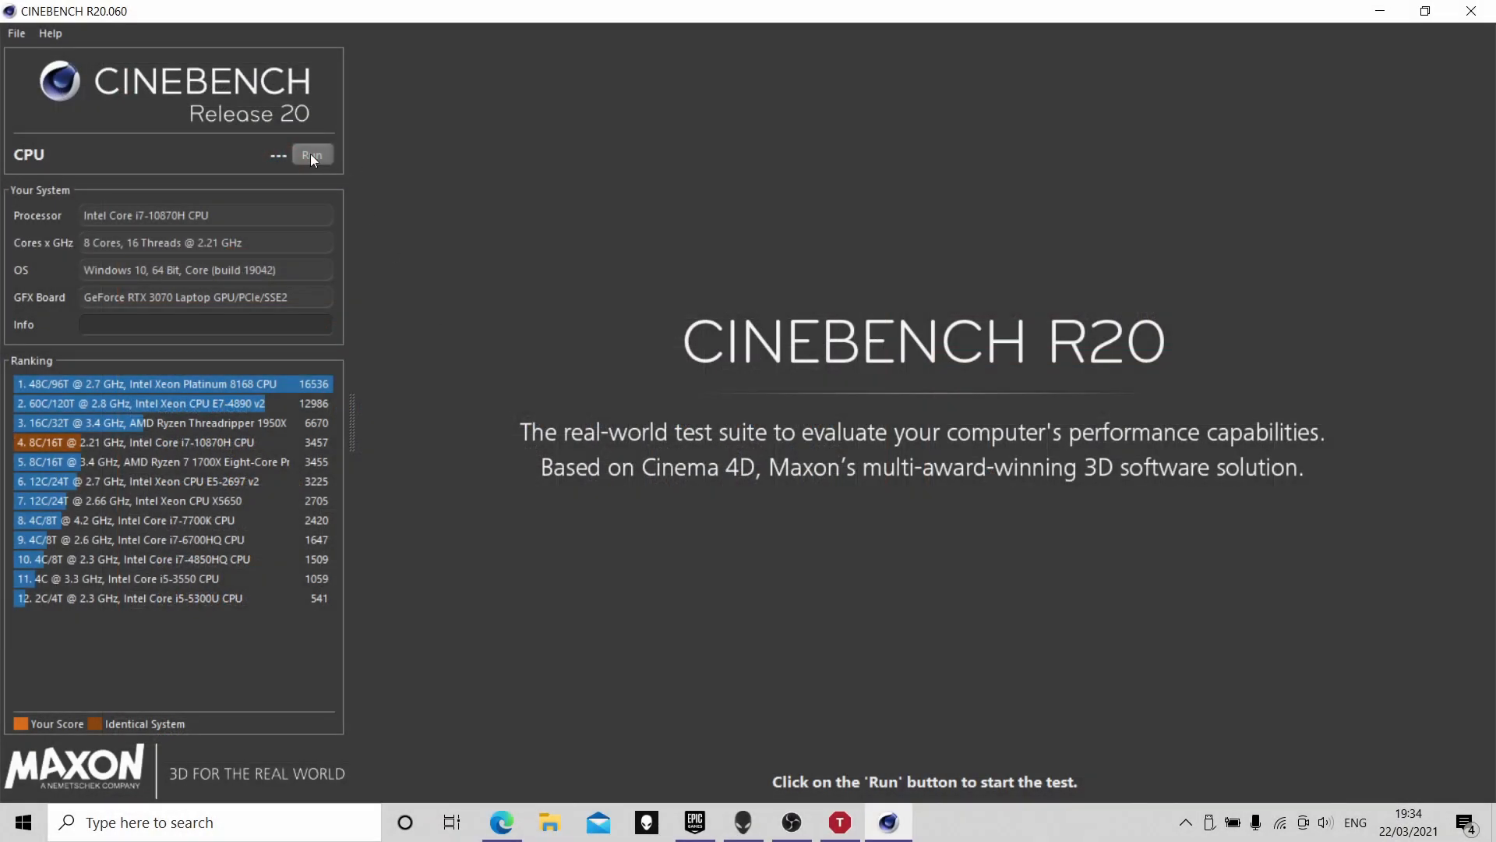
pyautogui.click(312, 155)
pyautogui.click(840, 823)
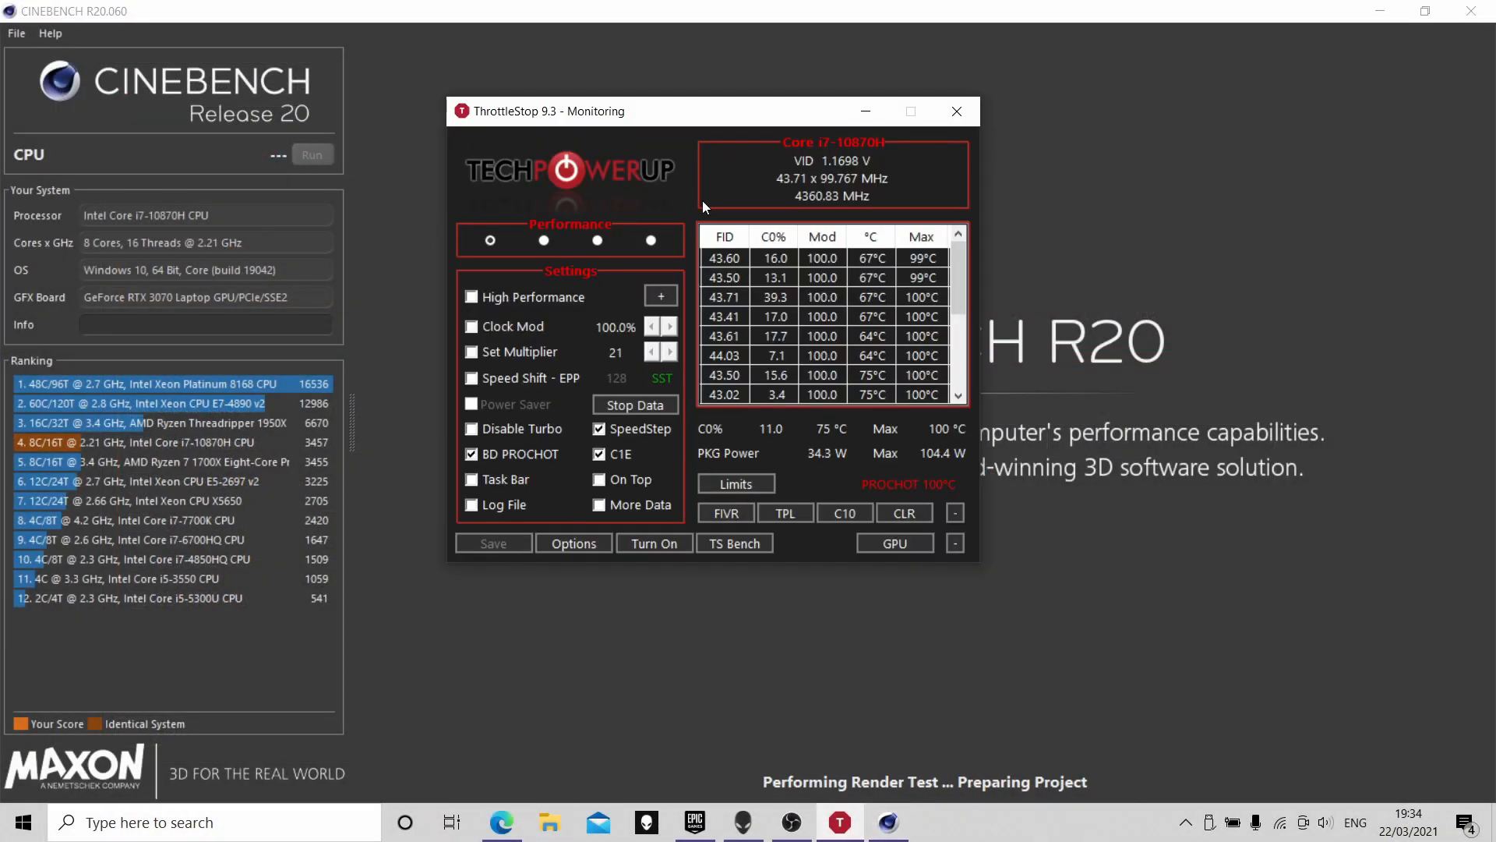
pyautogui.moveTo(694, 118); pyautogui.dragTo(1214, 112)
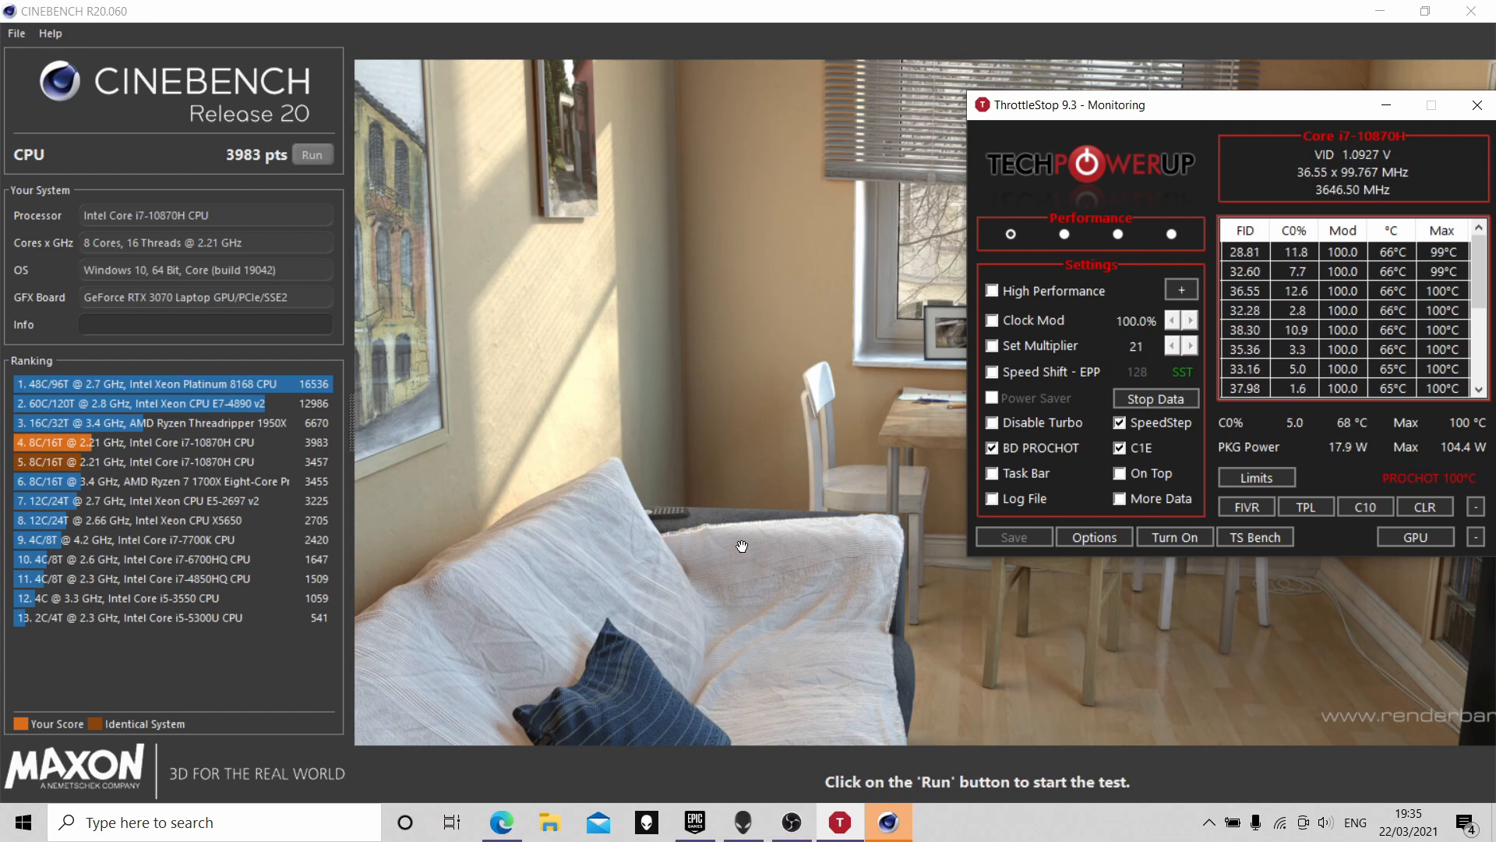
# Step: Bring the finished Cinebench R20 result to the front, close Cinebench and move the ThrottleStop window back toward the centre
pyautogui.click(528, 7)
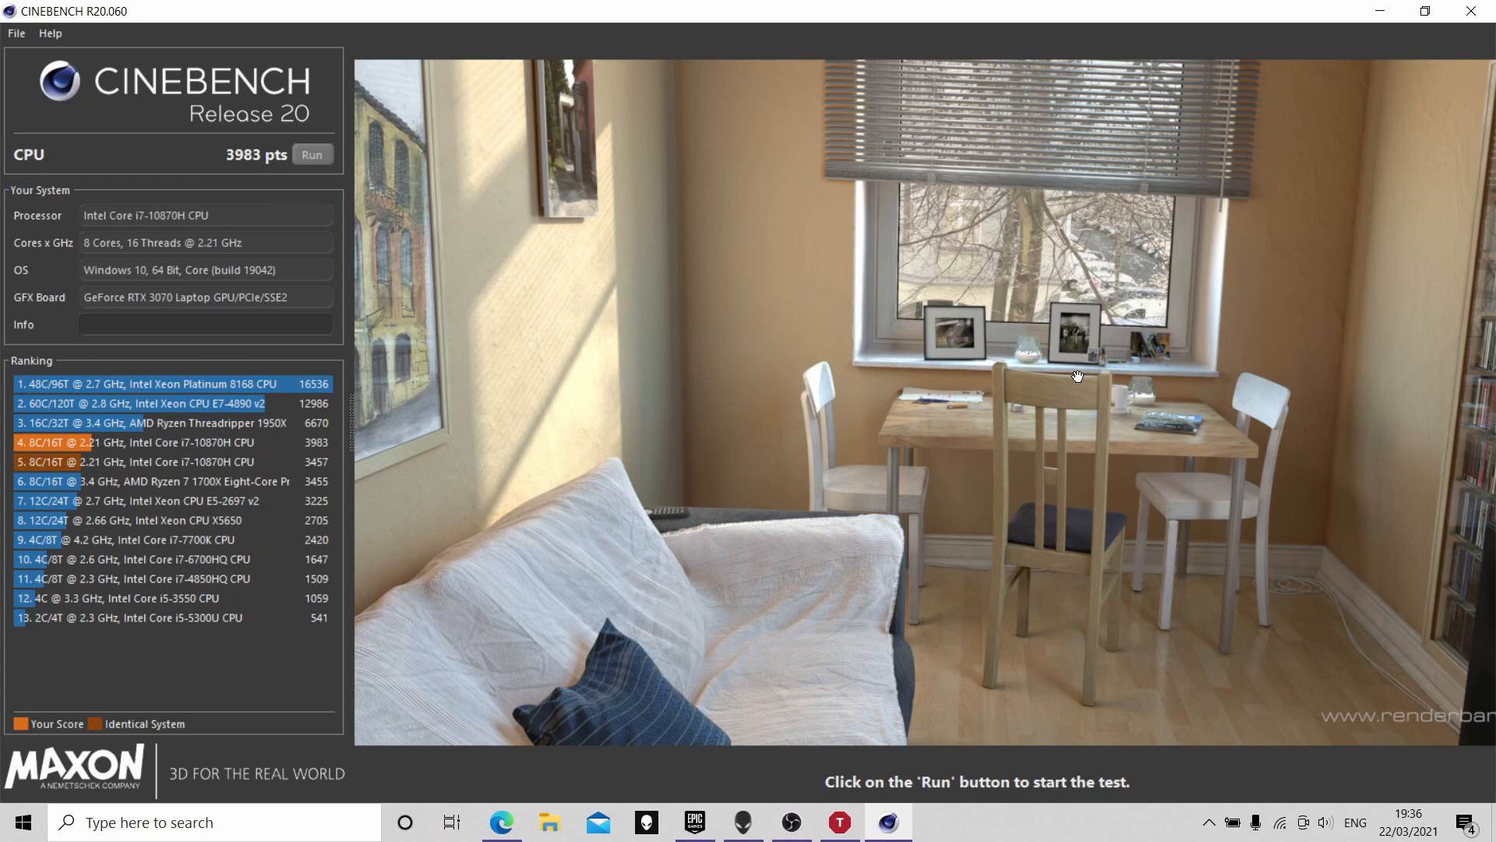
pyautogui.click(1471, 11)
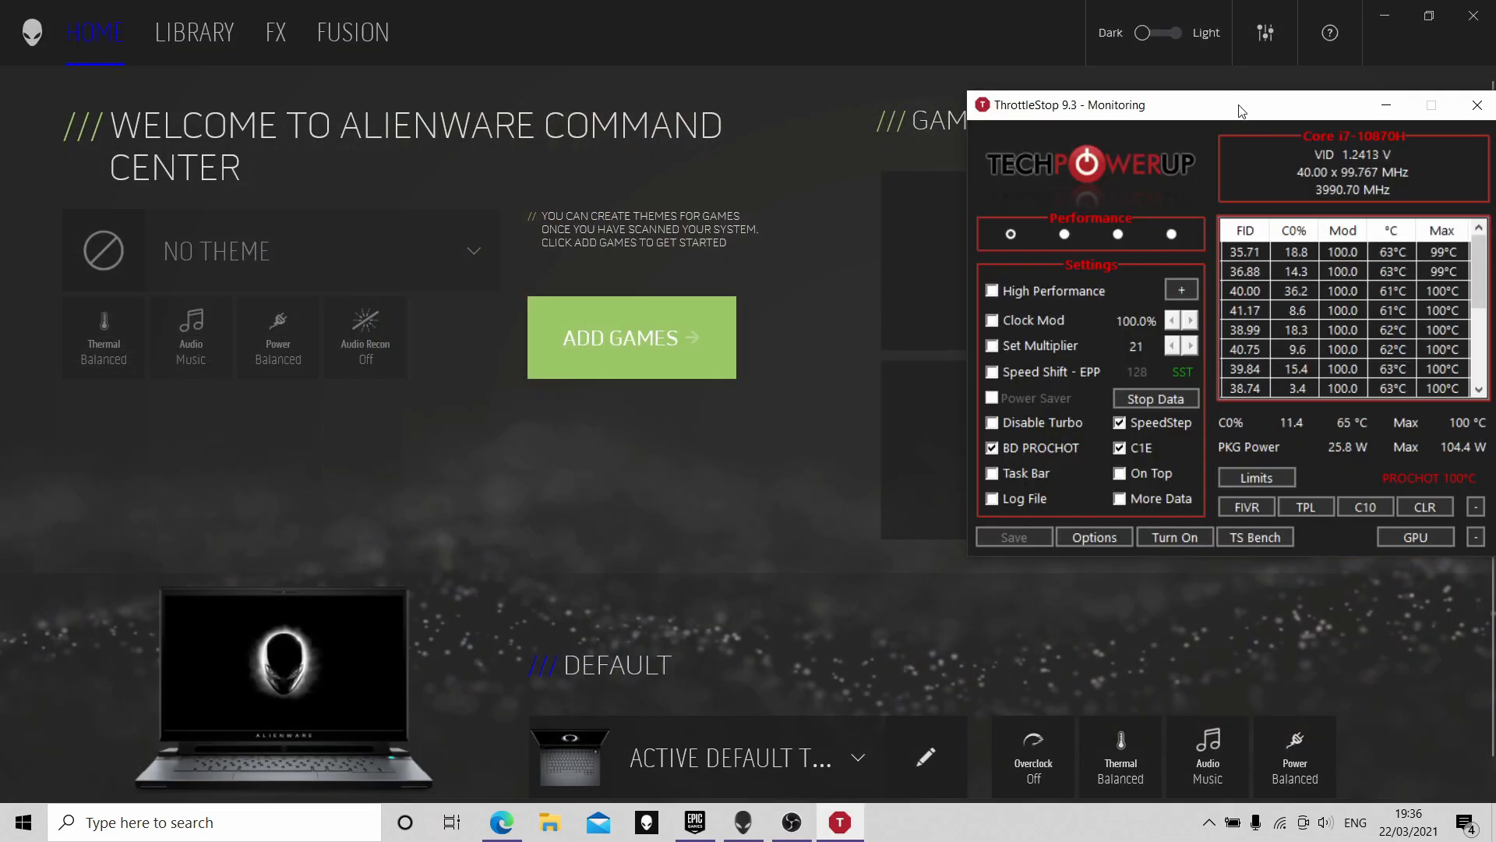
pyautogui.moveTo(1241, 110); pyautogui.dragTo(1043, 173)
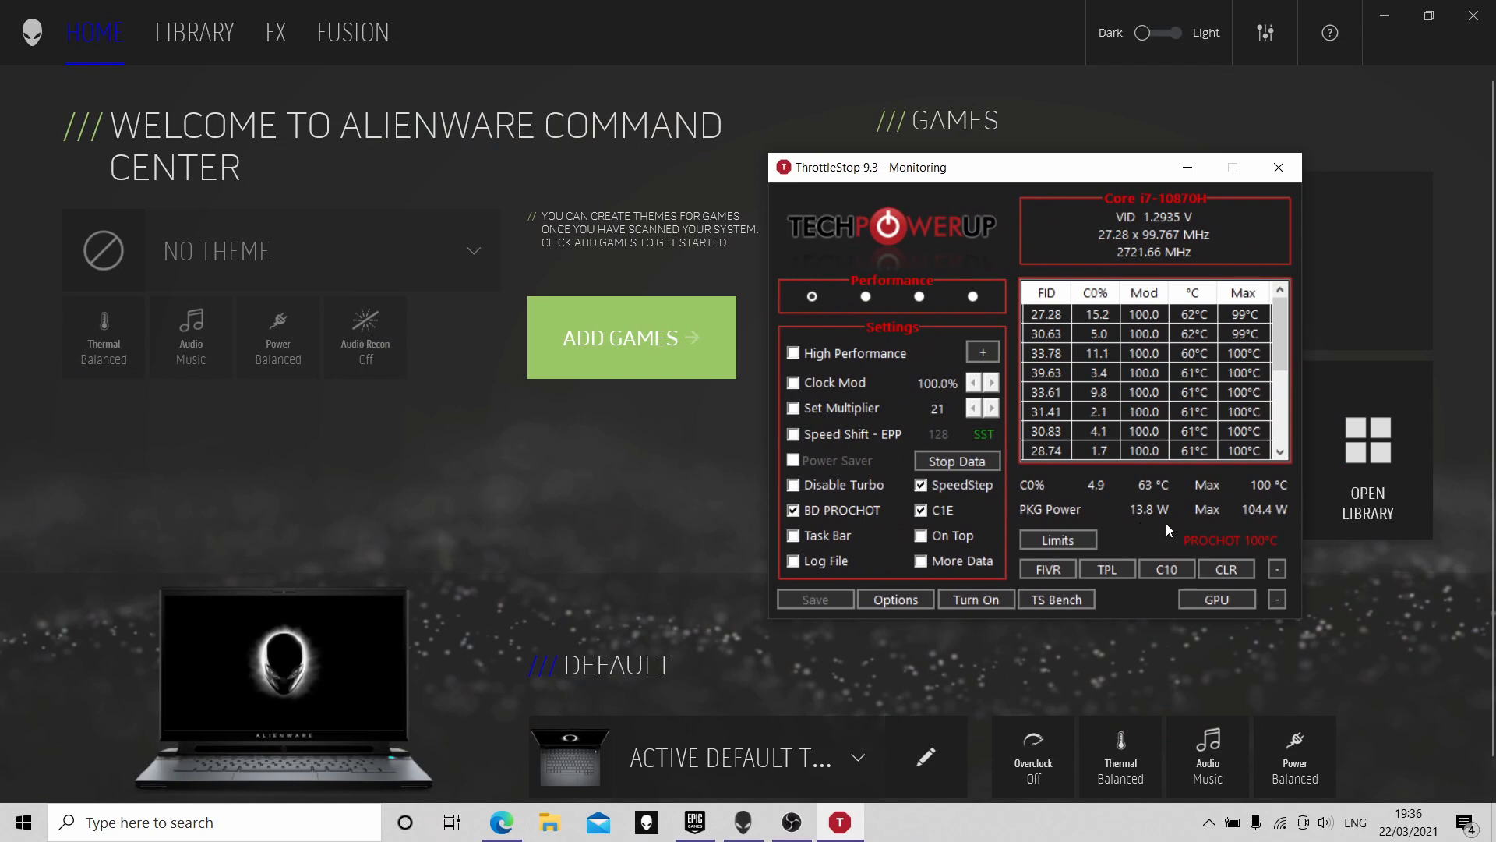
# Step: In the Game profile's FIVR controls, set the turbo ratio limits for one to four active cores to 48, 46, 44 and 42
pyautogui.click(1074, 574)
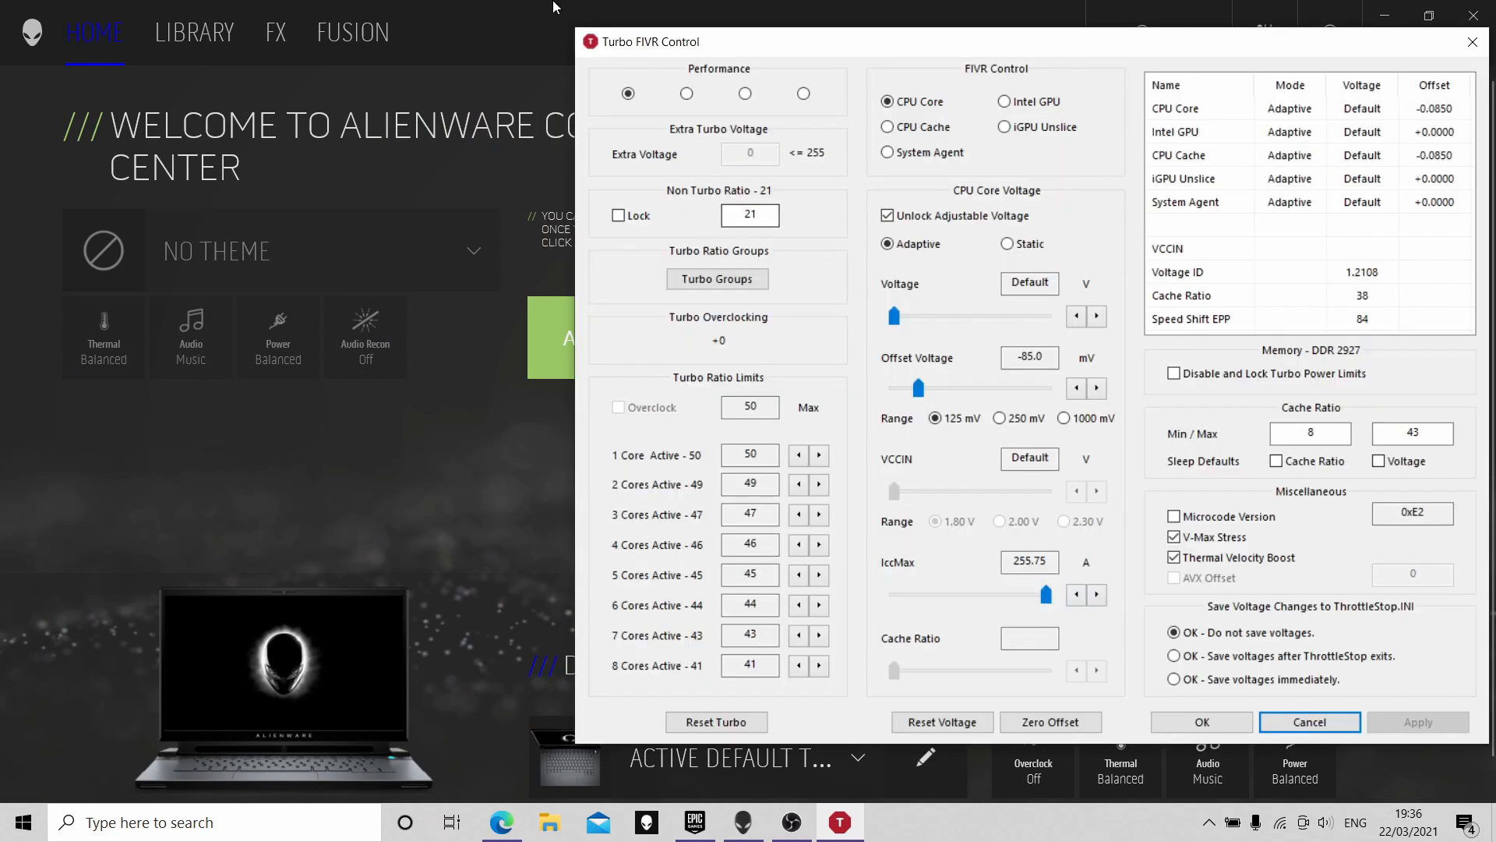
pyautogui.click(628, 93)
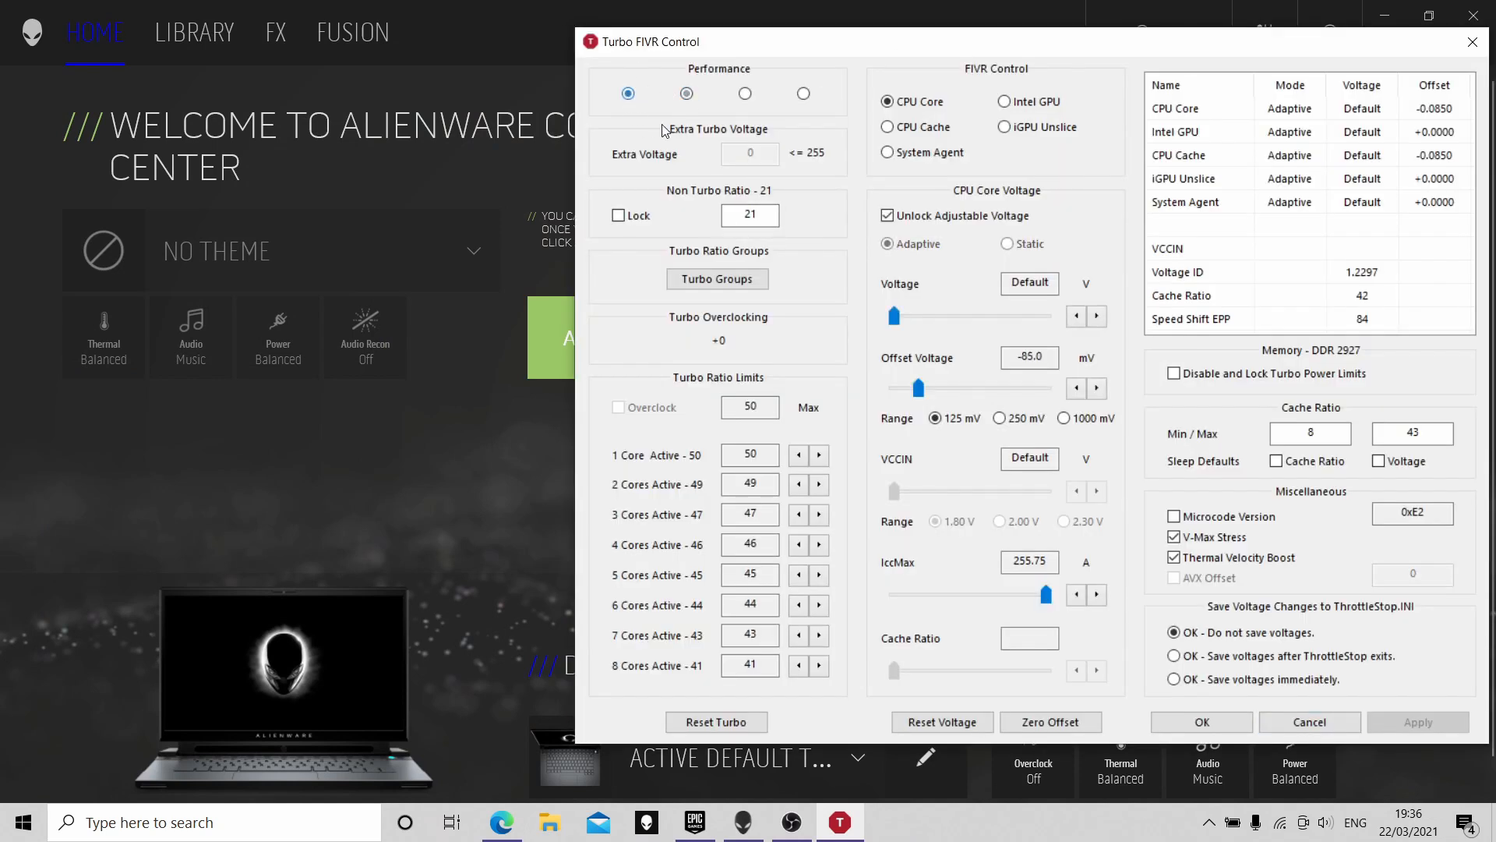
pyautogui.click(687, 94)
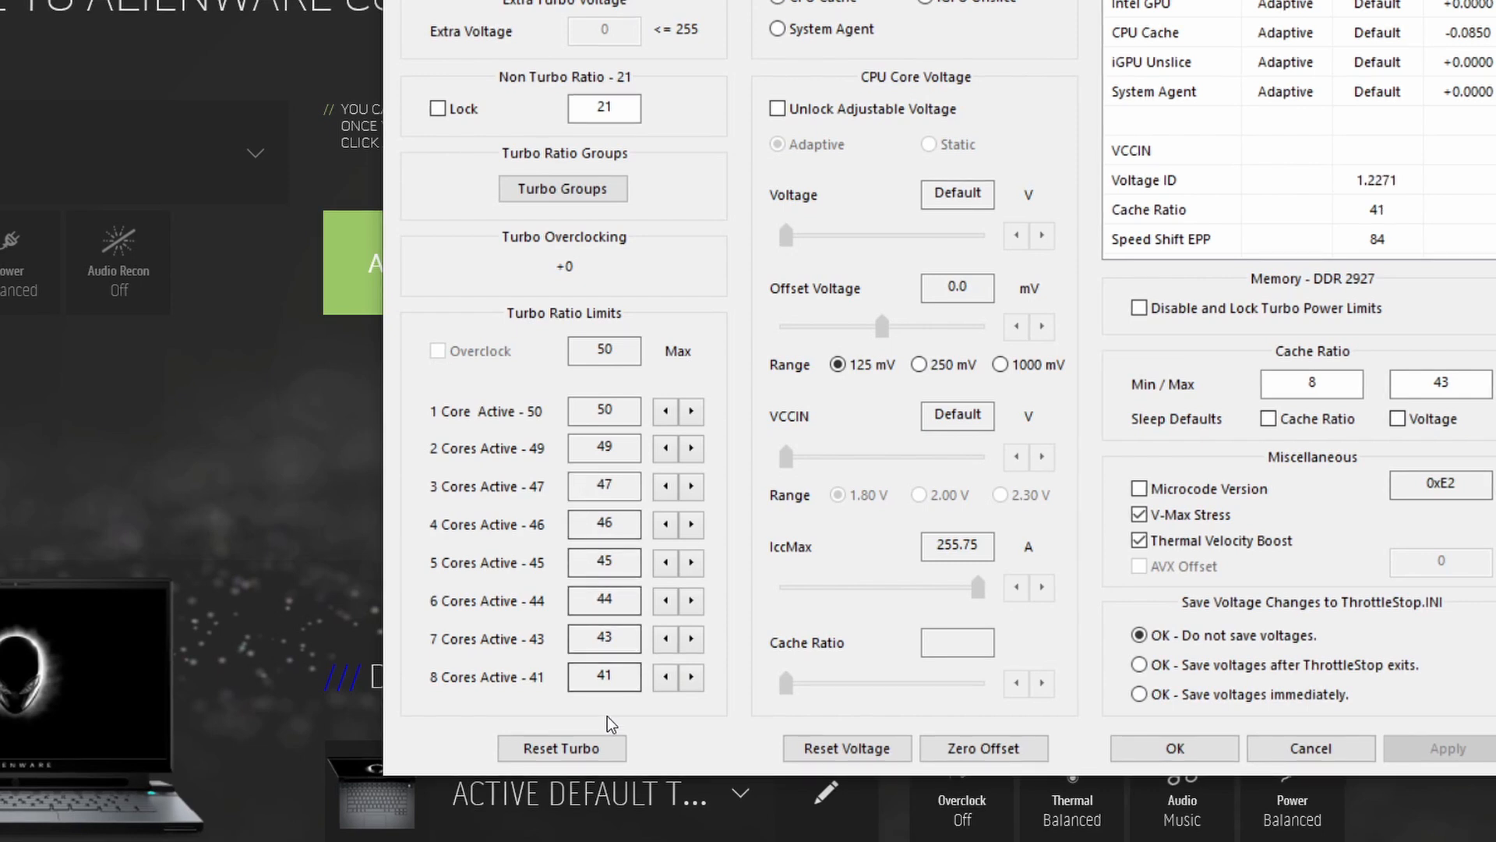
pyautogui.doubleClick(667, 410)
pyautogui.doubleClick(666, 448)
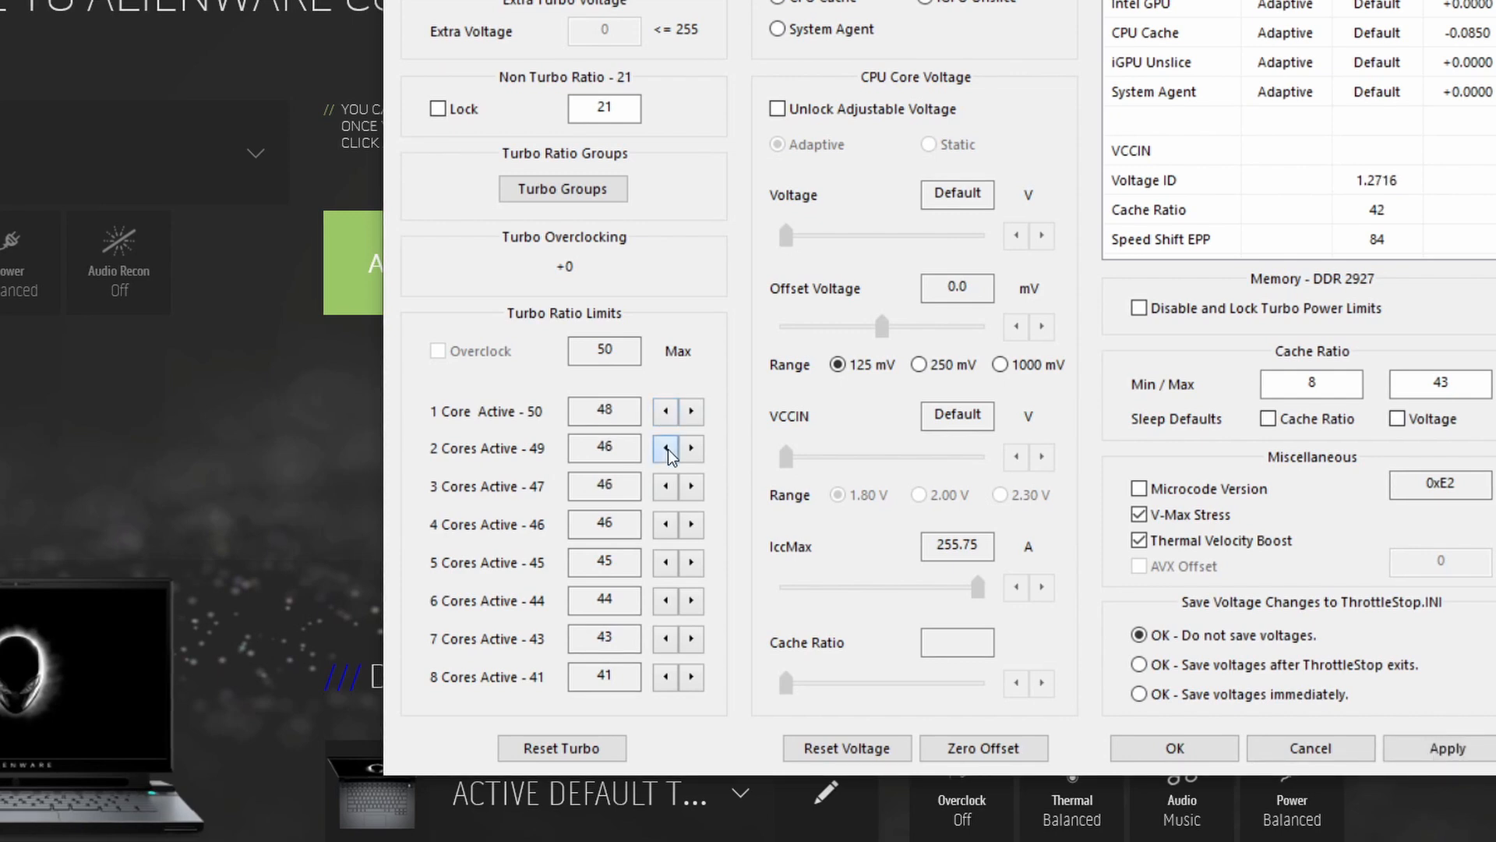
pyautogui.doubleClick(666, 485)
pyautogui.doubleClick(666, 524)
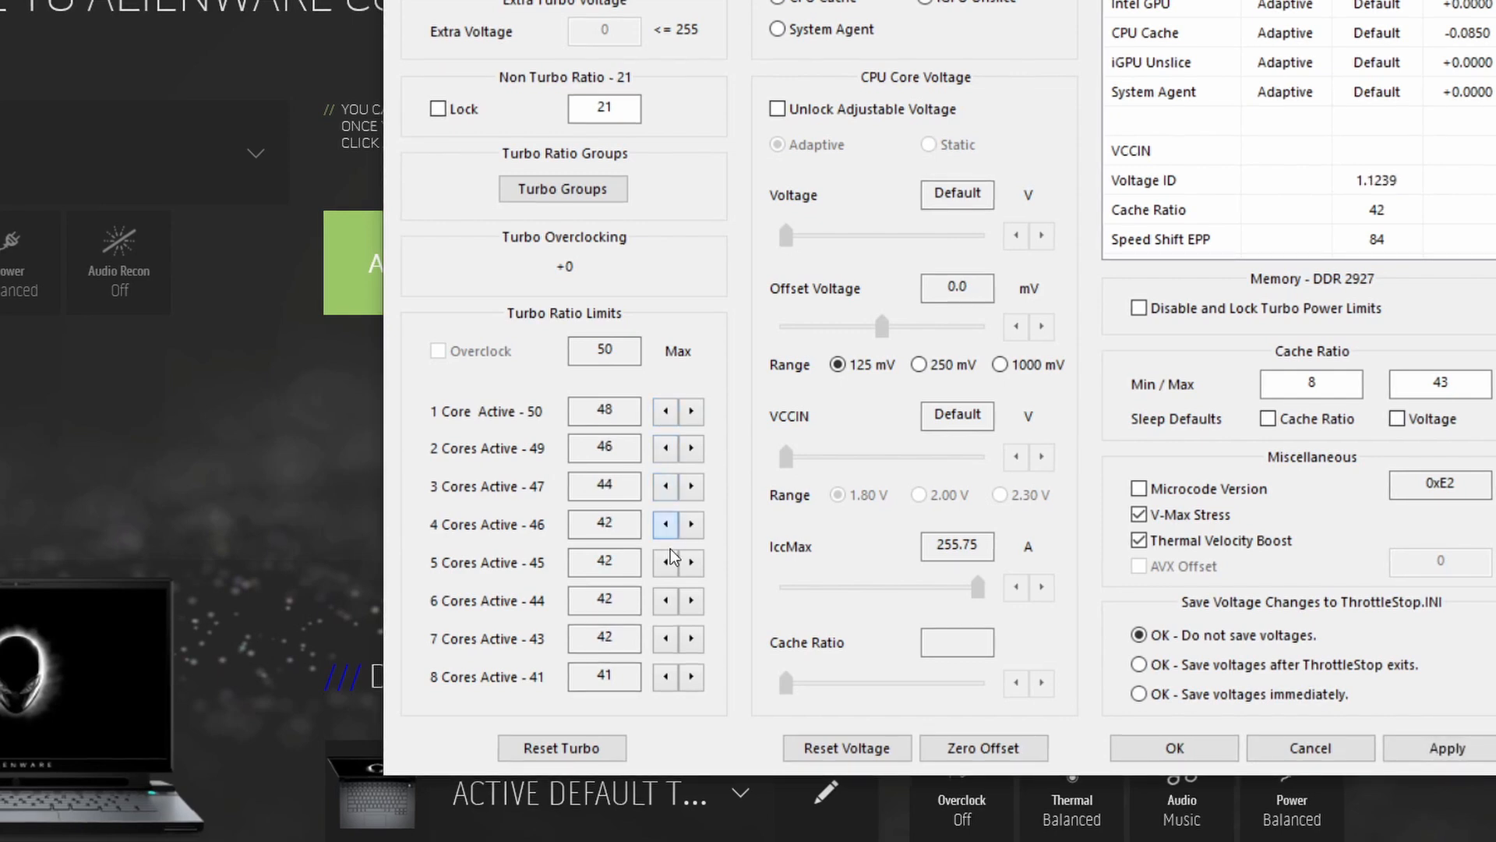
# Step: Set the Game profile's turbo ratio limits for five to eight active cores to 40, 38, 36 and 35, and accept the settings
pyautogui.doubleClick(666, 562)
pyautogui.click(667, 600)
pyautogui.click(666, 600)
pyautogui.doubleClick(666, 638)
pyautogui.click(666, 677)
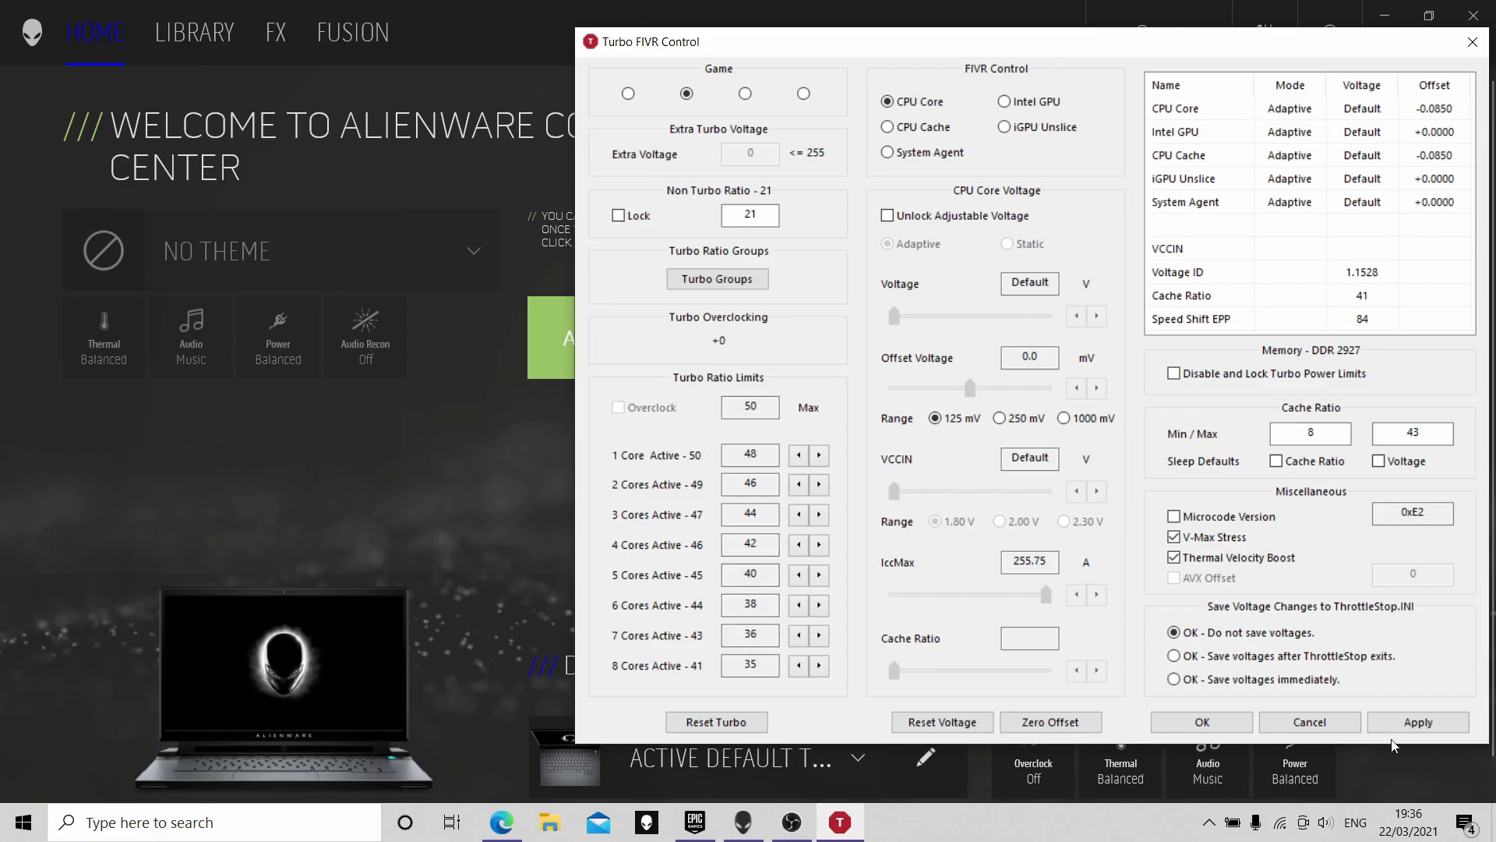
pyautogui.click(1441, 755)
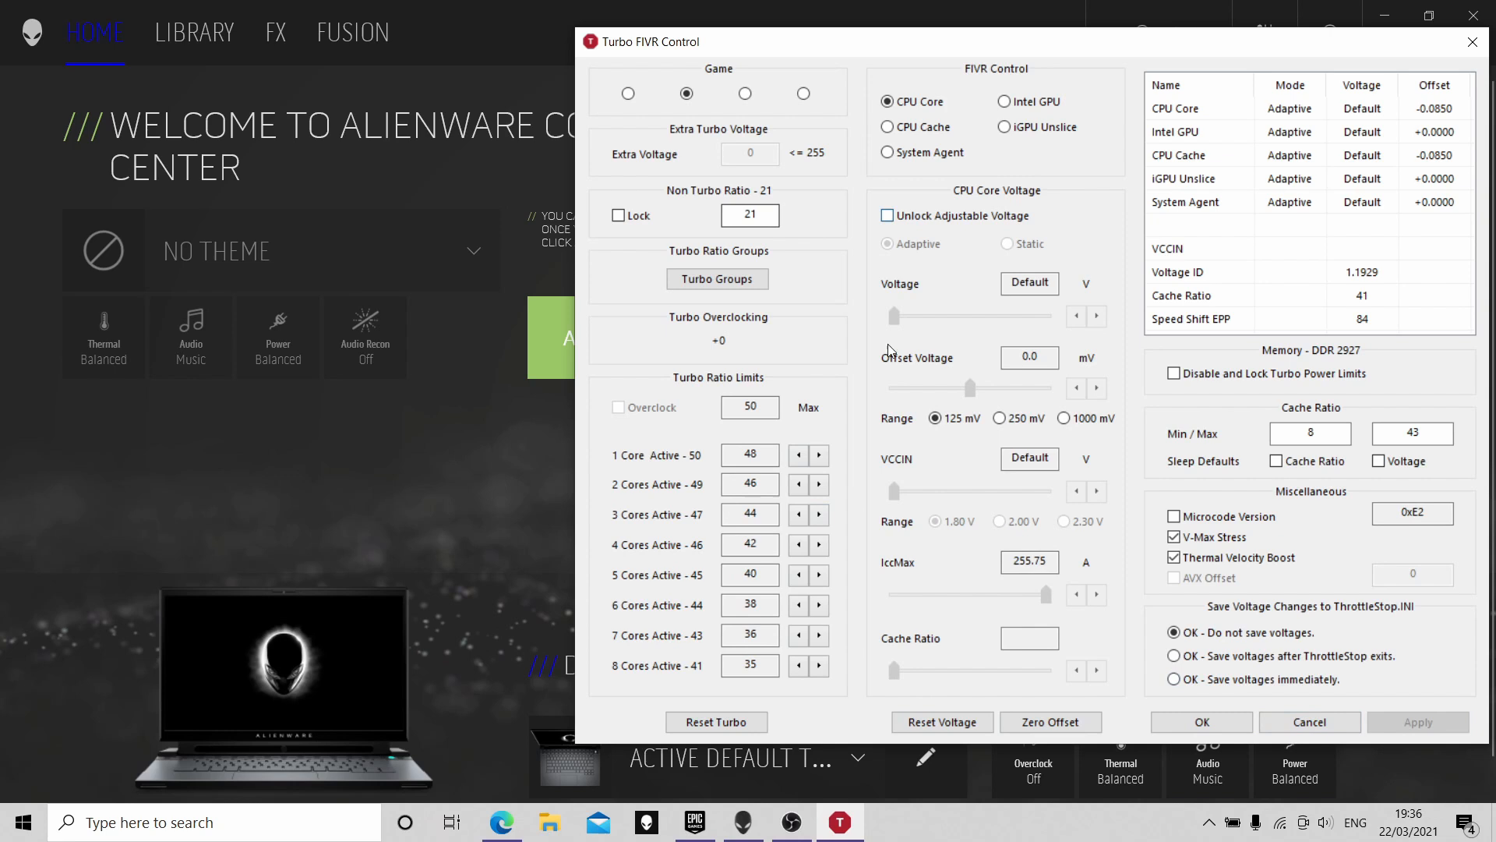
pyautogui.click(1209, 726)
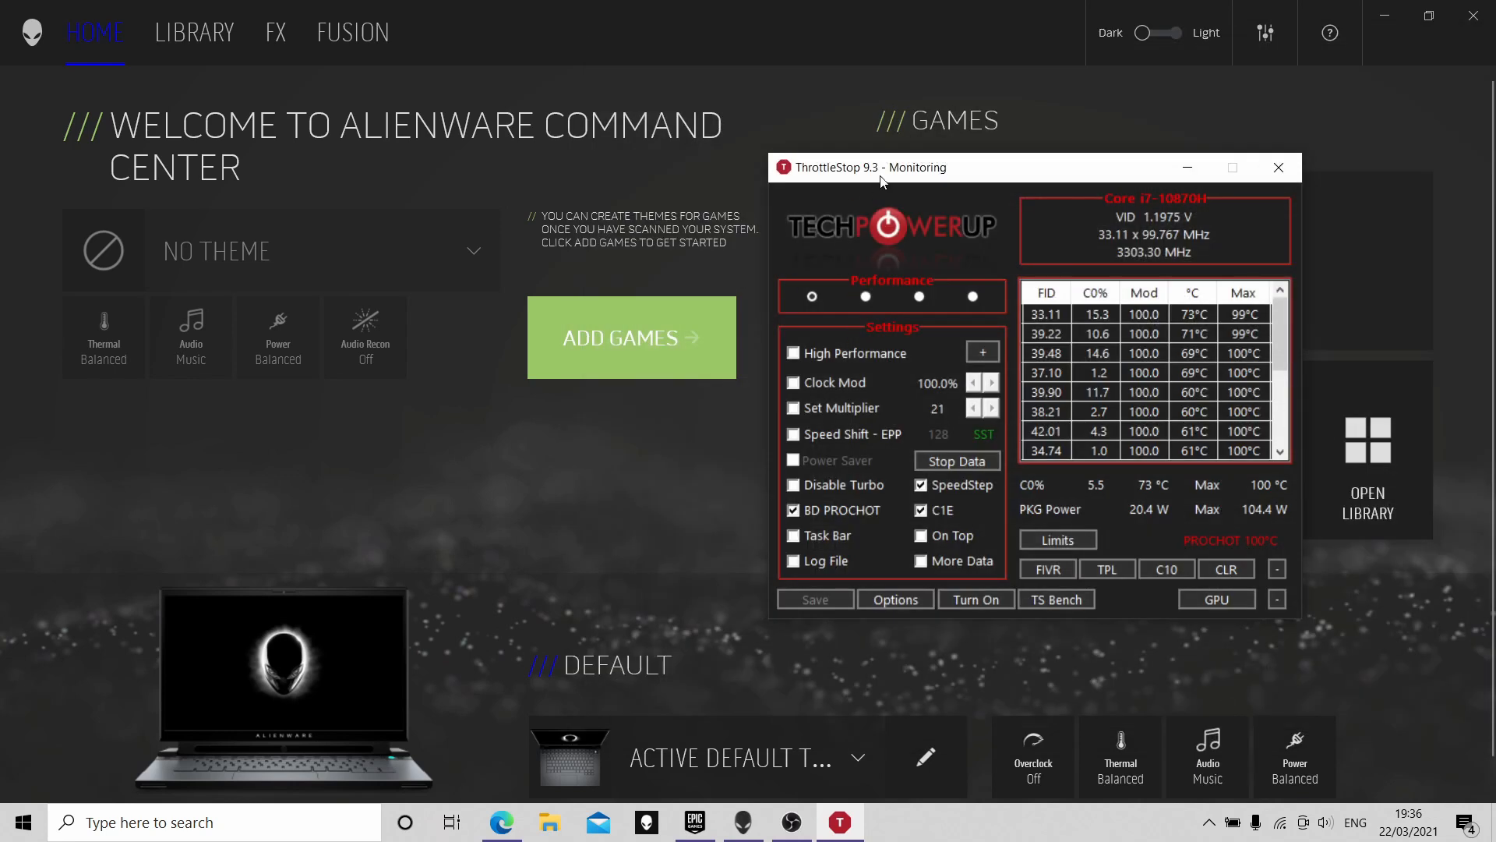
# Step: Activate ThrottleStop's Game profile and run TS Bench with 16 threads at the 120M and 960M sizes
pyautogui.moveTo(881, 179); pyautogui.dragTo(546, 144)
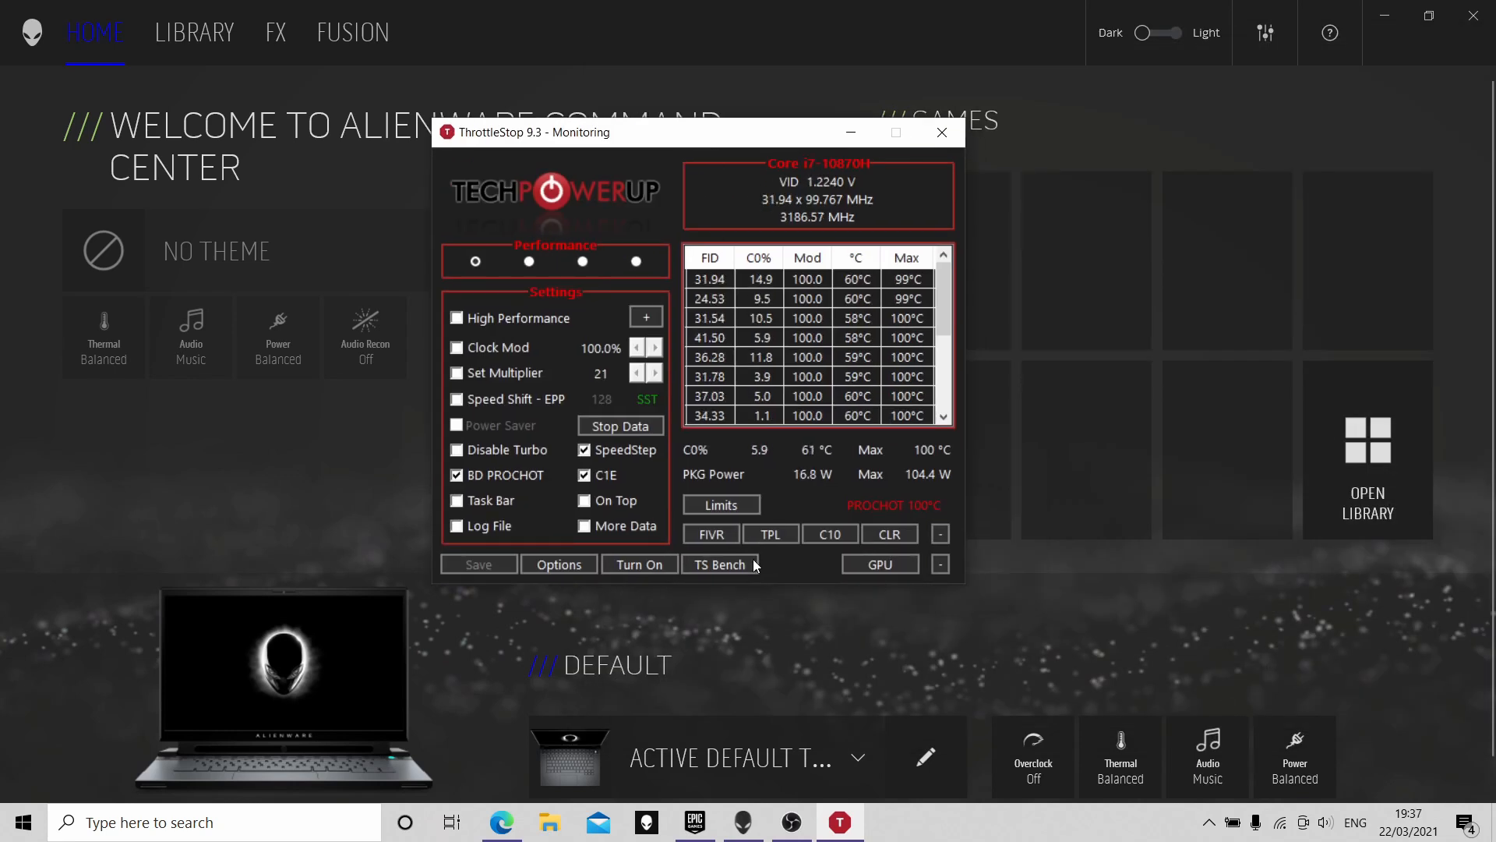
pyautogui.click(740, 567)
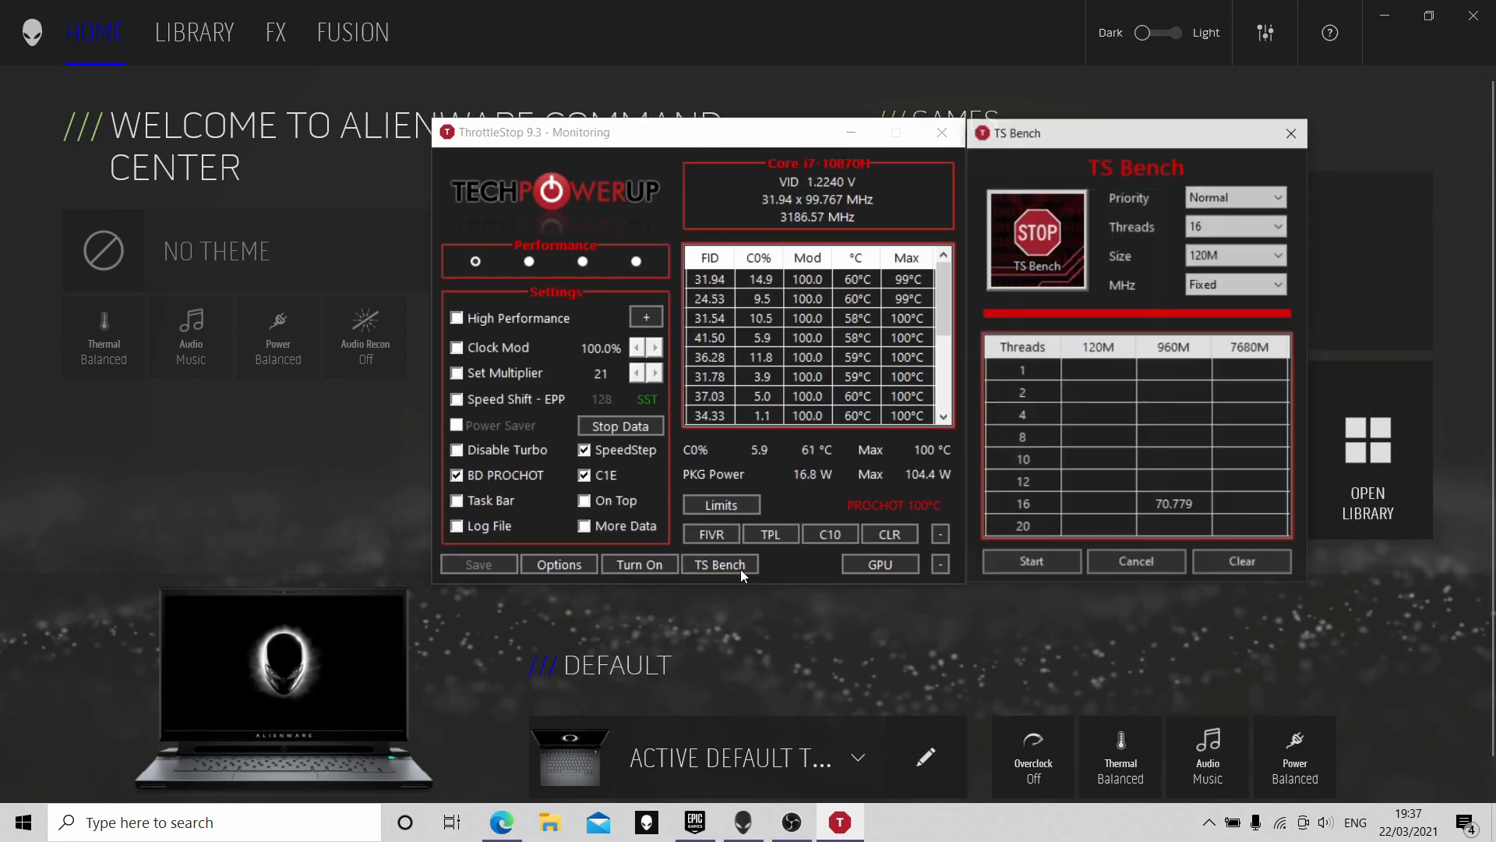
pyautogui.click(529, 272)
pyautogui.click(1032, 563)
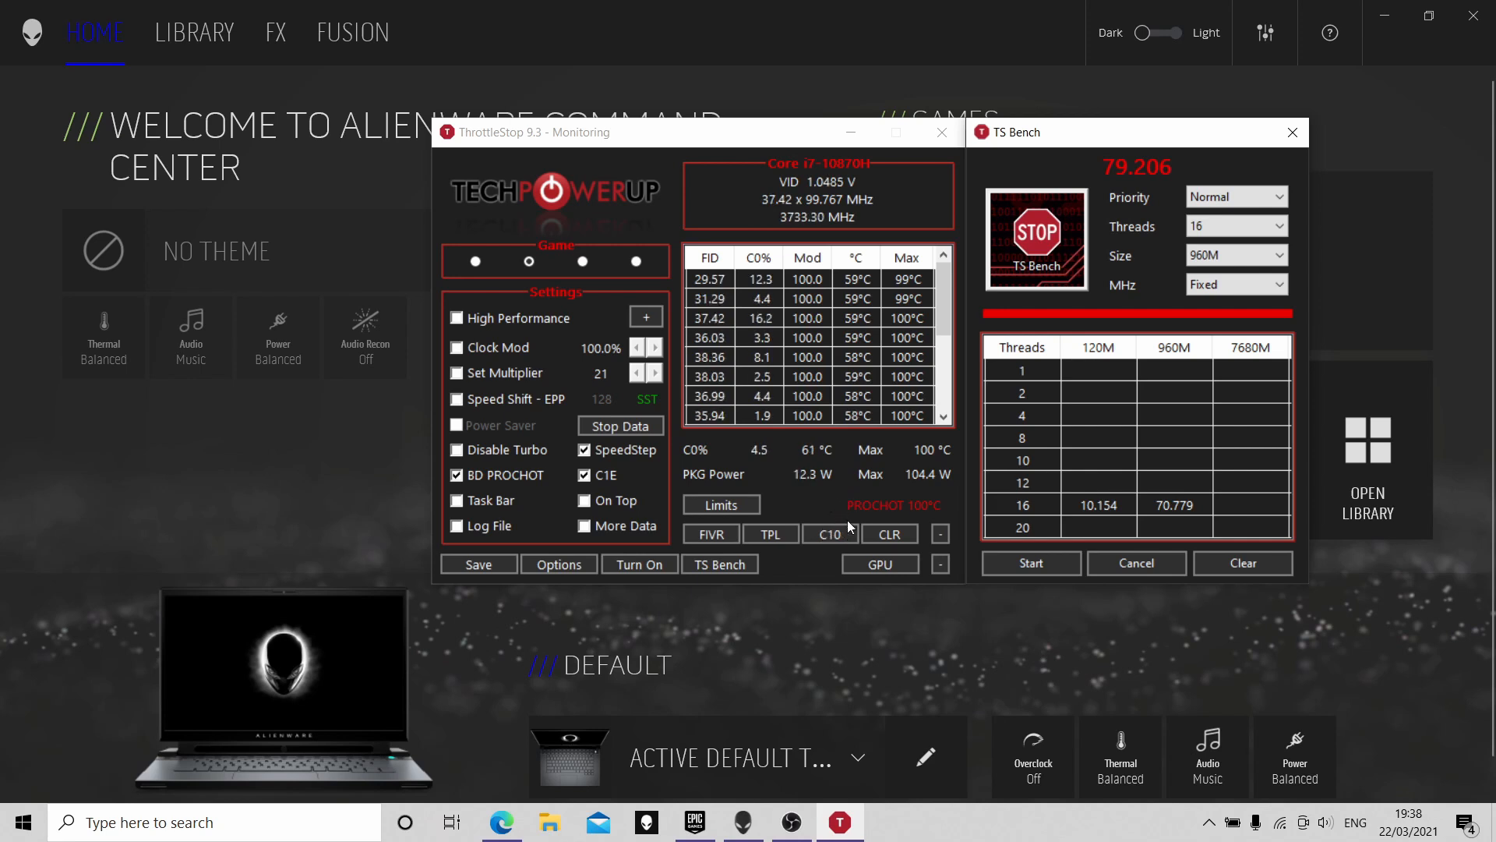
# Step: In the Internet profile's FIVR controls, set the turbo ratio limits to 45 for one active core and 41 for two
pyautogui.click(722, 534)
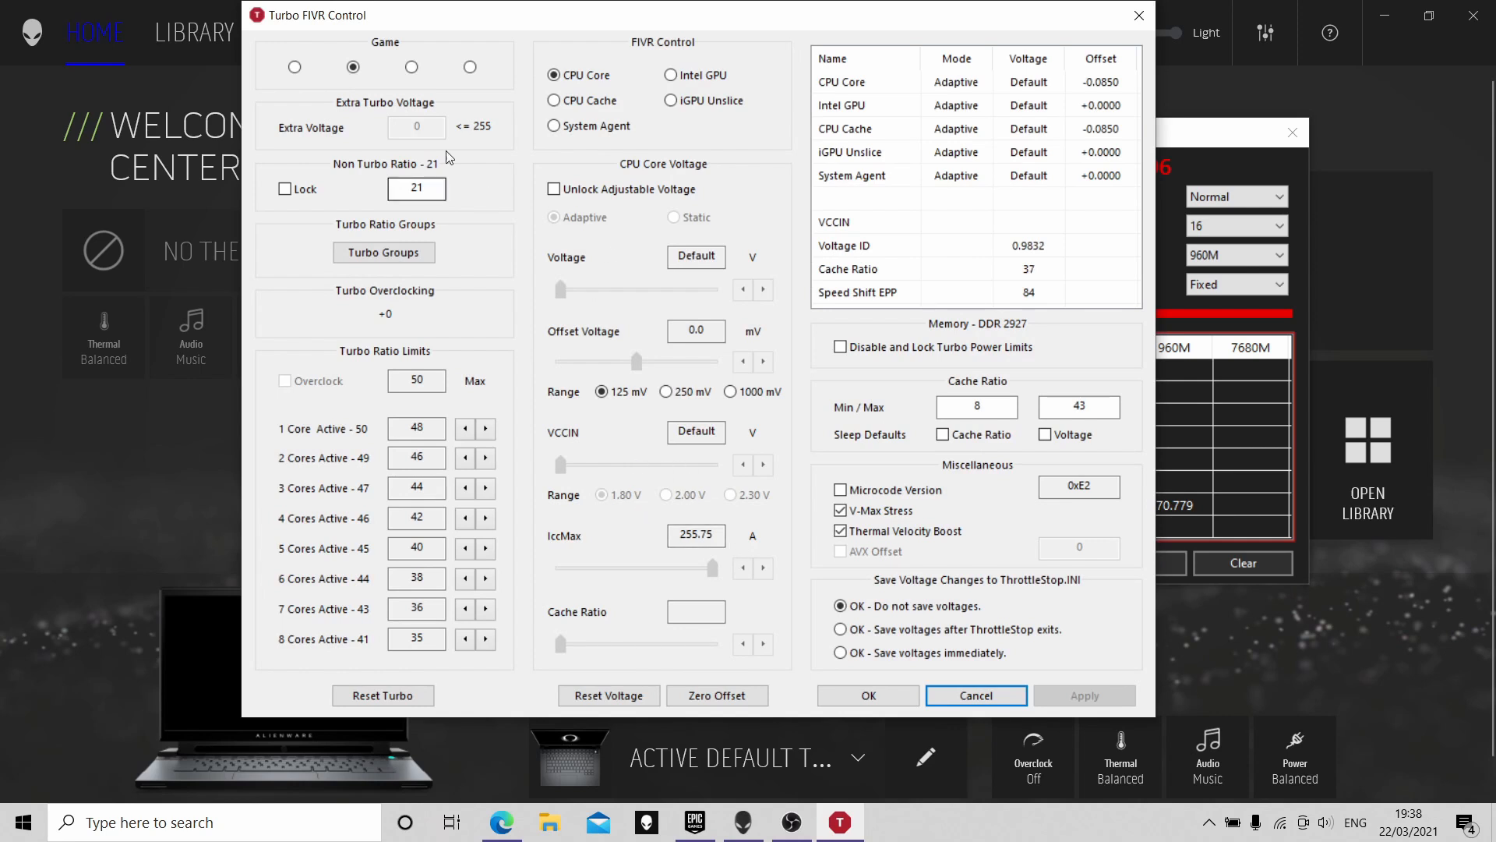
pyautogui.click(295, 66)
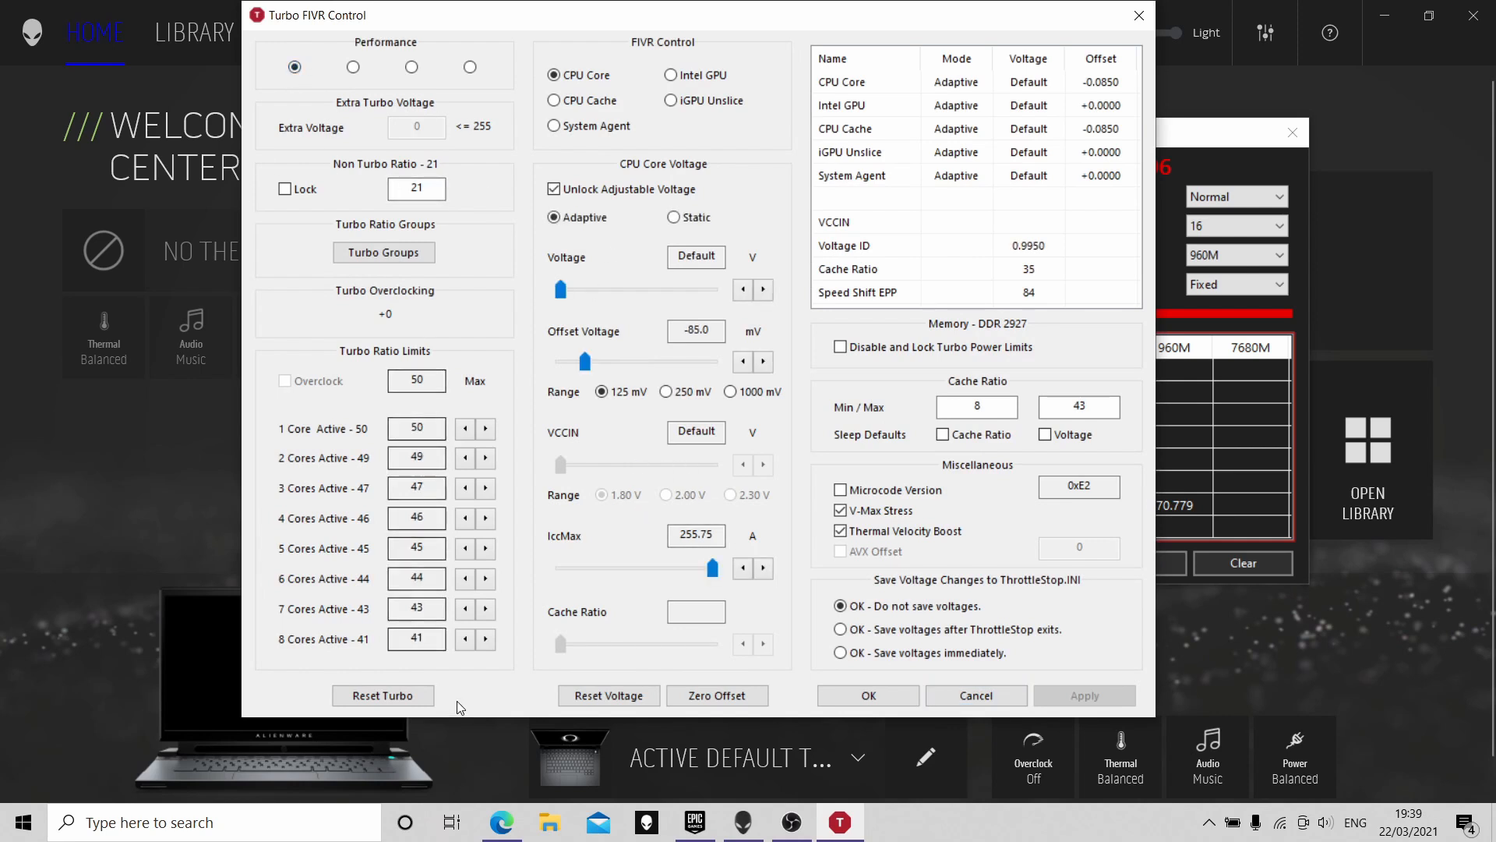
pyautogui.click(353, 66)
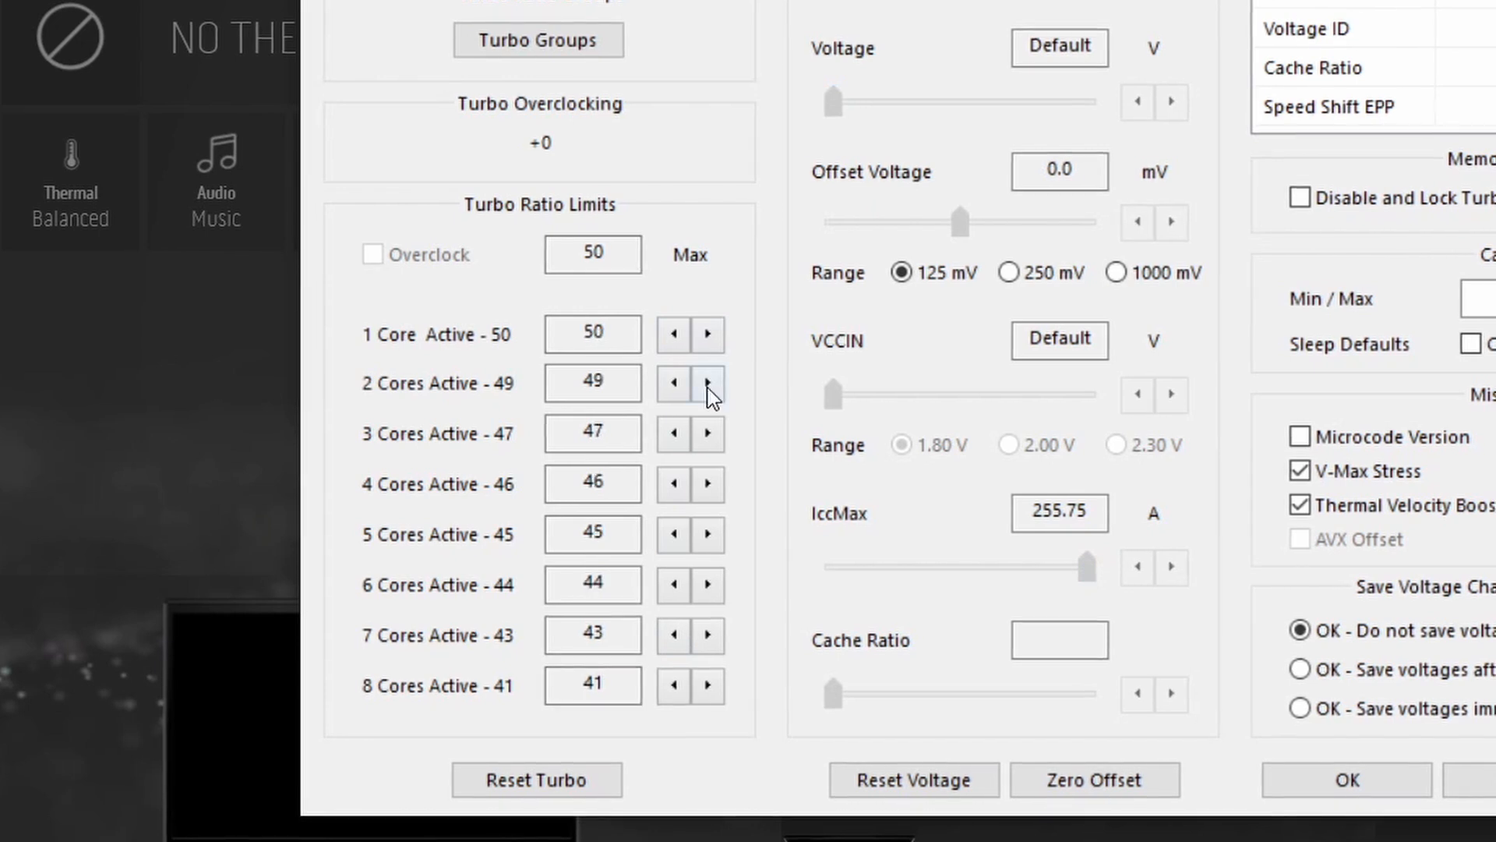
pyautogui.click(673, 339)
pyautogui.click(672, 337)
pyautogui.click(671, 337)
pyautogui.click(672, 336)
pyautogui.click(671, 336)
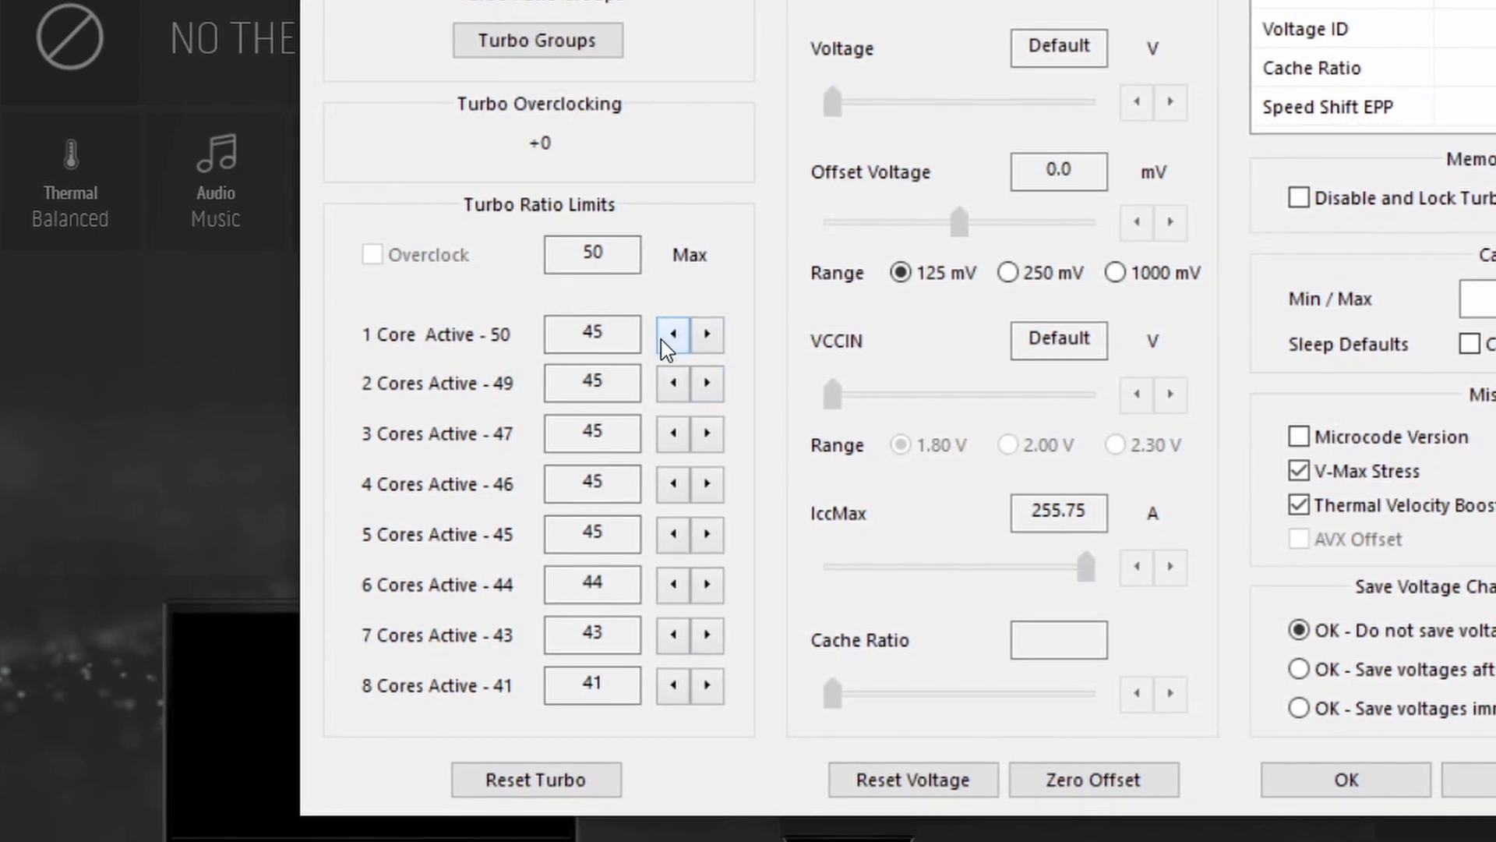
pyautogui.click(667, 384)
pyautogui.click(667, 384)
pyautogui.click(668, 384)
pyautogui.click(668, 383)
# Step: Set the Internet profile's turbo ratio limits to 37 for three active cores and 34 for four
pyautogui.click(671, 433)
pyautogui.click(672, 433)
pyautogui.click(672, 433)
pyautogui.click(672, 434)
pyautogui.click(672, 484)
pyautogui.click(672, 484)
pyautogui.click(672, 484)
# Step: Set the Internet profile's turbo ratio limits for five to eight active cores to 32, 31, 30 and 28
pyautogui.click(672, 534)
pyautogui.click(672, 533)
pyautogui.click(672, 584)
pyautogui.click(672, 635)
pyautogui.click(673, 683)
pyautogui.click(673, 683)
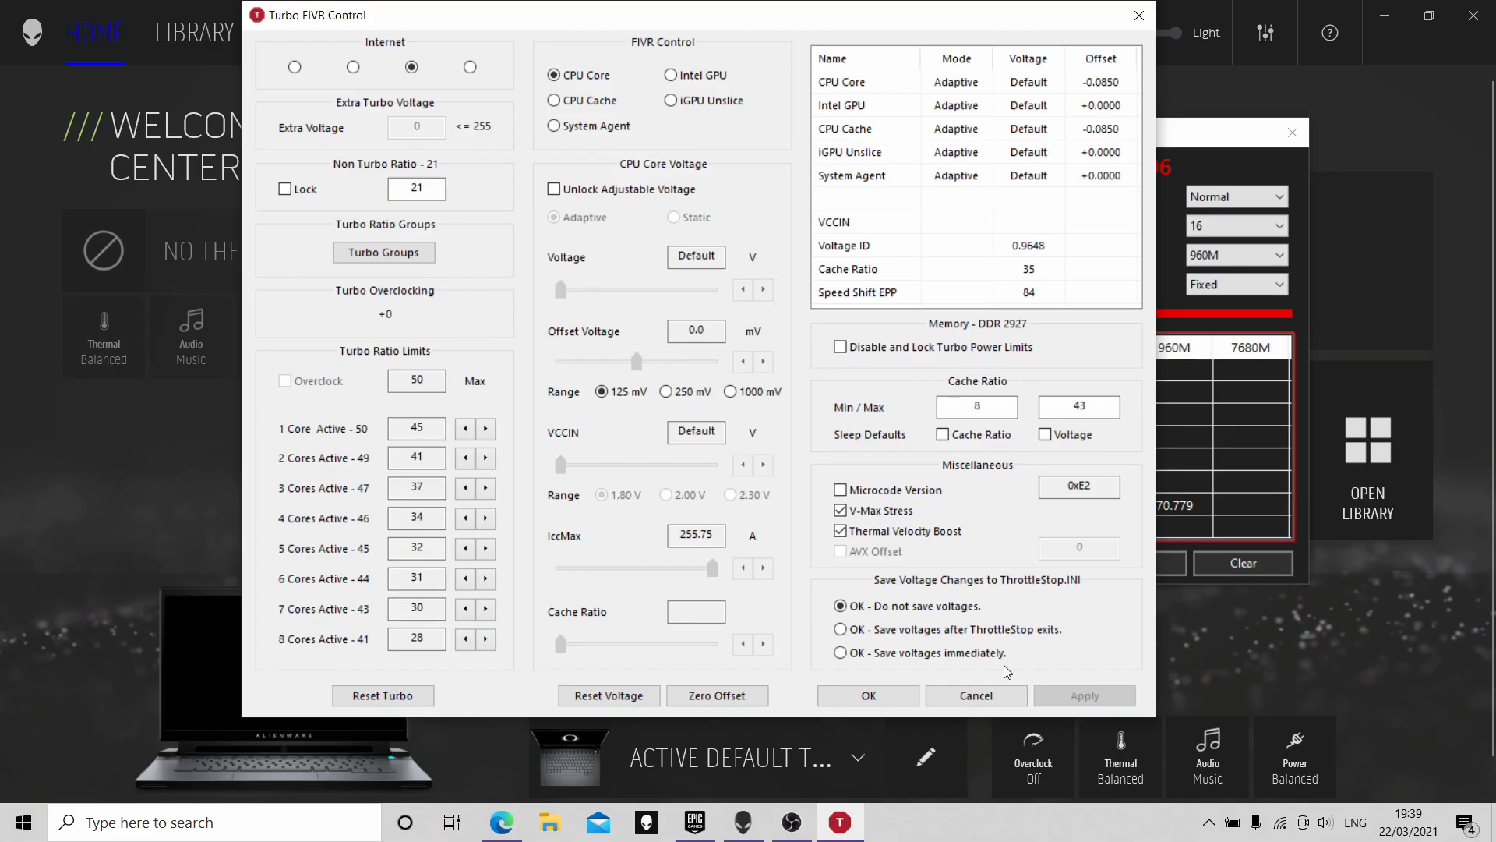
# Step: Set all eight of the Battery profile's turbo ratio limits to 22 and accept the FIVR settings
pyautogui.click(470, 68)
pyautogui.click(466, 428)
pyautogui.click(465, 428)
pyautogui.click(465, 428)
pyautogui.click(465, 428)
pyautogui.click(466, 428)
pyautogui.click(465, 428)
pyautogui.click(466, 428)
pyautogui.click(465, 428)
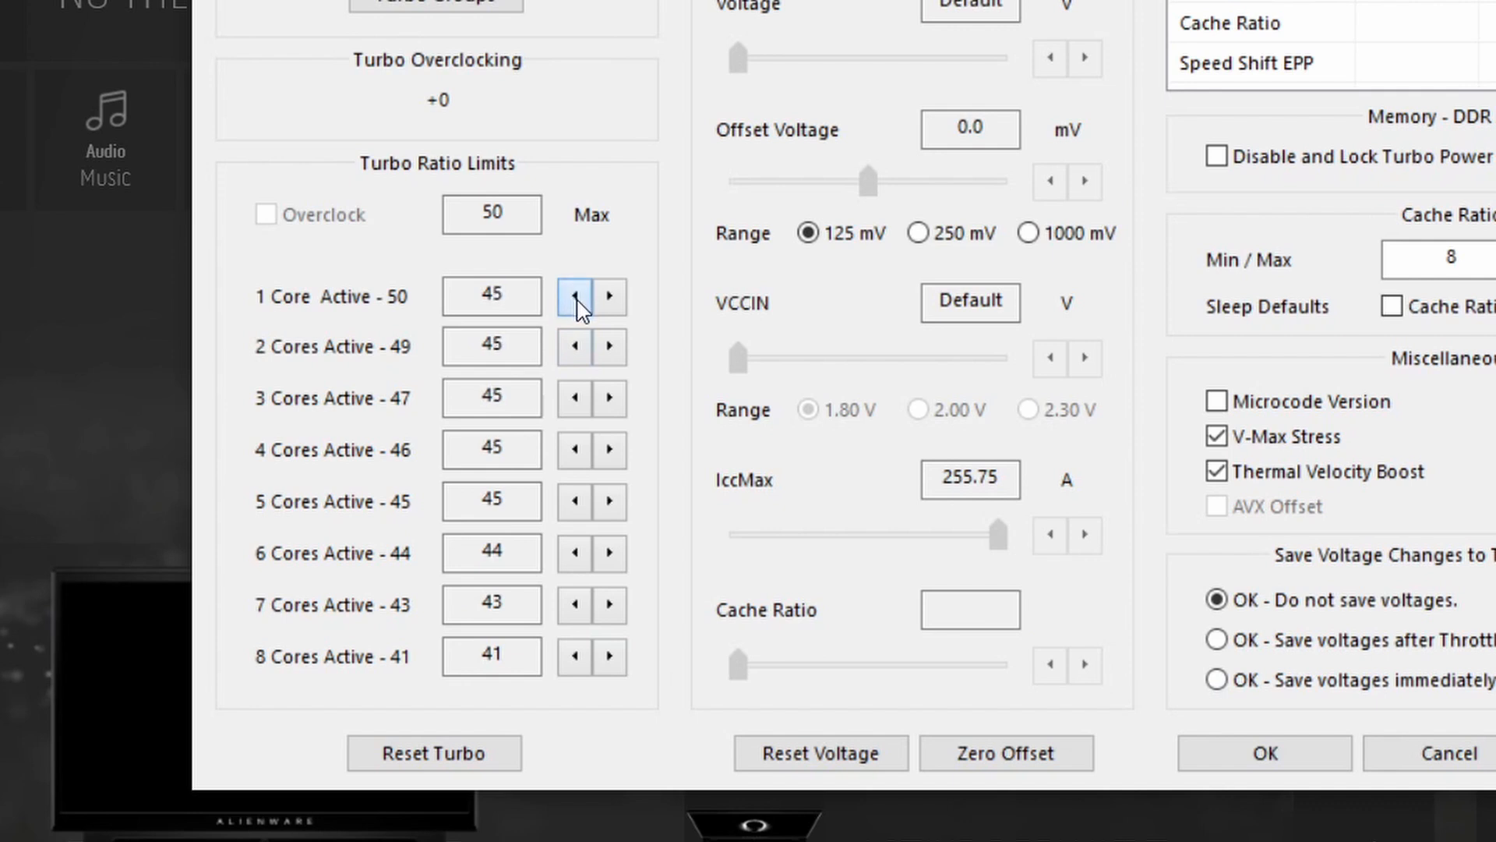
pyautogui.doubleClick(580, 302)
pyautogui.tripleClick(581, 302)
pyautogui.doubleClick(582, 303)
pyautogui.tripleClick(584, 304)
pyautogui.doubleClick(585, 302)
pyautogui.tripleClick(585, 303)
pyautogui.click(586, 302)
pyautogui.click(586, 304)
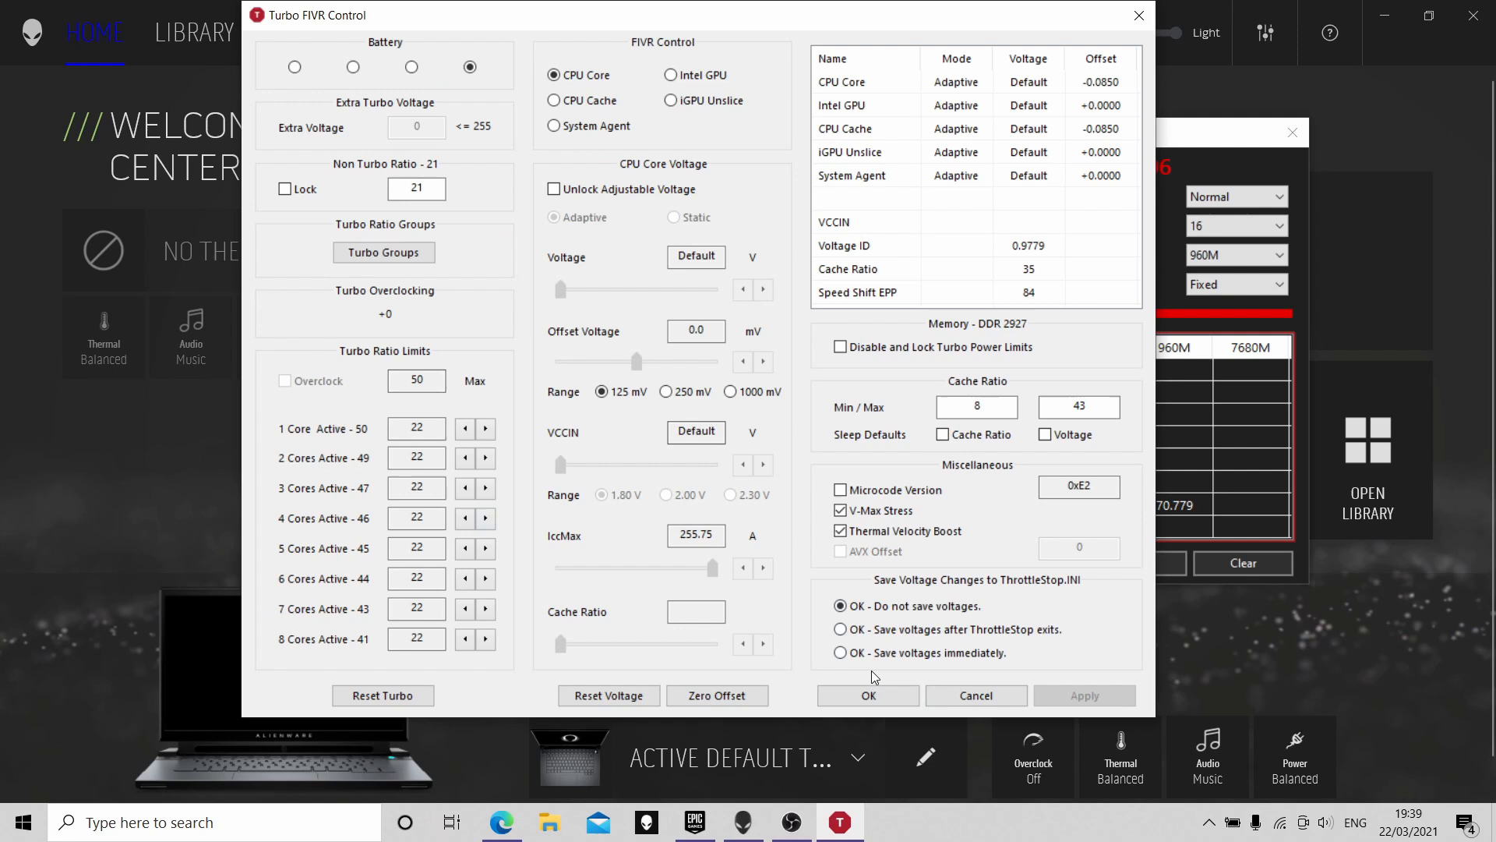
pyautogui.click(873, 690)
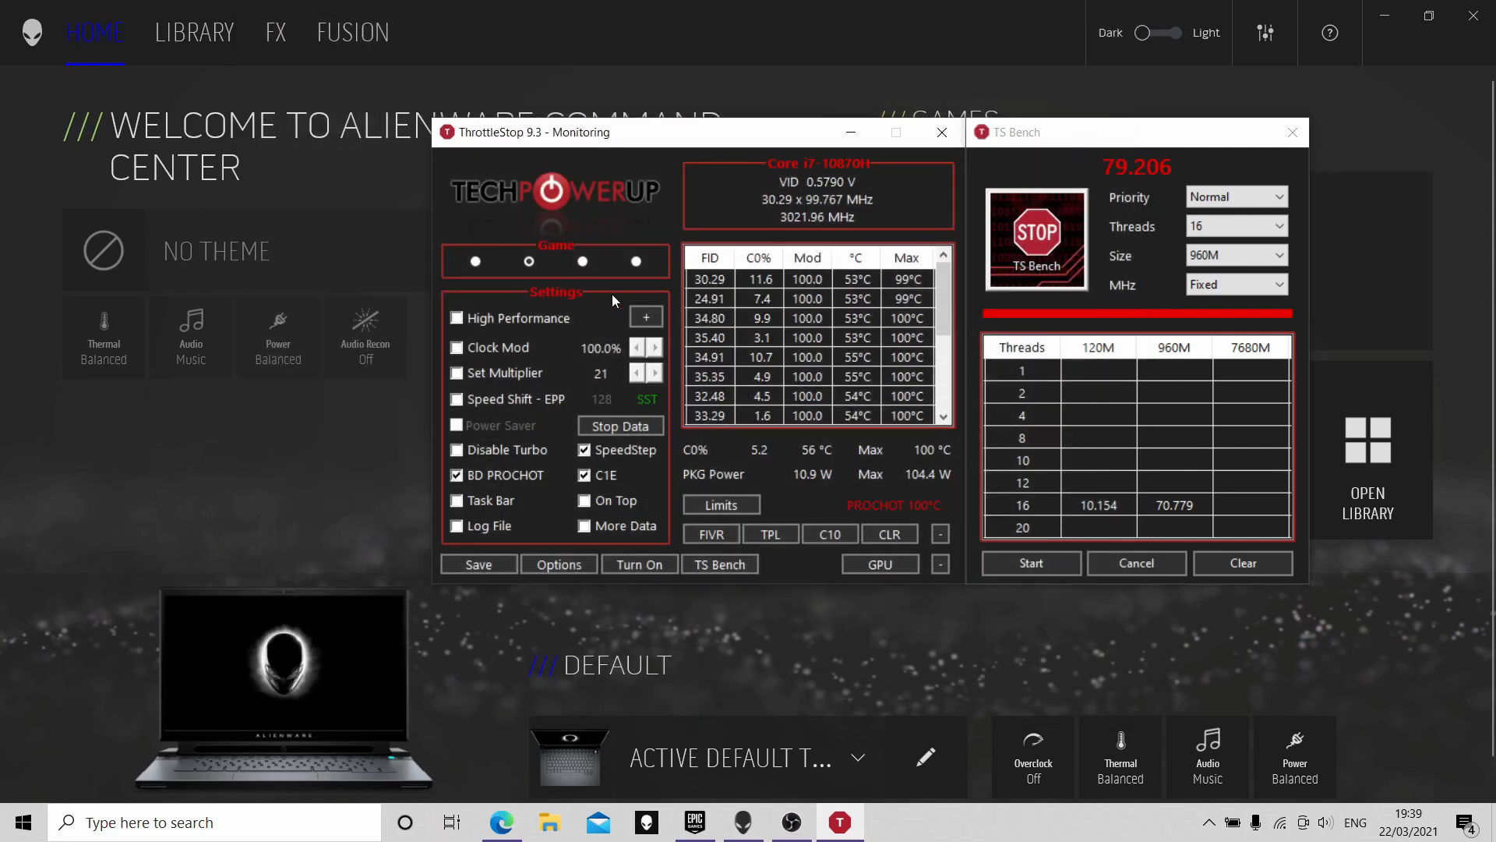
# Step: Activate the Battery profile, start a 16-thread, 960M TS Bench run and open Task Manager to monitor the CPU
pyautogui.click(635, 262)
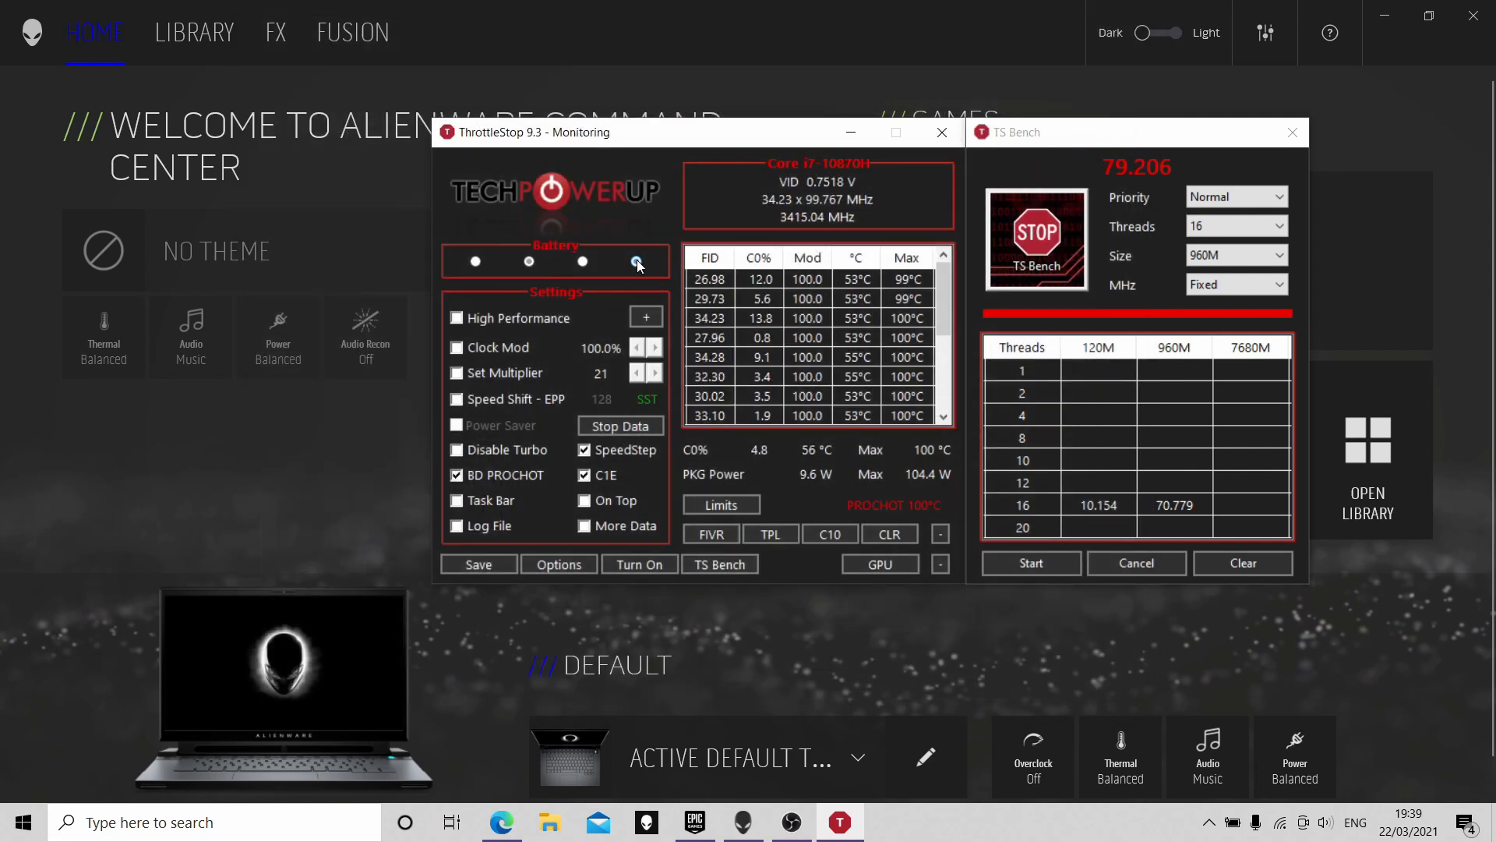
pyautogui.click(1049, 561)
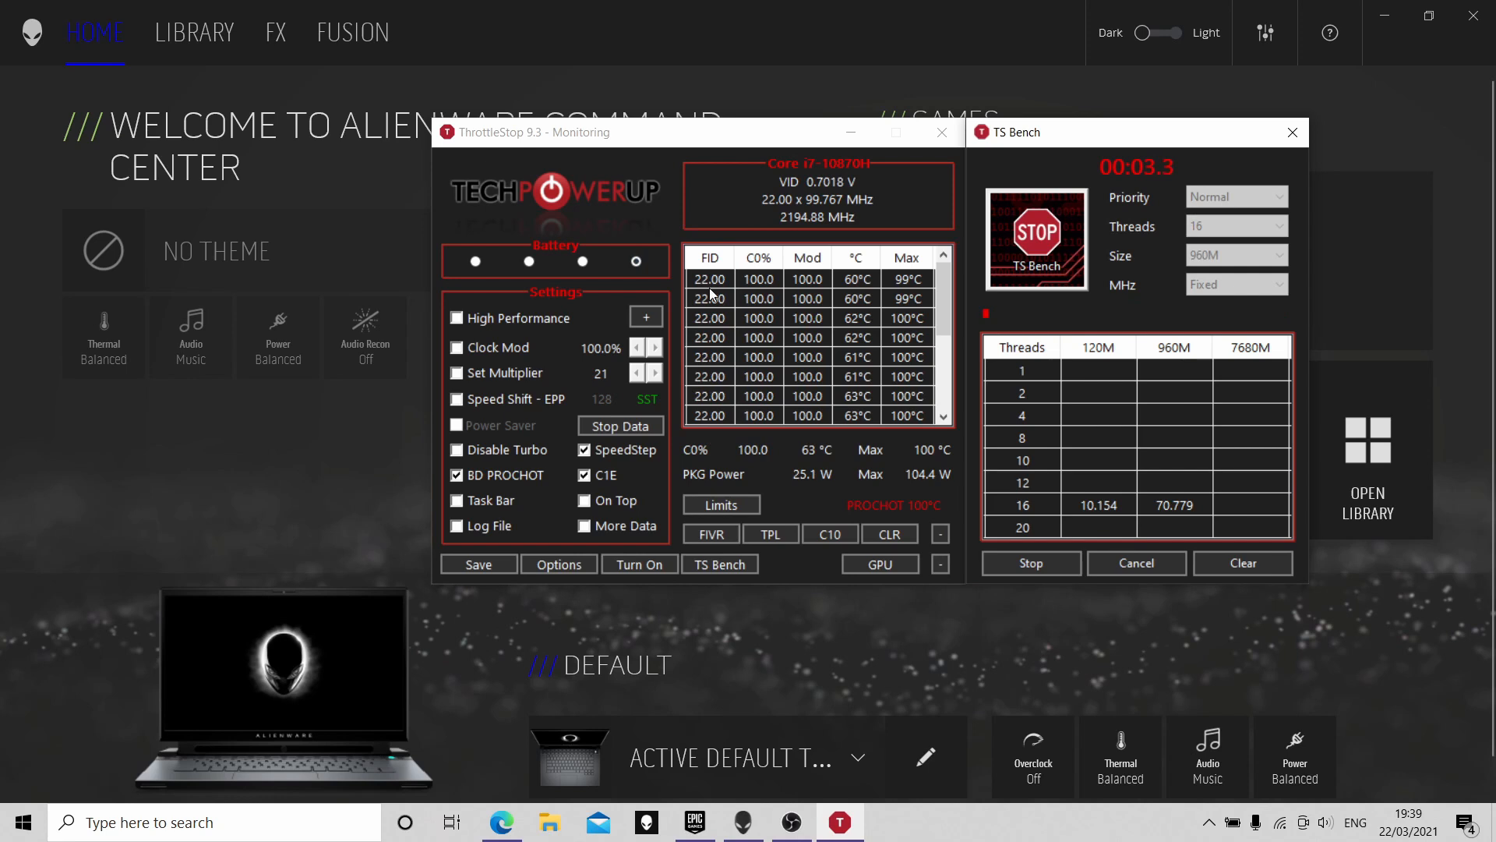
pyautogui.rightClick(994, 812)
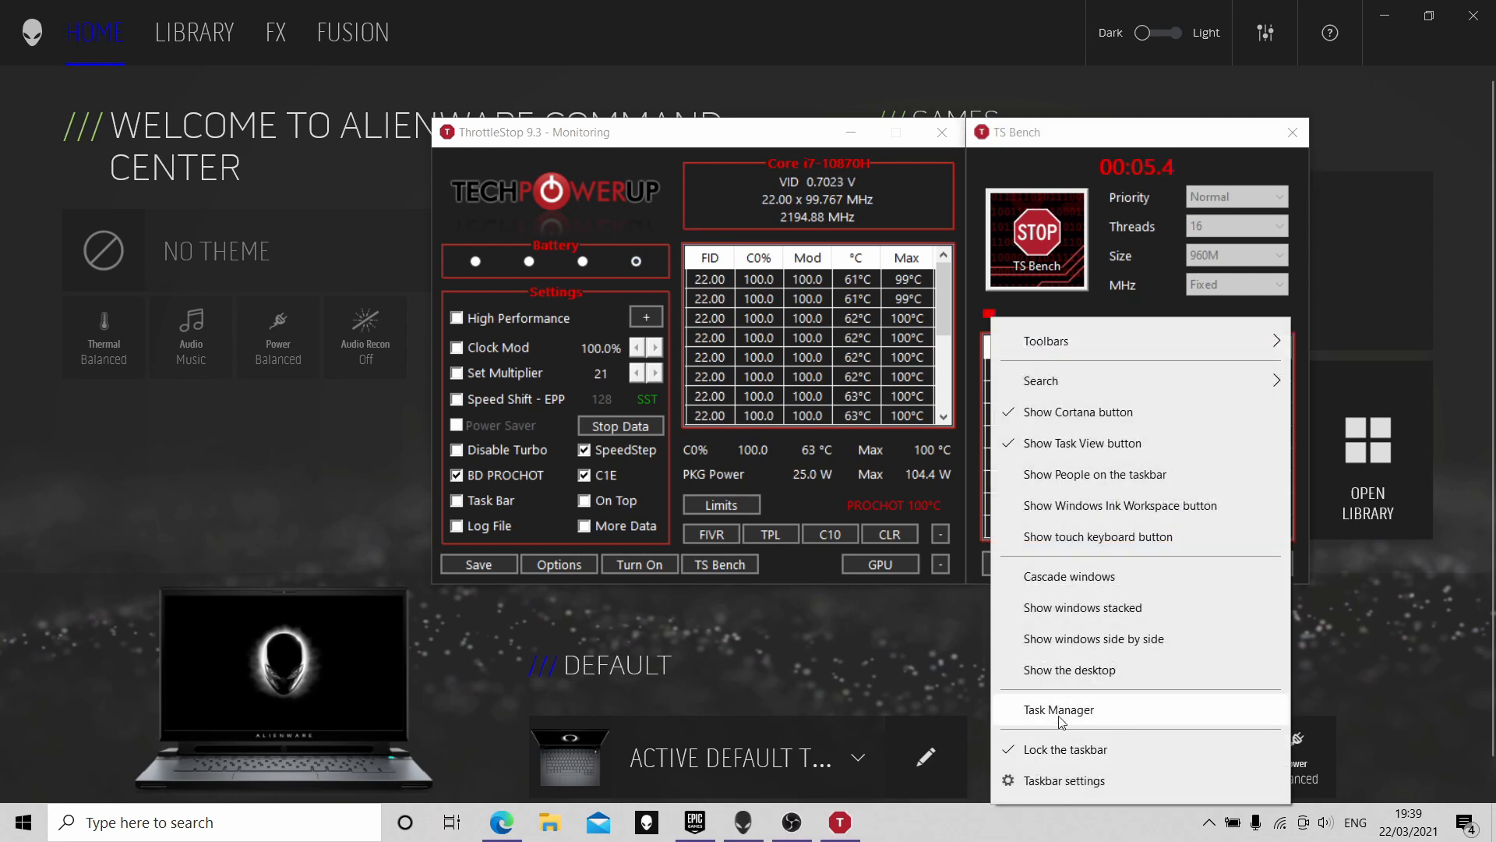
pyautogui.click(1037, 705)
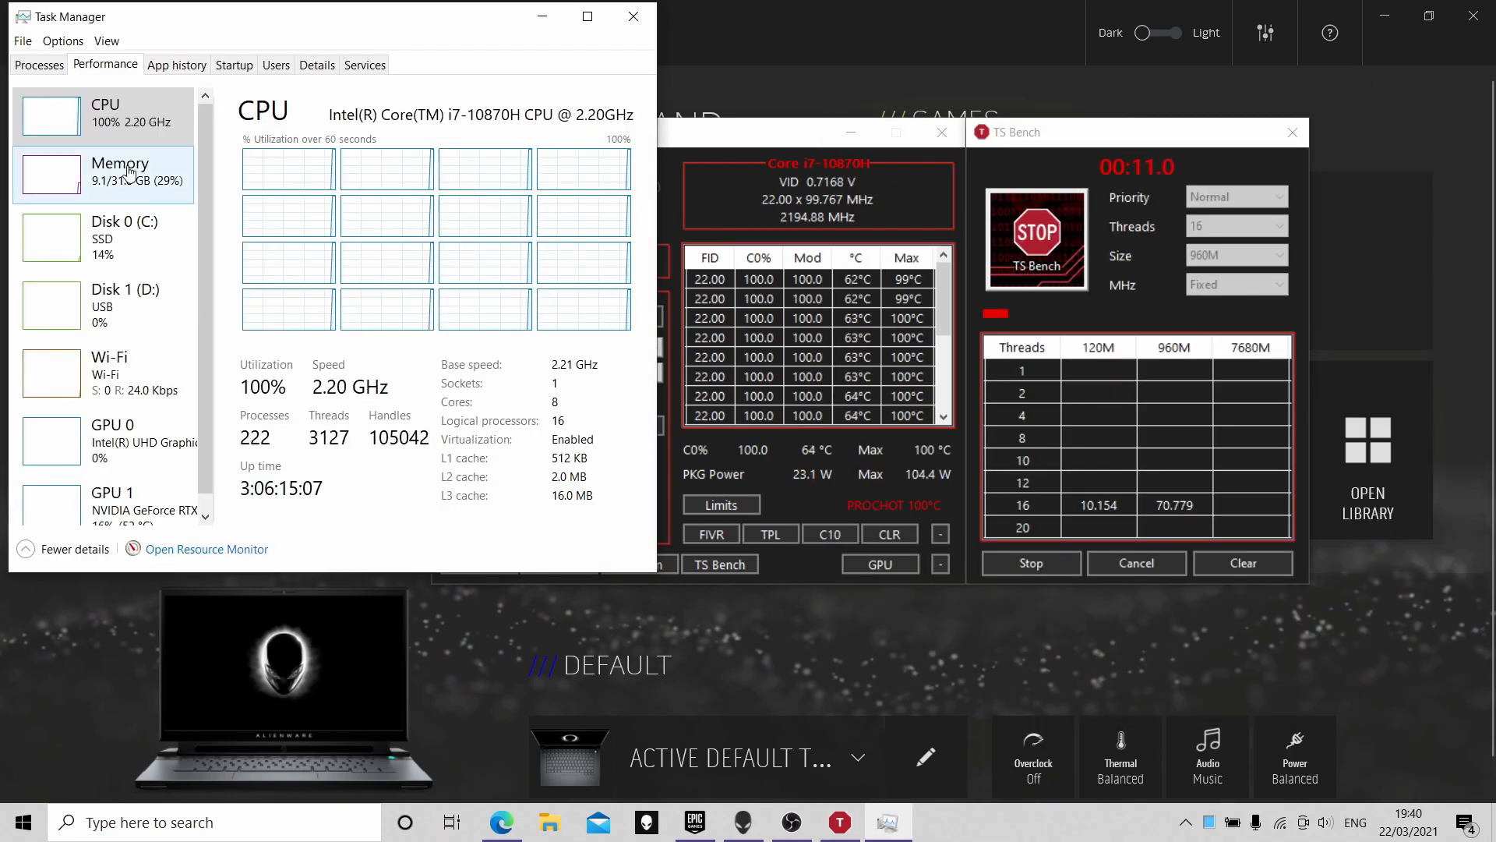
# Step: Arrange the TS Bench and ThrottleStop windows beside Task Manager, and stop the running benchmark
pyautogui.moveTo(1110, 143); pyautogui.dragTo(1291, 81)
pyautogui.moveTo(722, 134); pyautogui.dragTo(902, 74)
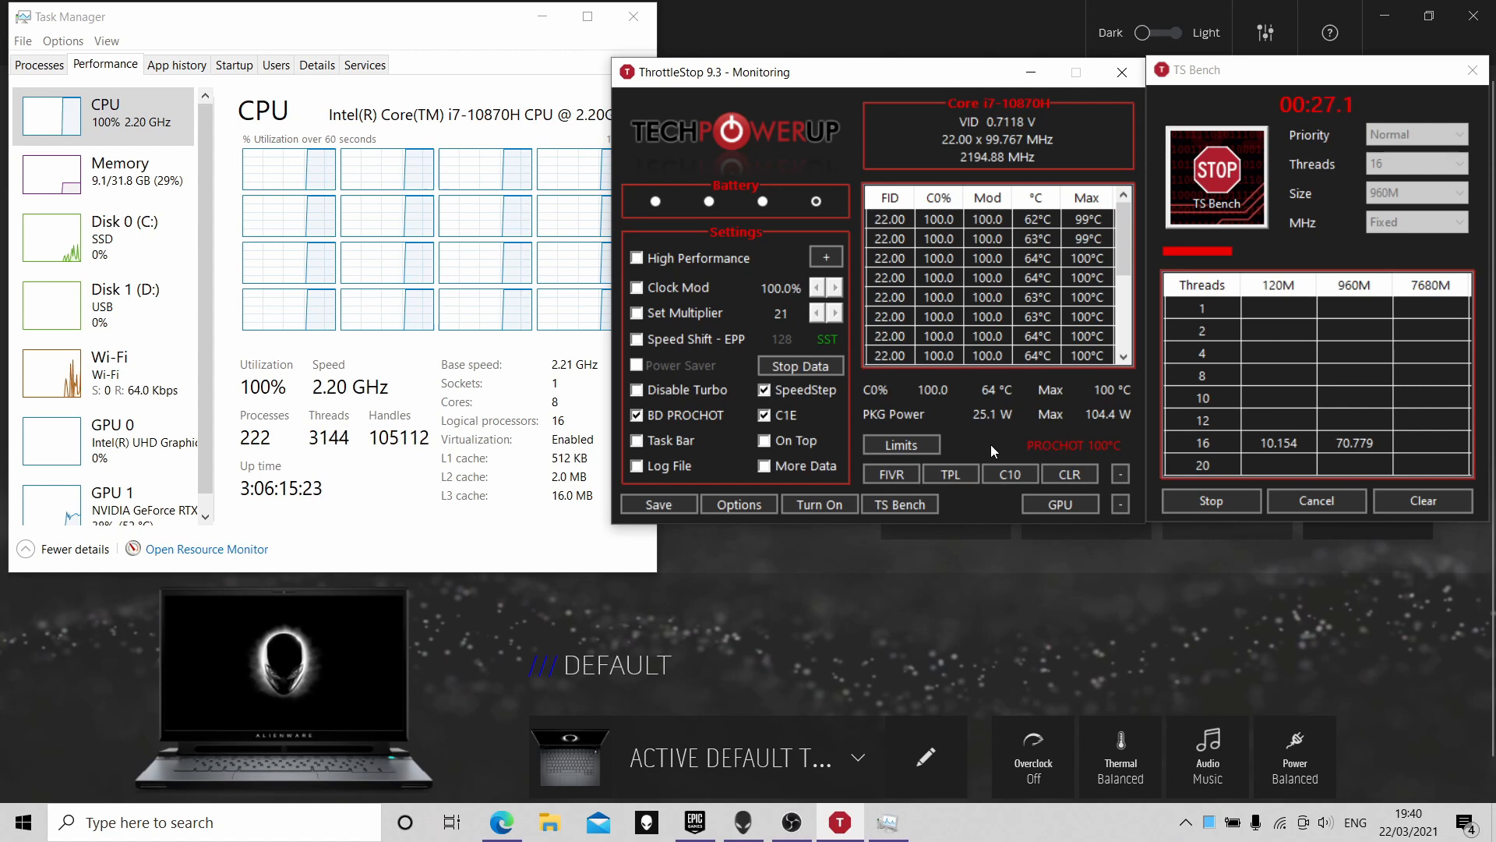
pyautogui.click(1221, 503)
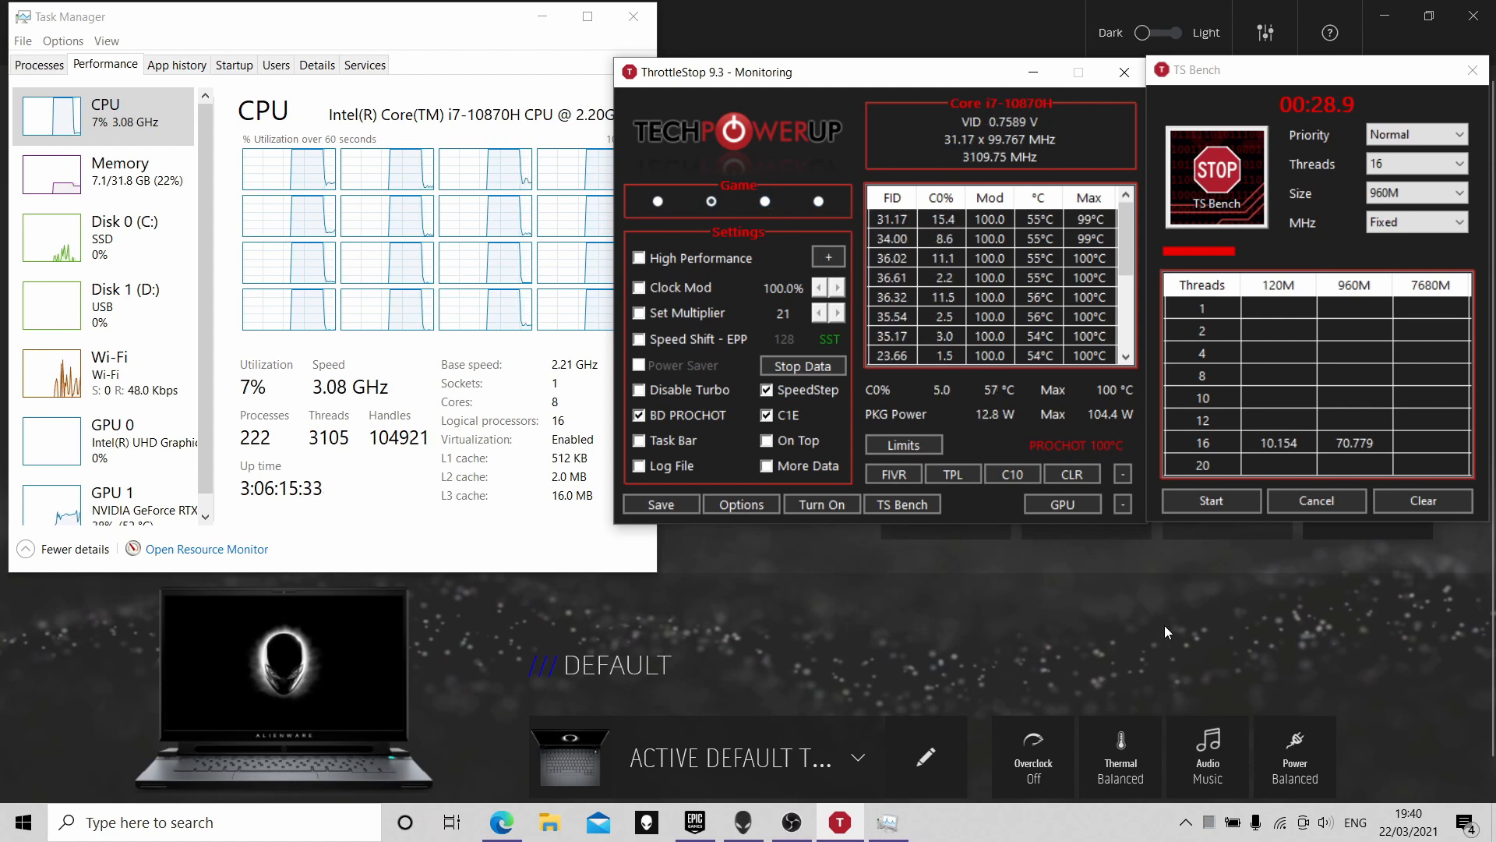
# Step: Switch ThrottleStop to the Internet profile from its hidden system tray icon
pyautogui.click(1186, 823)
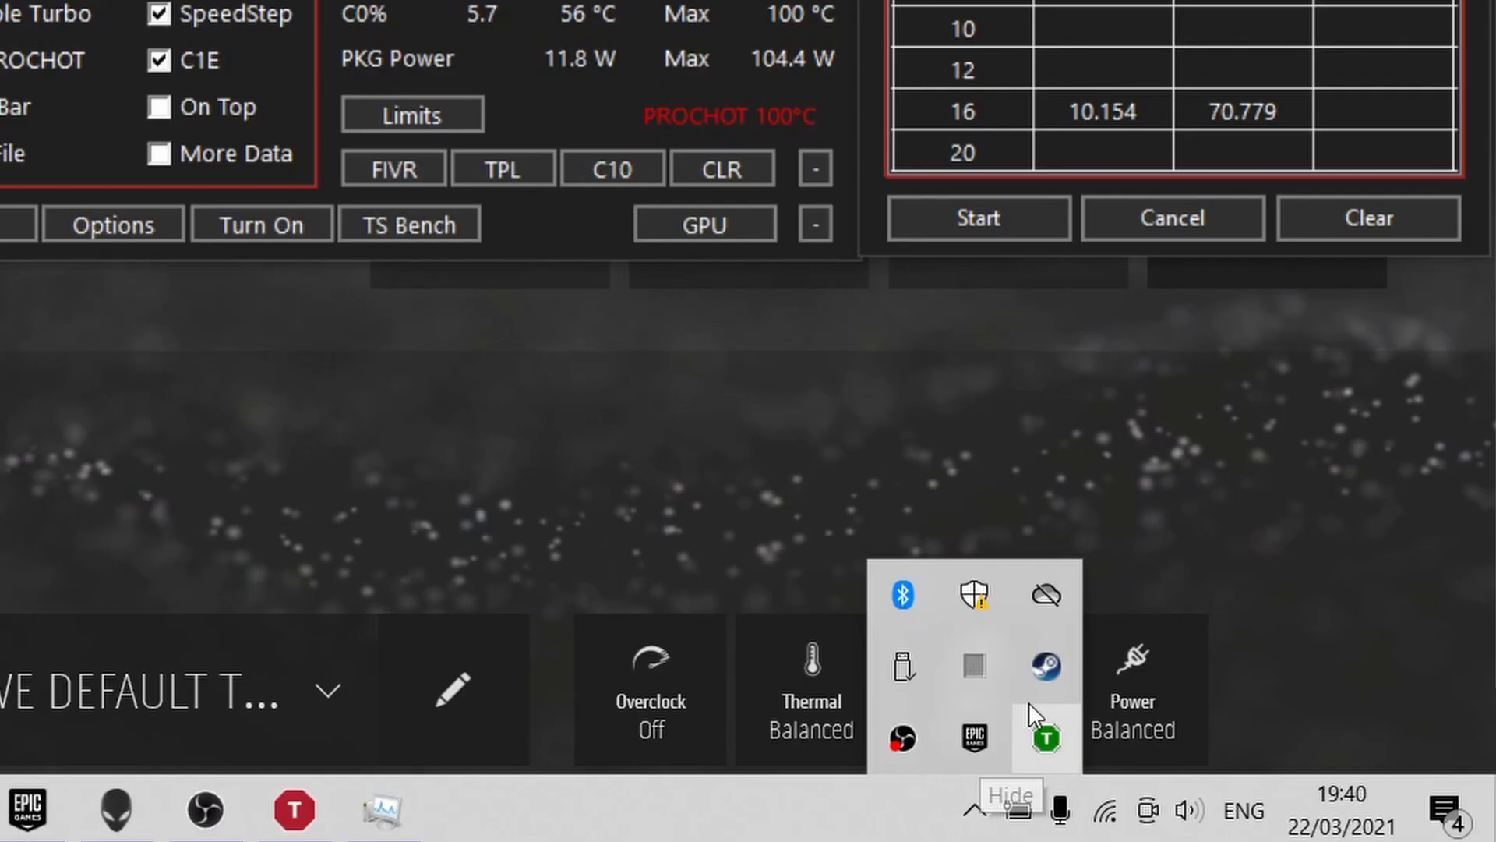
pyautogui.moveTo(1036, 742)
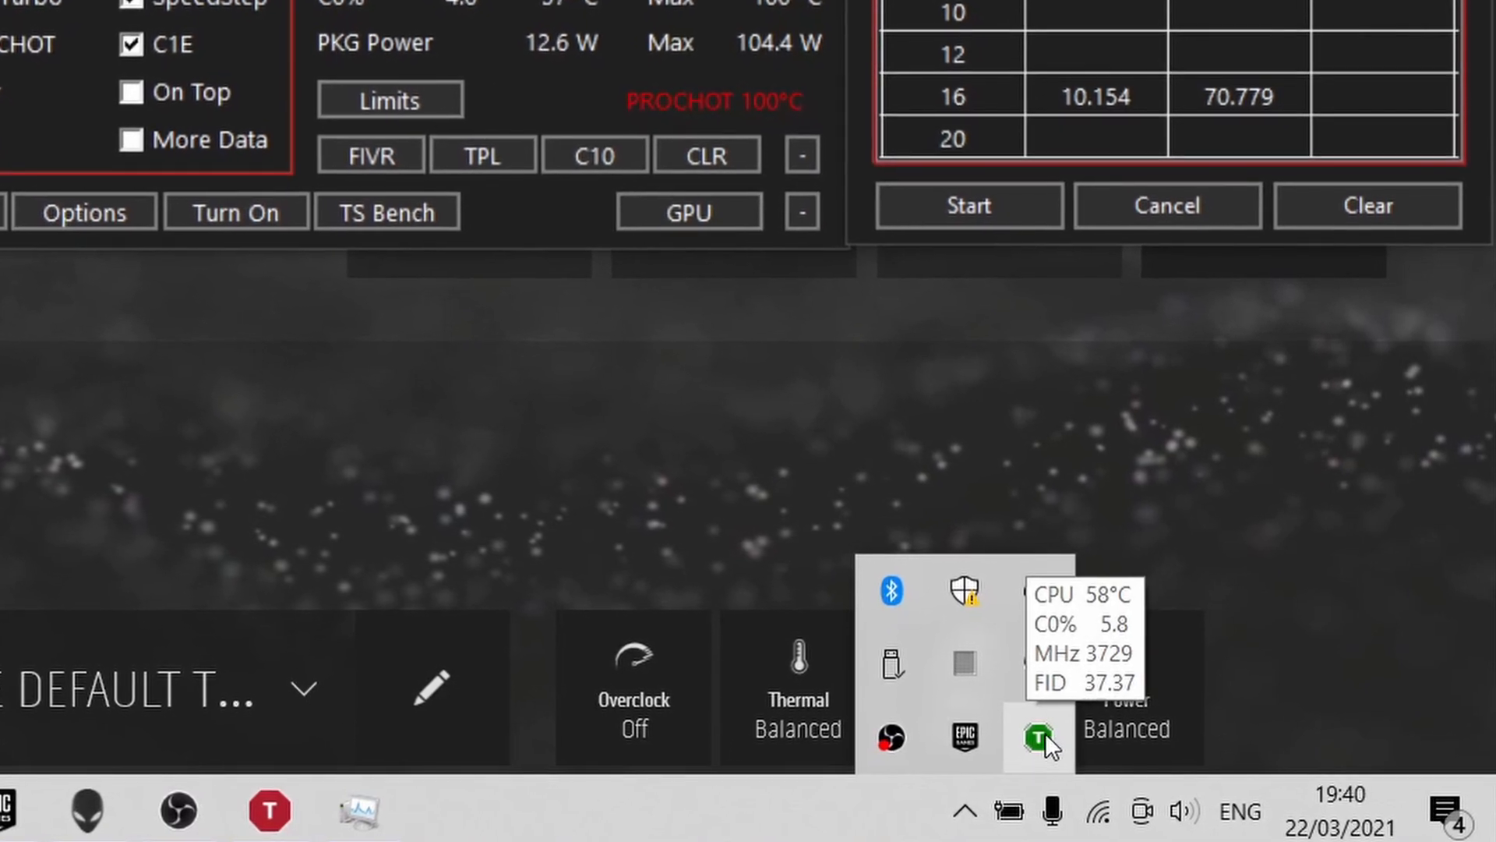
pyautogui.rightClick(1043, 736)
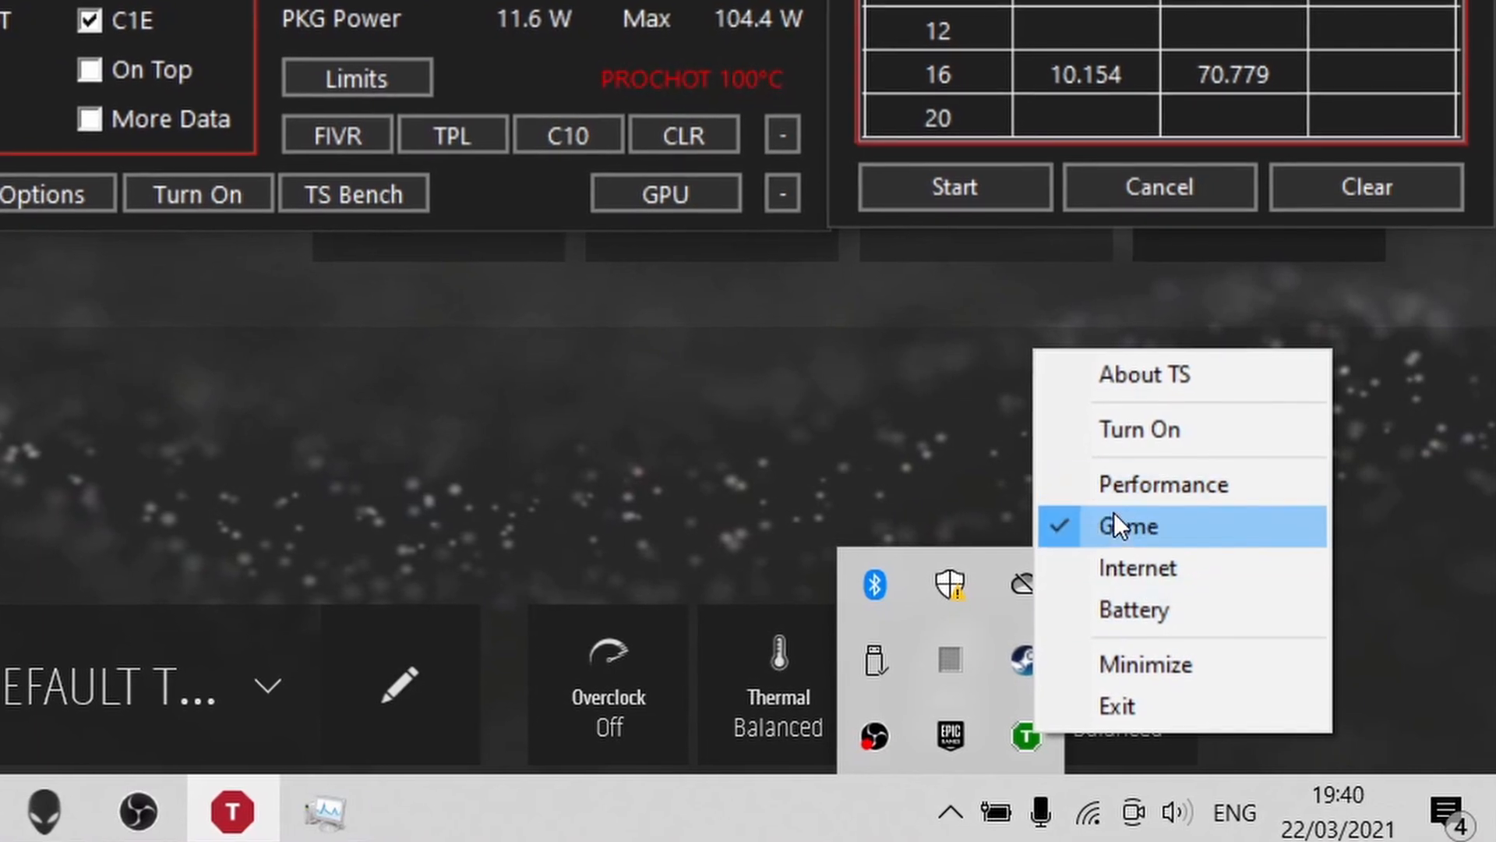
pyautogui.click(1114, 569)
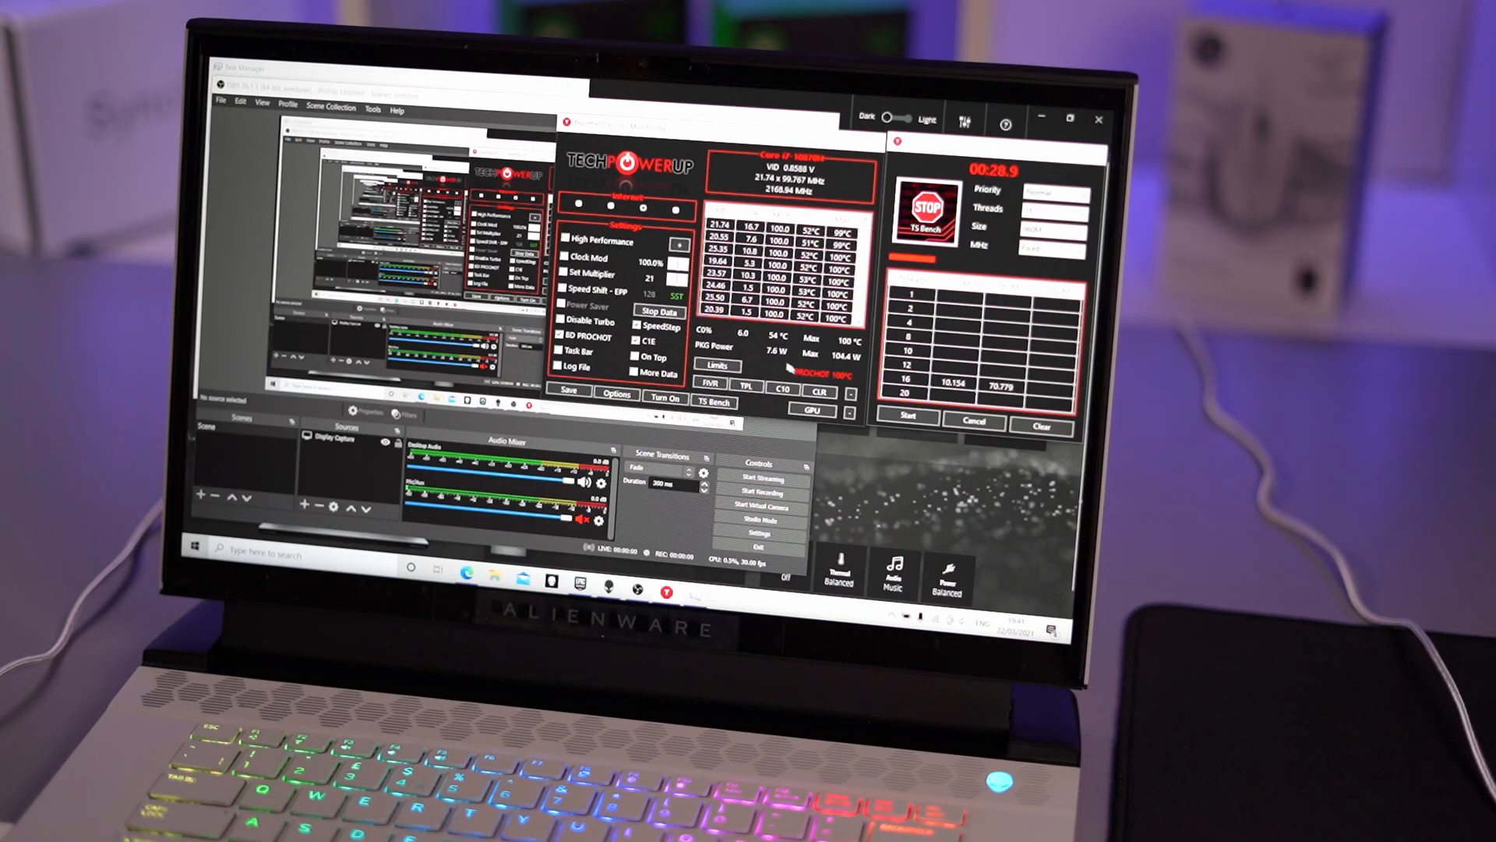
# Step: Minimize OBS Studio, reopen ThrottleStop's FIVR controls on the Internet profile and move that window clear of Task Manager's readings
pyautogui.click(509, 103)
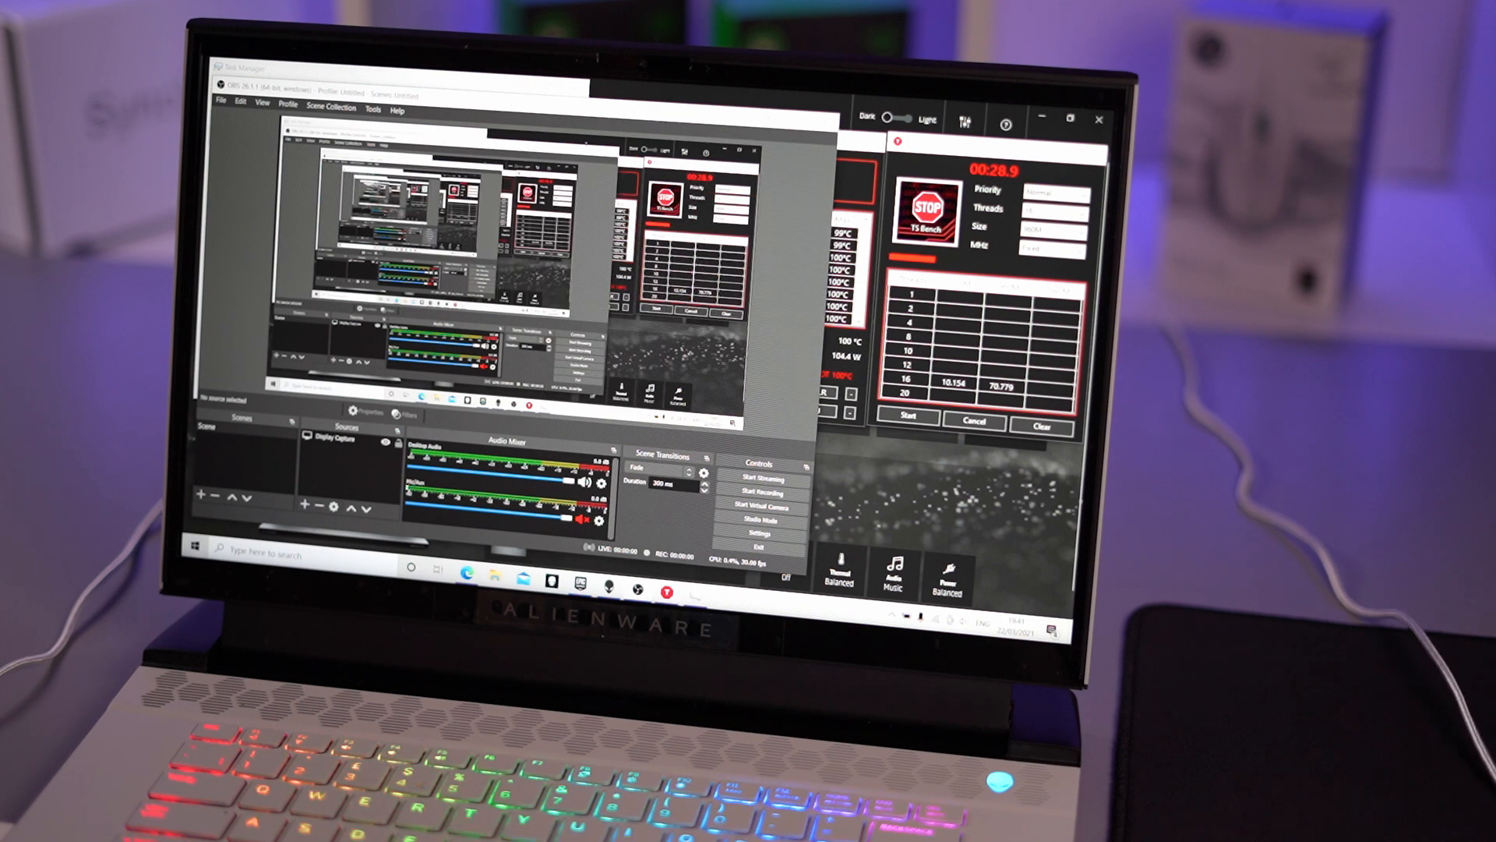
pyautogui.click(772, 117)
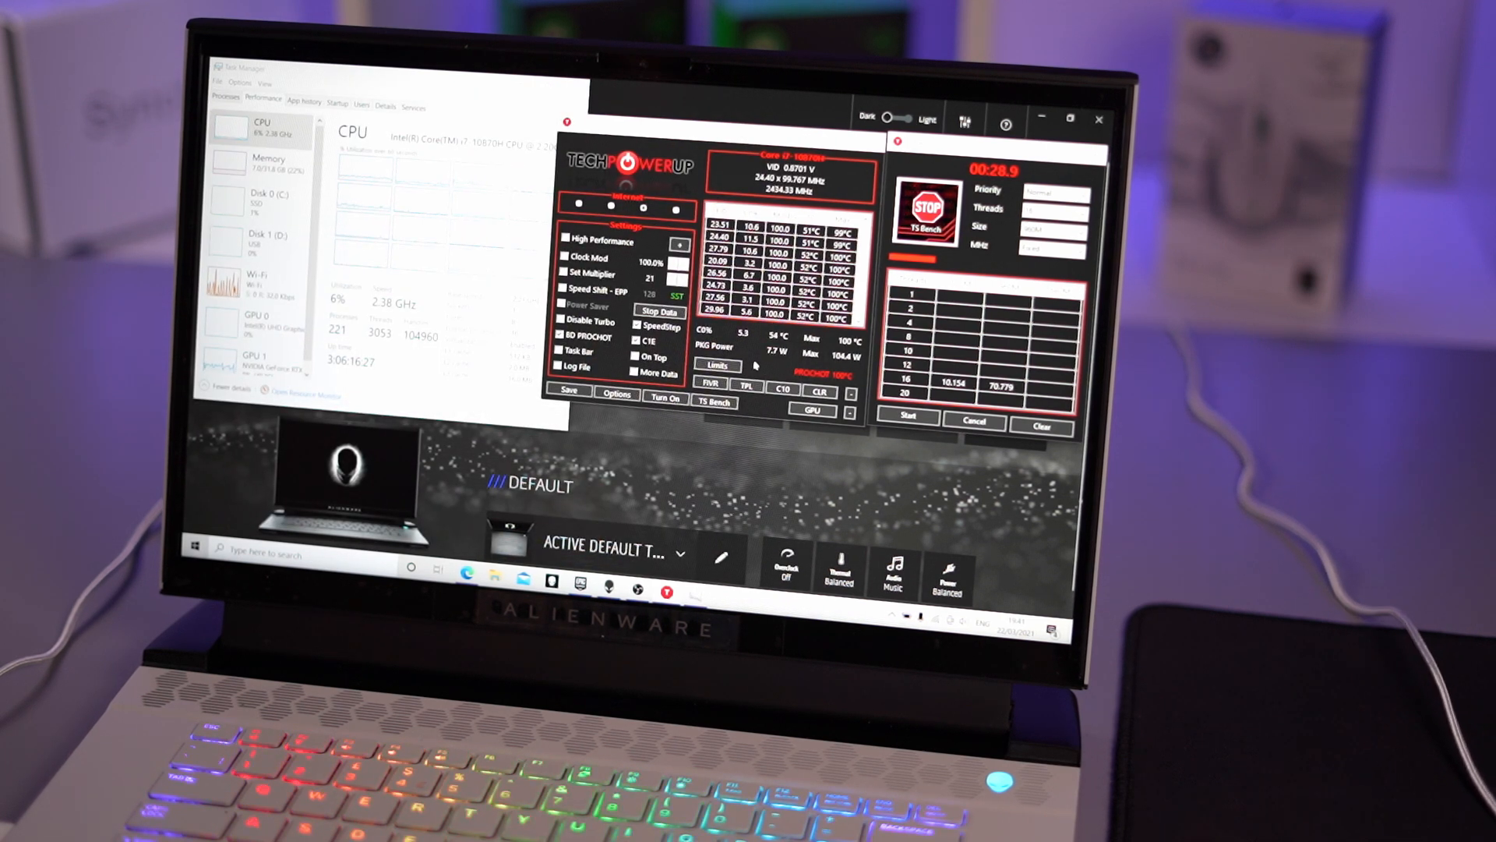
pyautogui.click(710, 383)
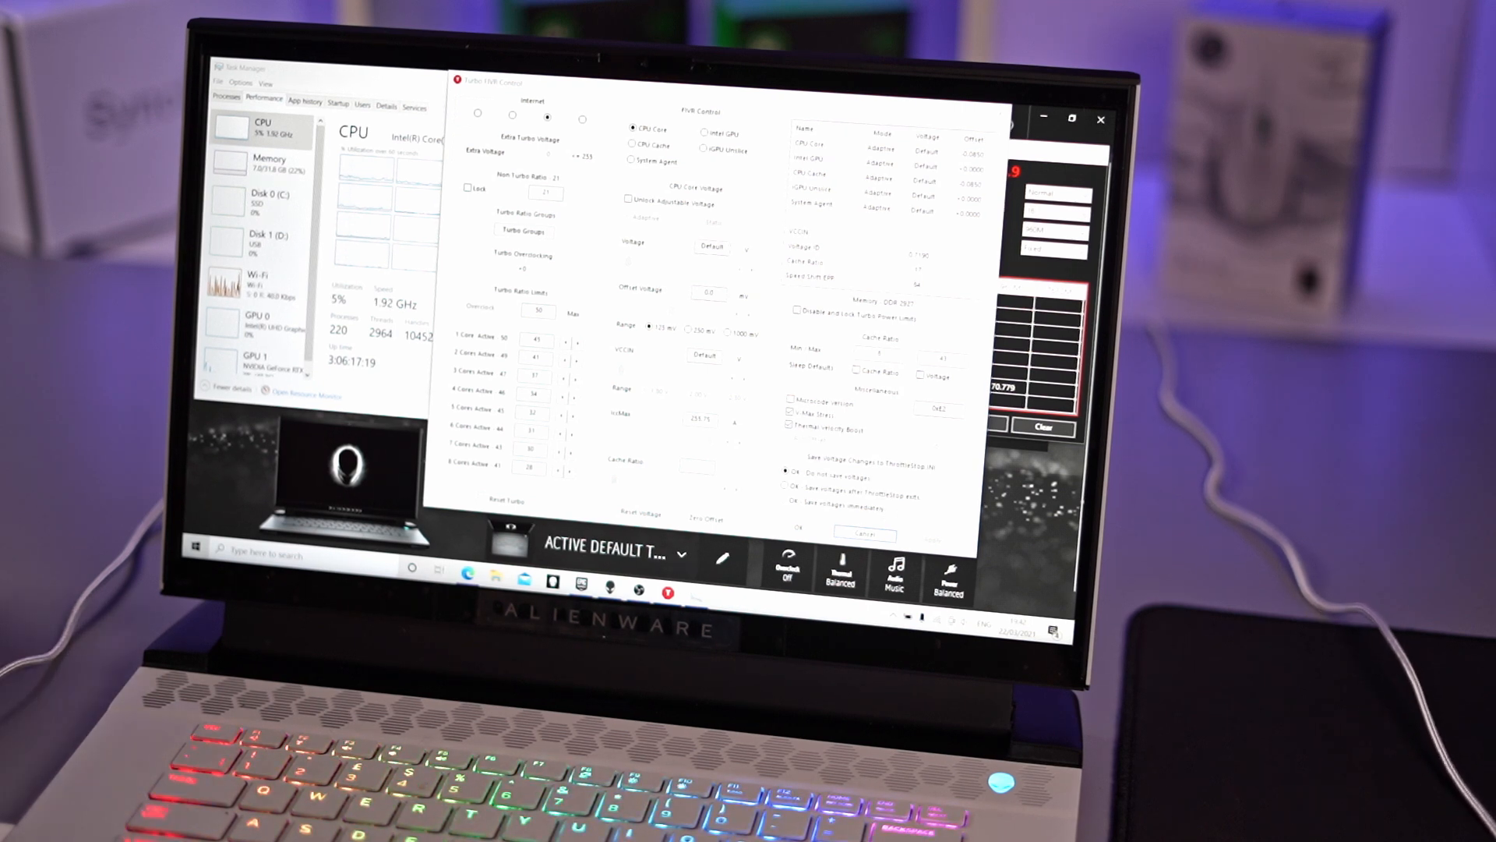
pyautogui.moveTo(670, 92); pyautogui.dragTo(759, 116)
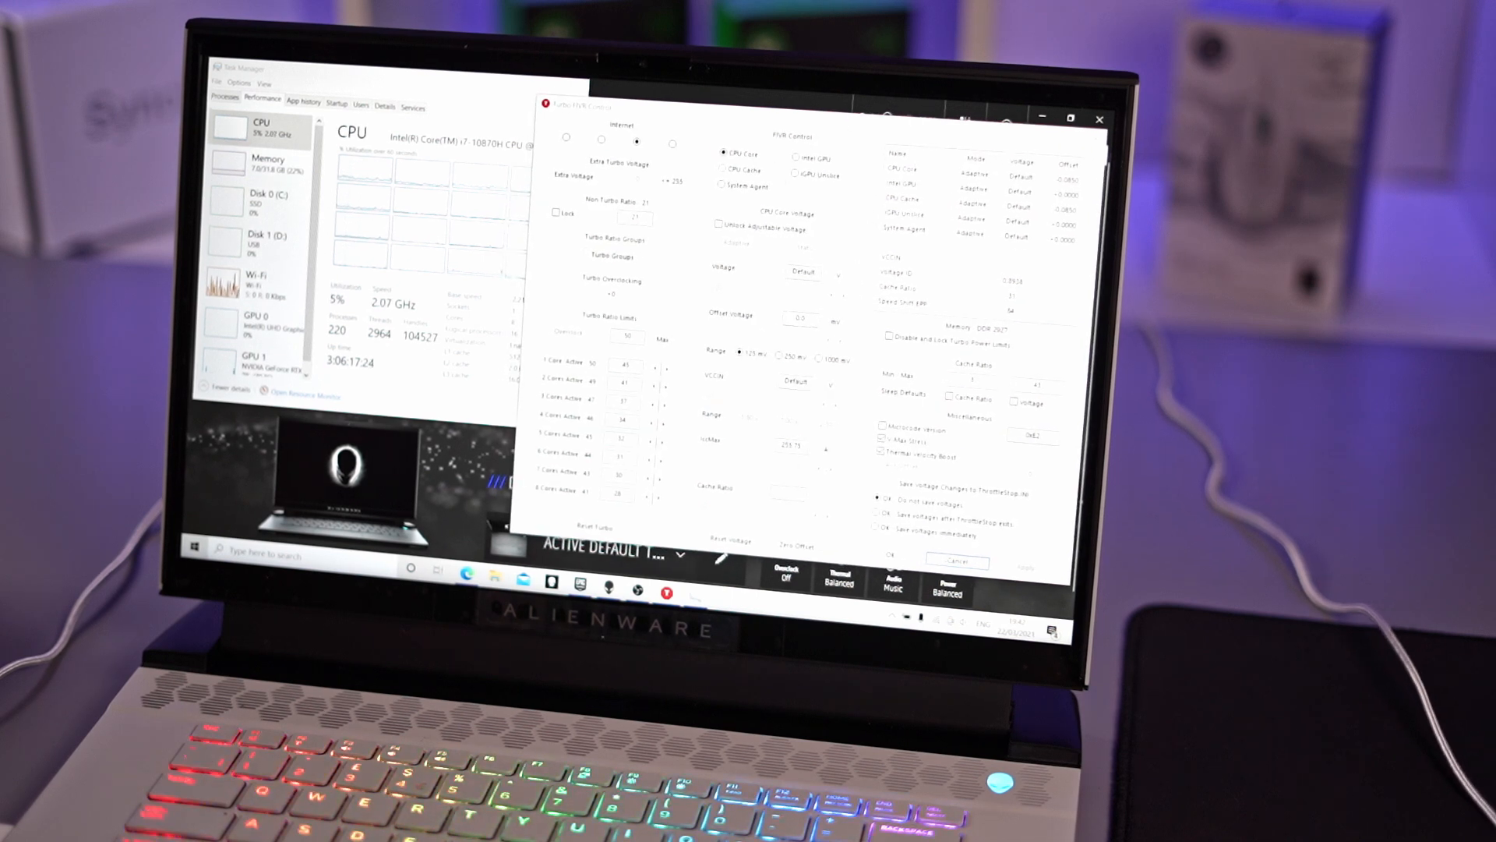